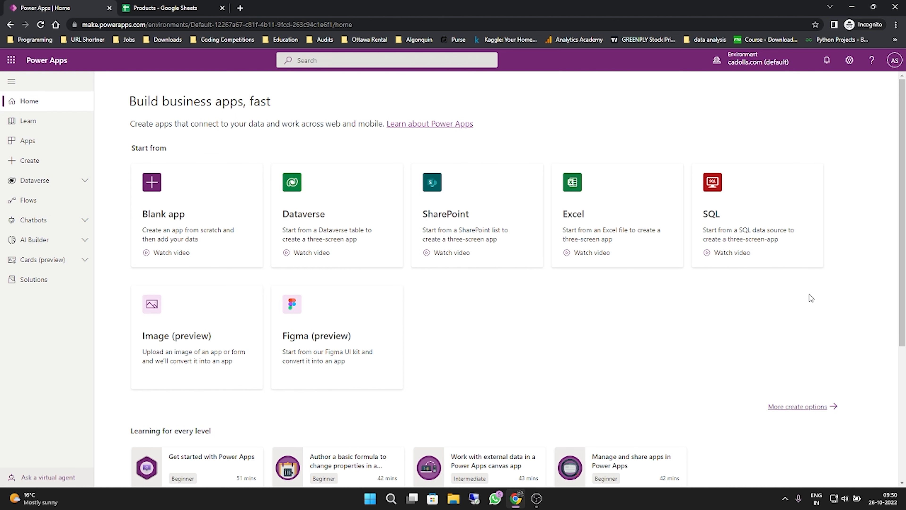
- Switch to Google Sheets and review the Products sheet's names, categories, prices, image links and overviews
key(ctrl+Tab)
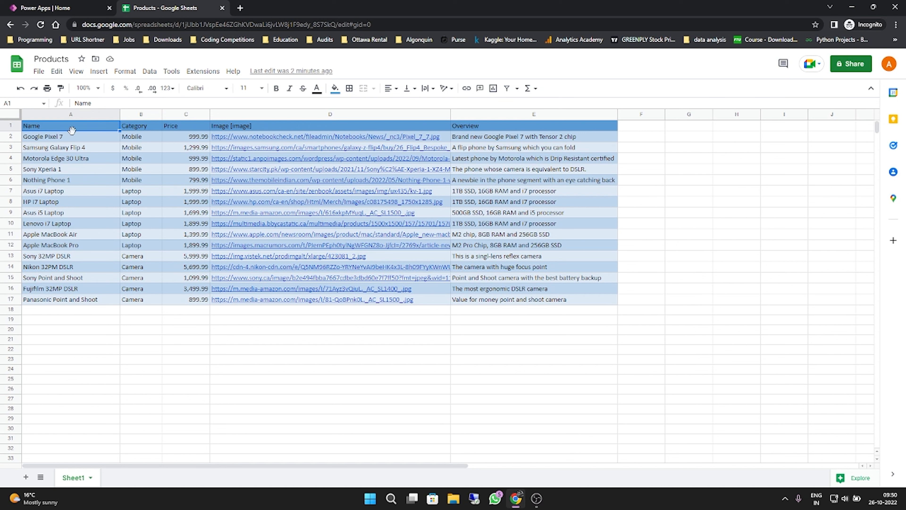
mouse_move(259, 150)
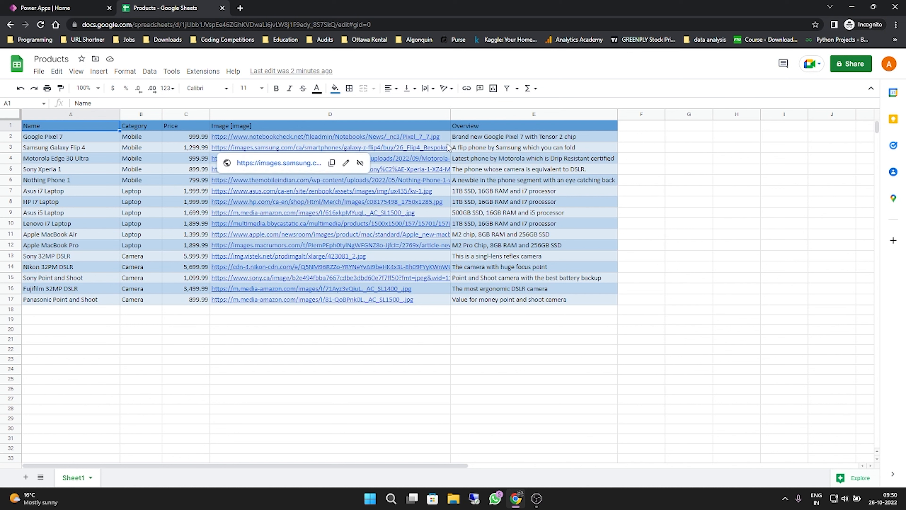
mouse_move(447, 141)
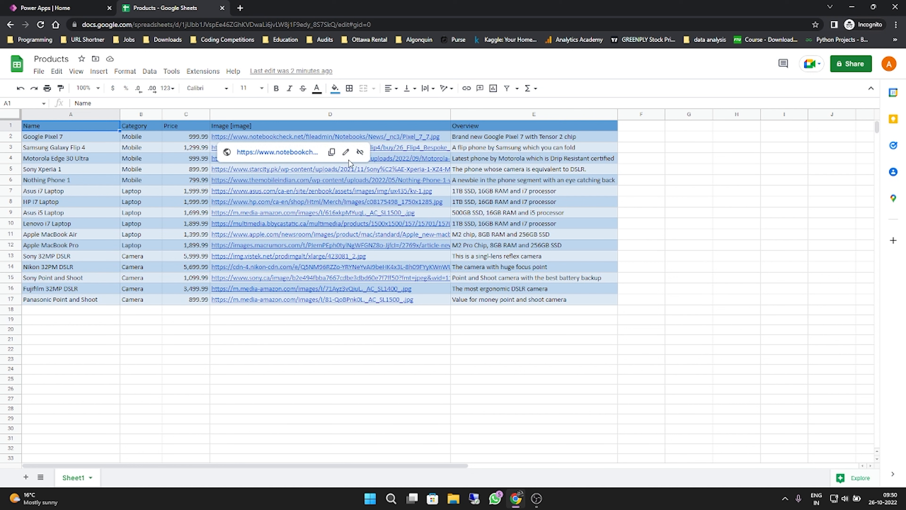
mouse_move(300, 170)
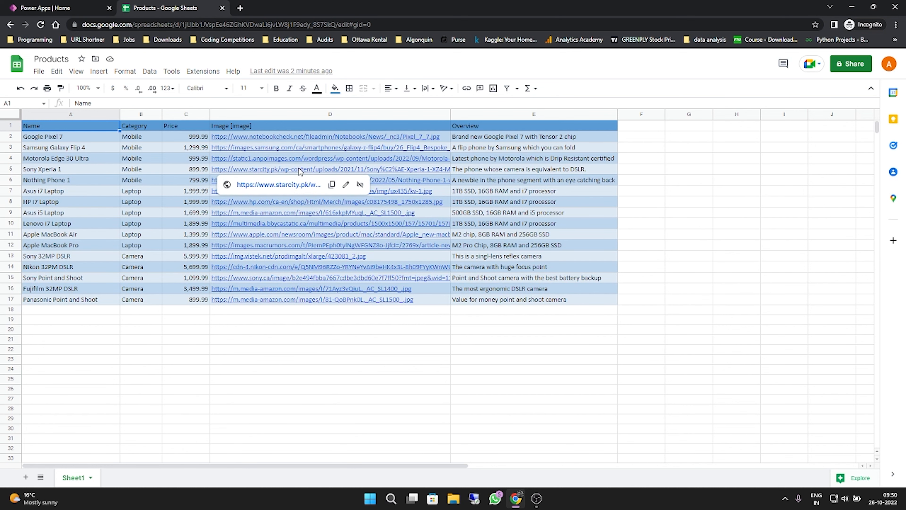
- Switch to Power Apps, start creating an app from more data sources, and choose the existing Google Sheets connection
click(89, 4)
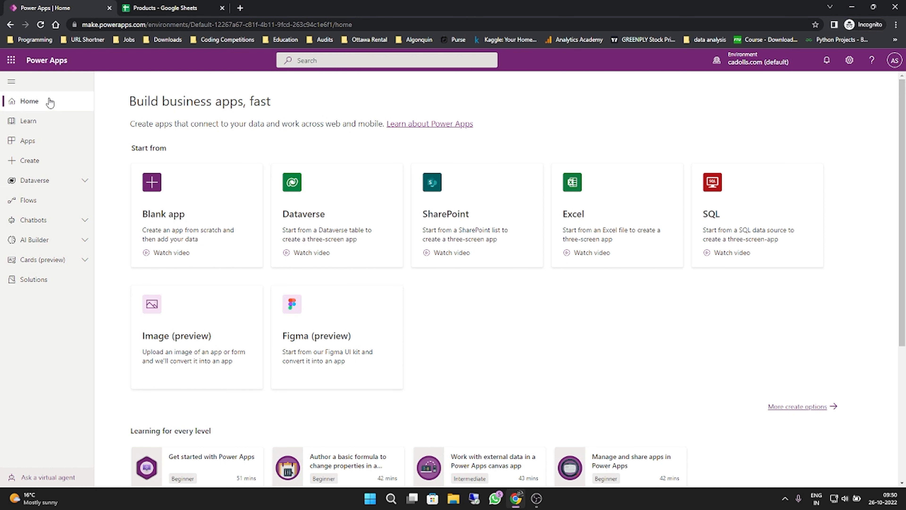
click(47, 165)
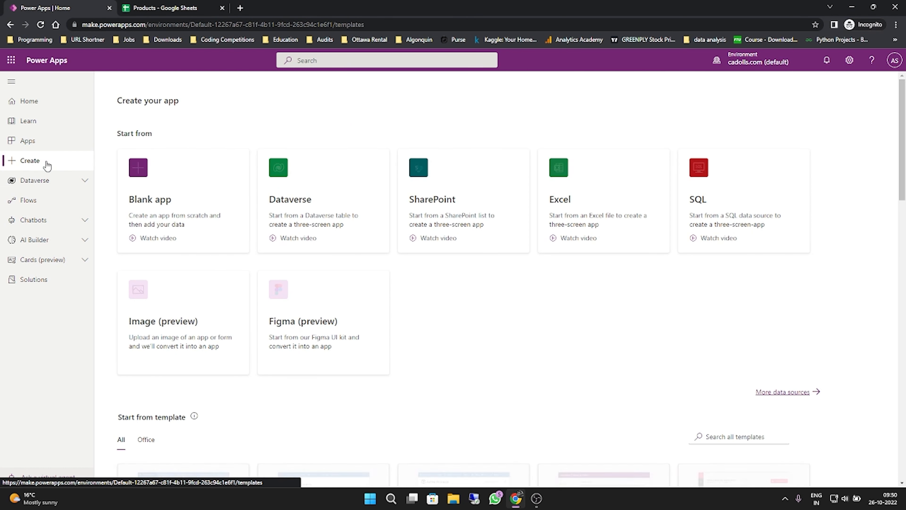
click(792, 391)
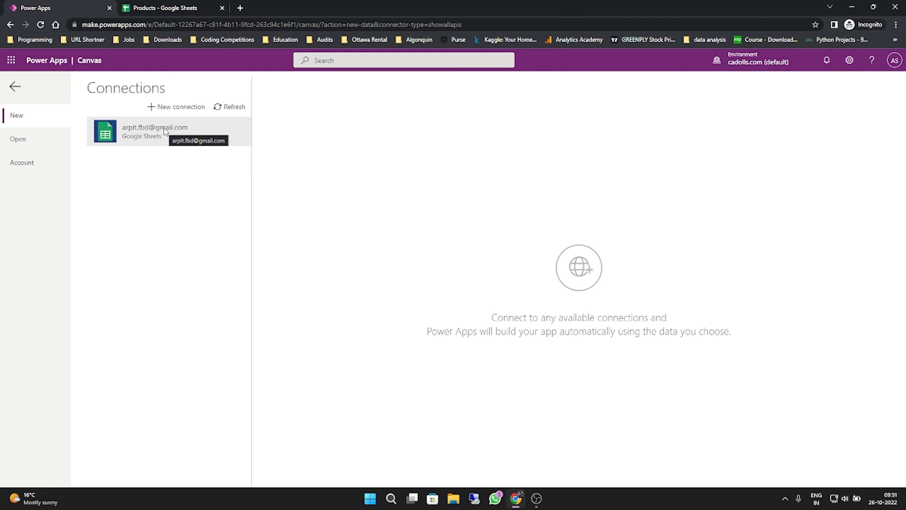
click(166, 132)
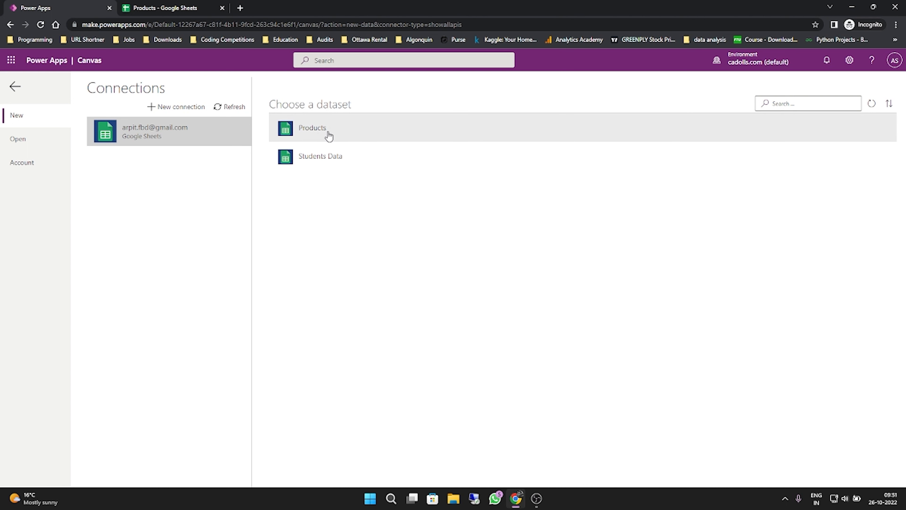
- Browse the services available for a new connection and return to the existing Google Sheets connection
click(177, 107)
scroll(146, 333, down, 6)
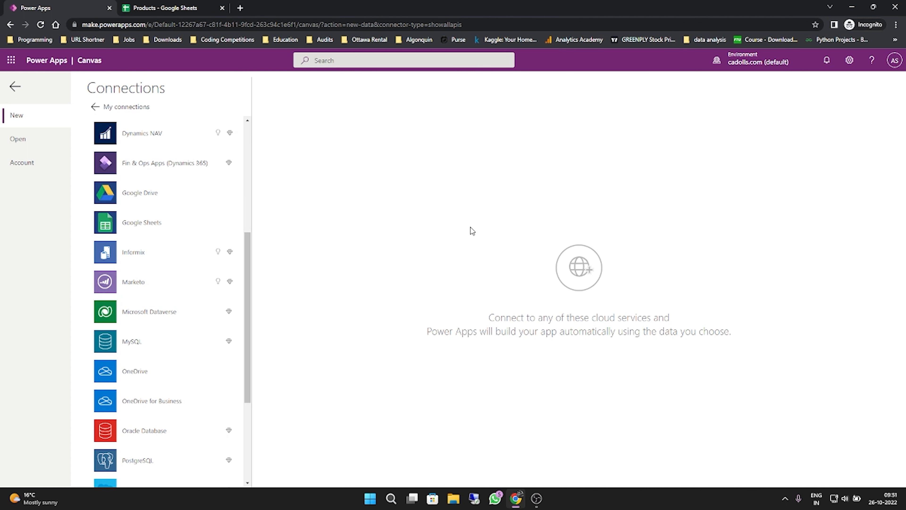
click(95, 106)
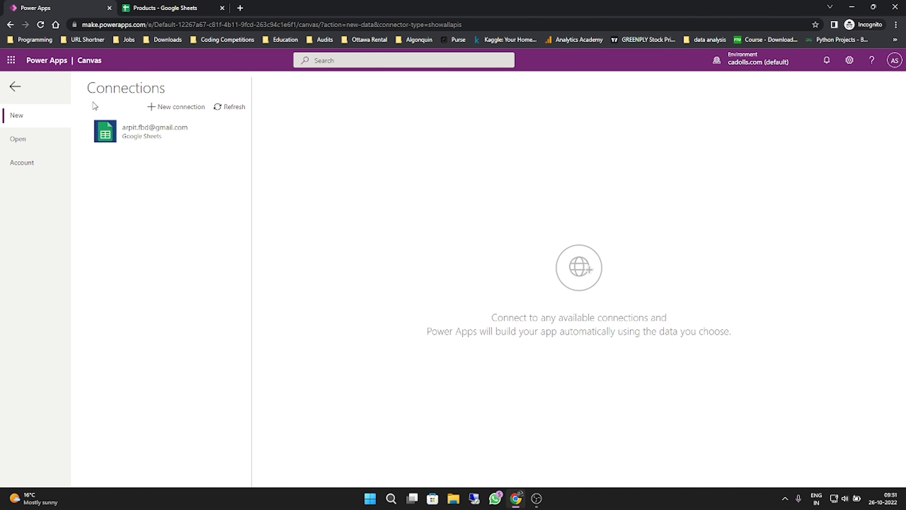
click(220, 123)
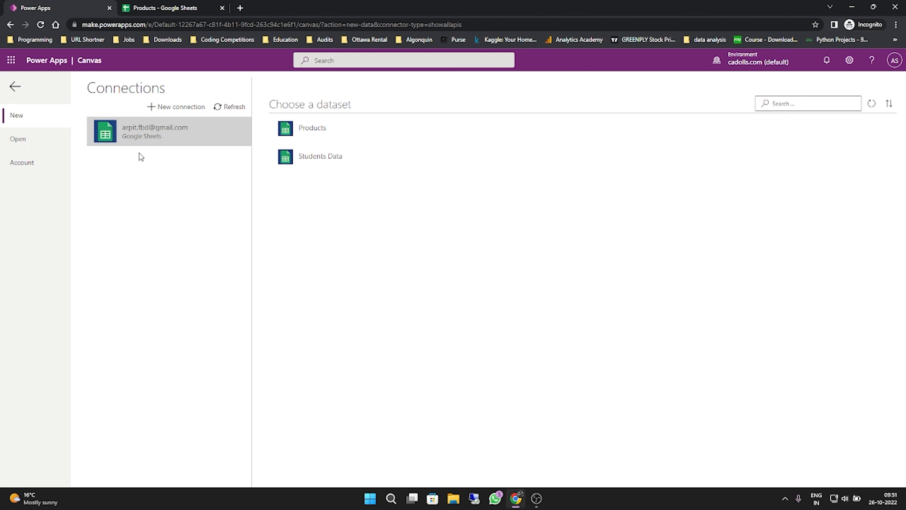
- Connect the app to Sheet1 of the Products dataset, checking the sheet name in the Google Sheets file
click(311, 127)
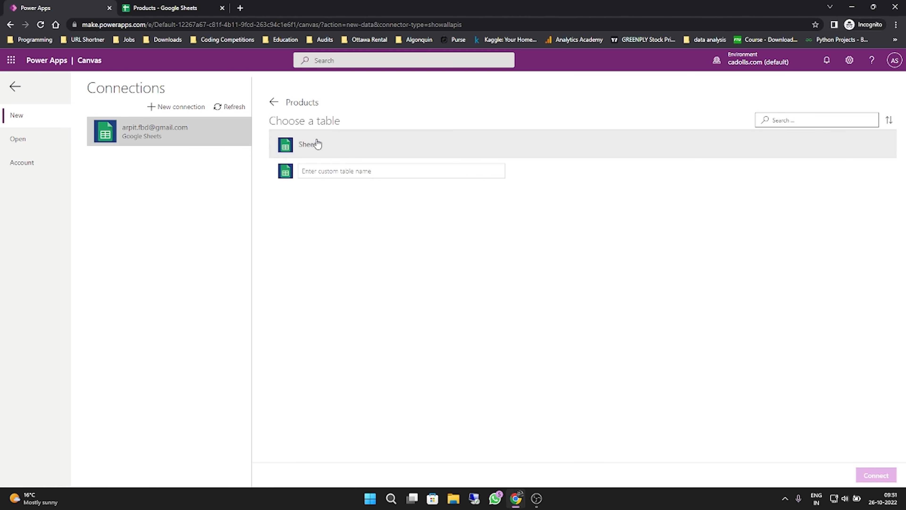
click(316, 144)
click(159, 6)
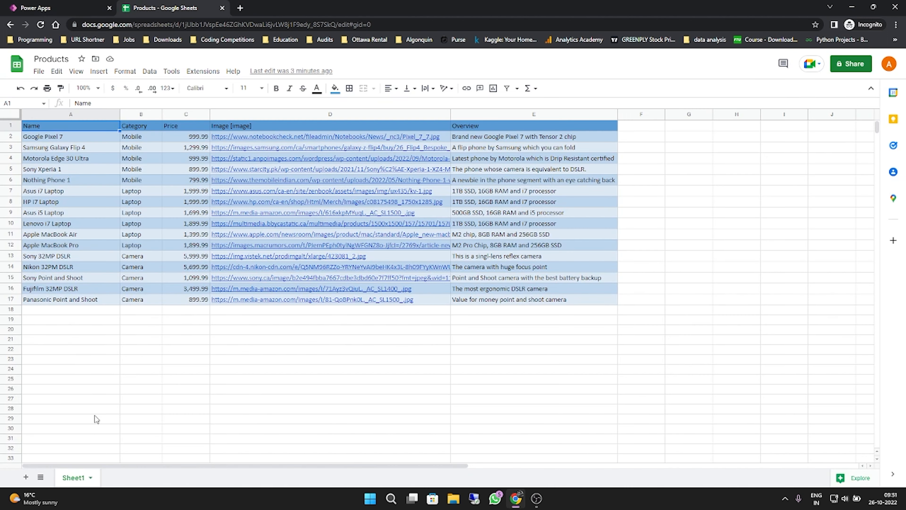
click(91, 4)
click(880, 475)
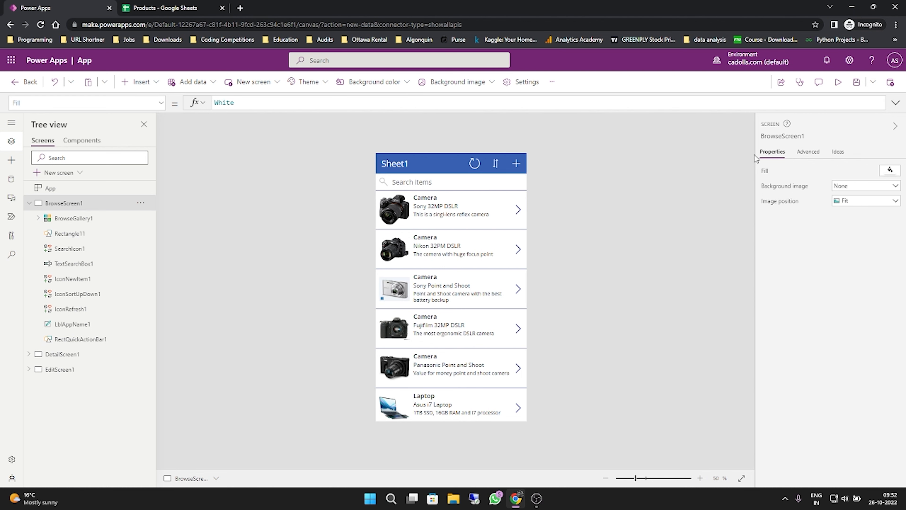
- Preview the generated app and look through the whole product list on its browse screen
click(838, 83)
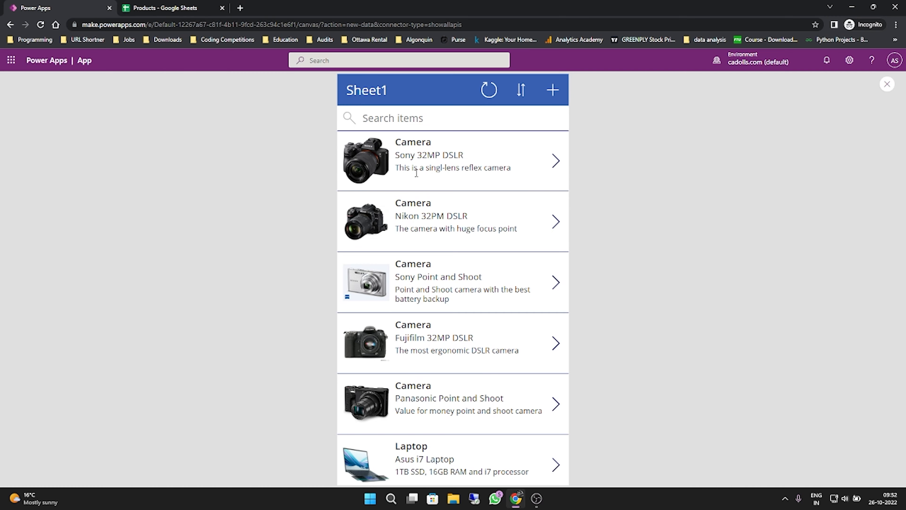
scroll(416, 173, down, 7)
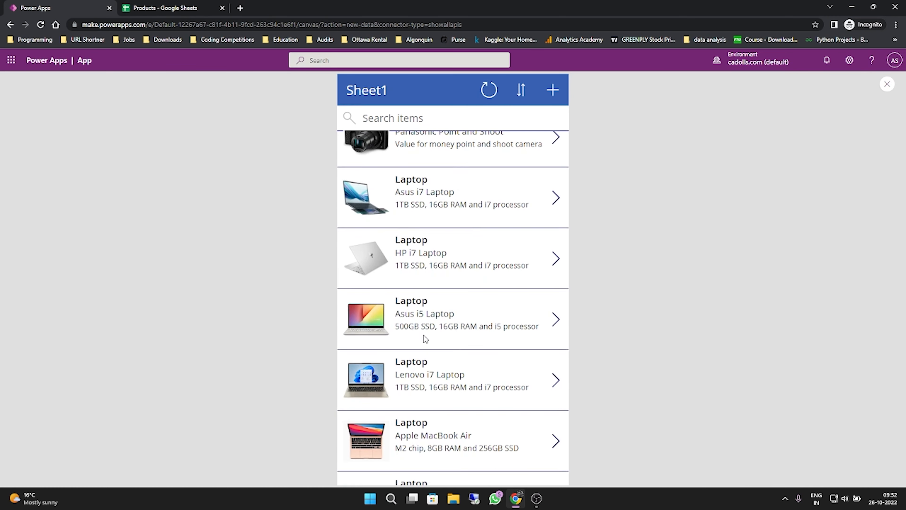
scroll(425, 336, down, 8)
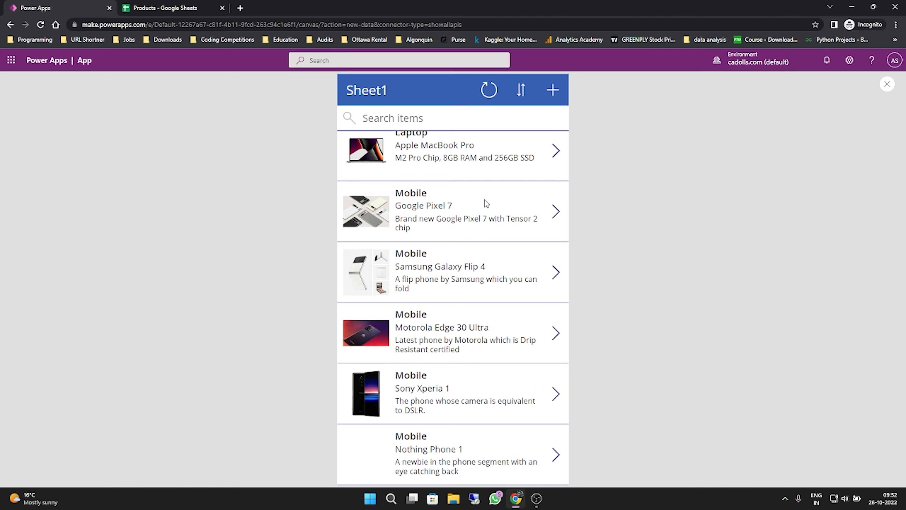
scroll(486, 203, up, 5)
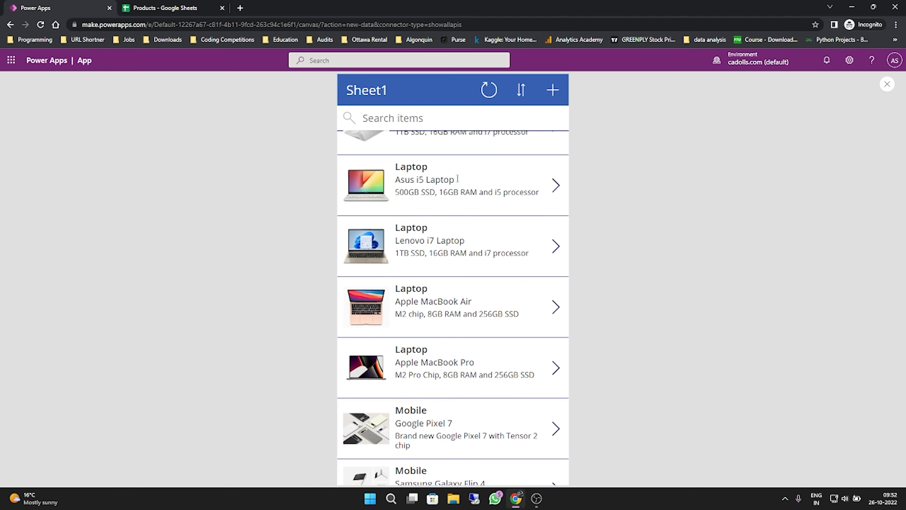
scroll(457, 178, up, 8)
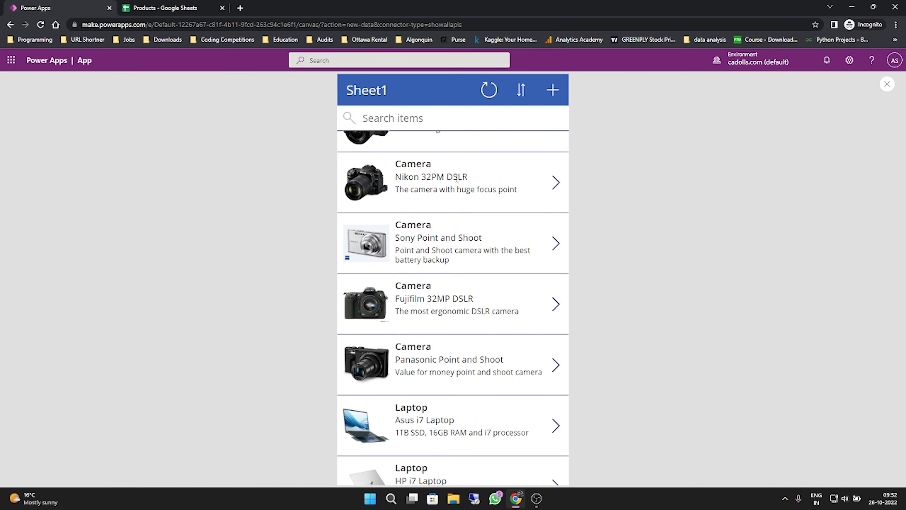
scroll(457, 178, up, 2)
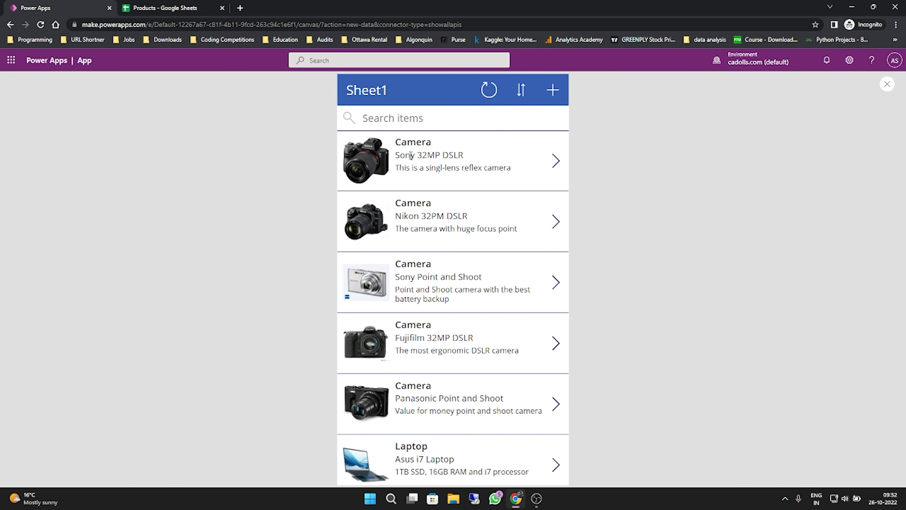
- Switch to Google Sheets, check the Sony 32MP DSLR row, and return to the Power Apps preview
click(161, 5)
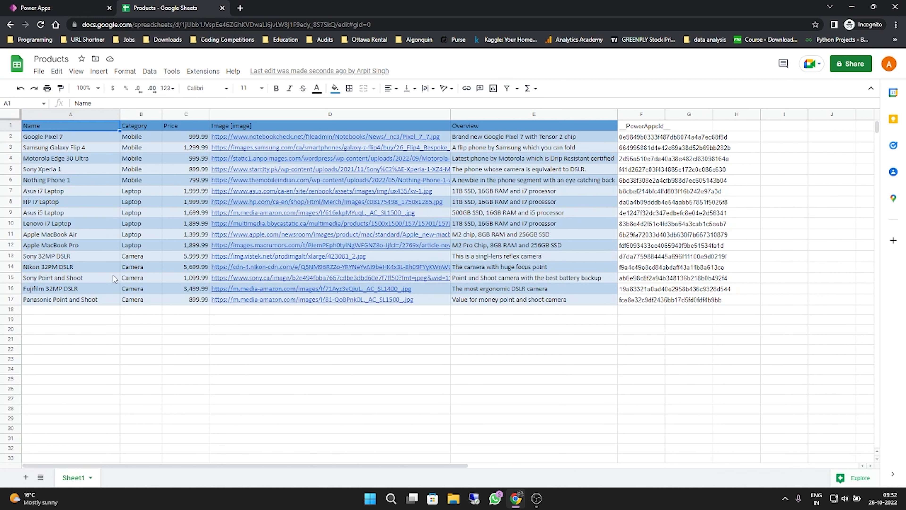
click(35, 257)
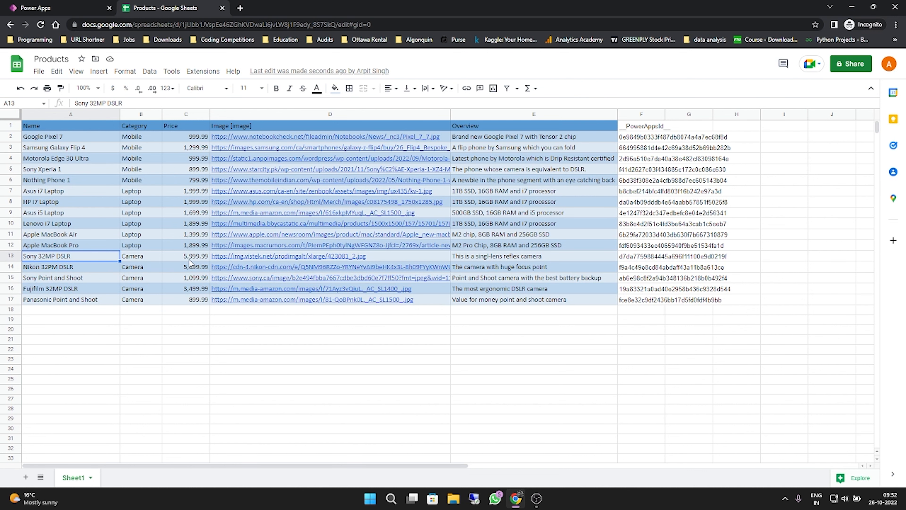
click(58, 7)
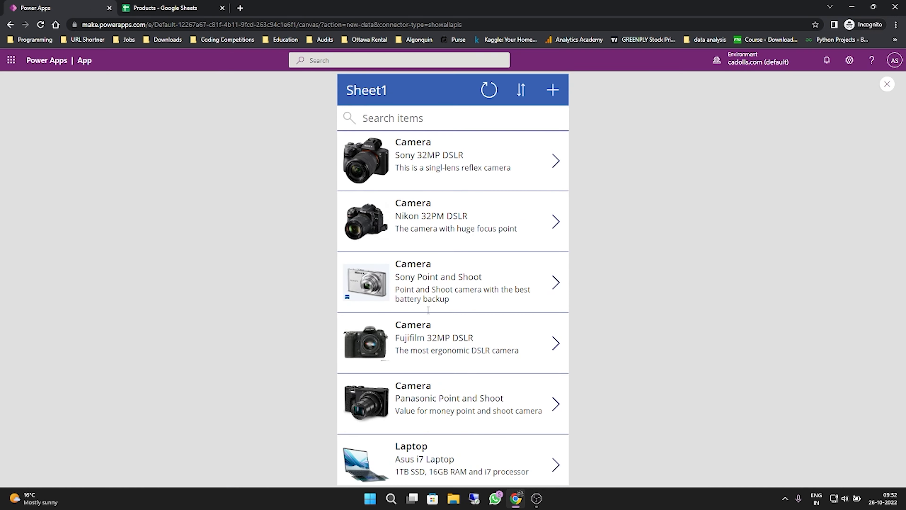
- Examine the Sony 32MP DSLR's detail page and its price, then return to the product list and close the preview
click(555, 161)
drag(396, 406, 352, 390)
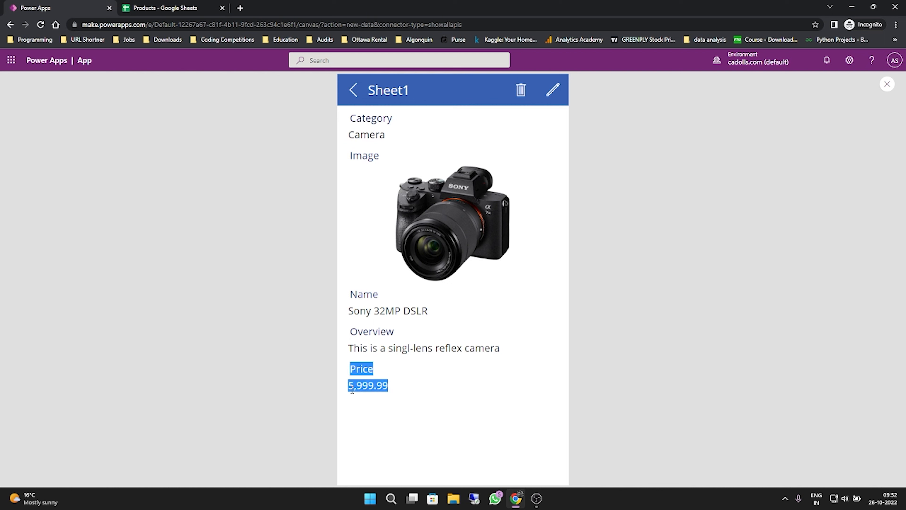
click(352, 389)
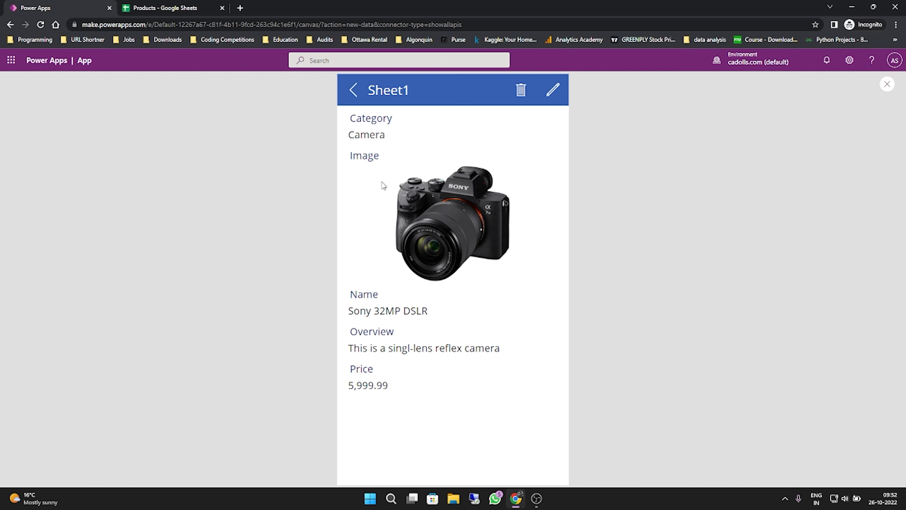
click(354, 90)
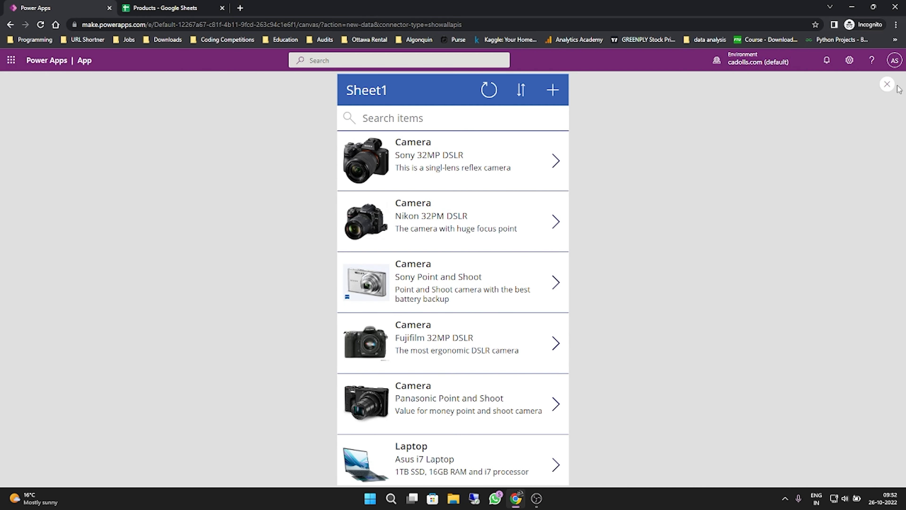
click(886, 84)
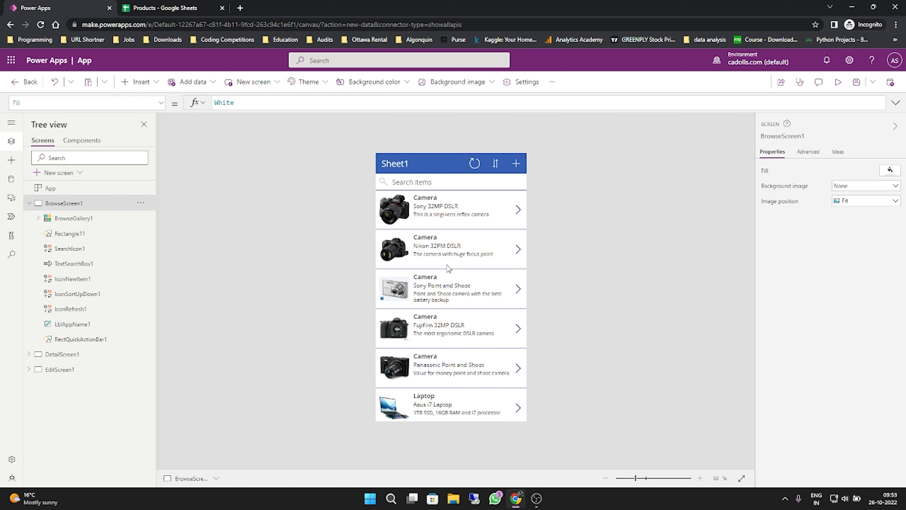
- Preview the app again, examine the Category label and value on the Sony 32MP DSLR's detail page, and exit the preview
click(837, 82)
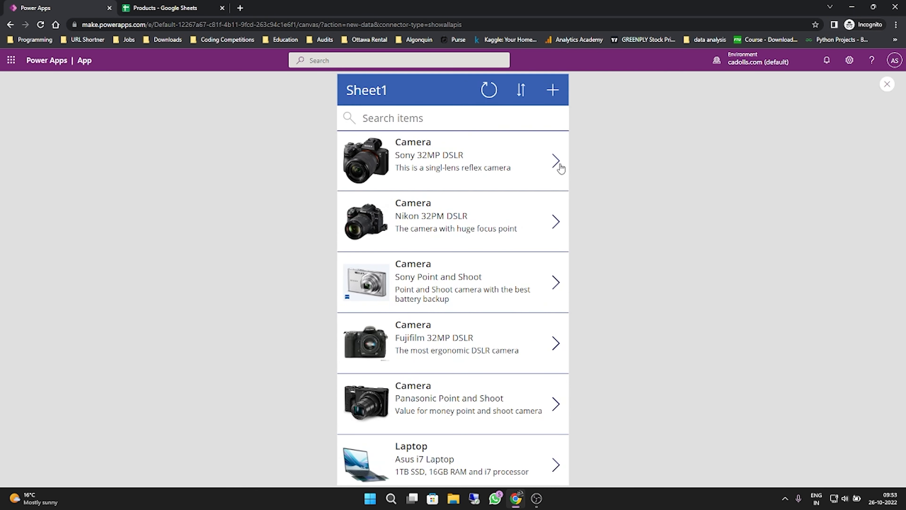
click(559, 166)
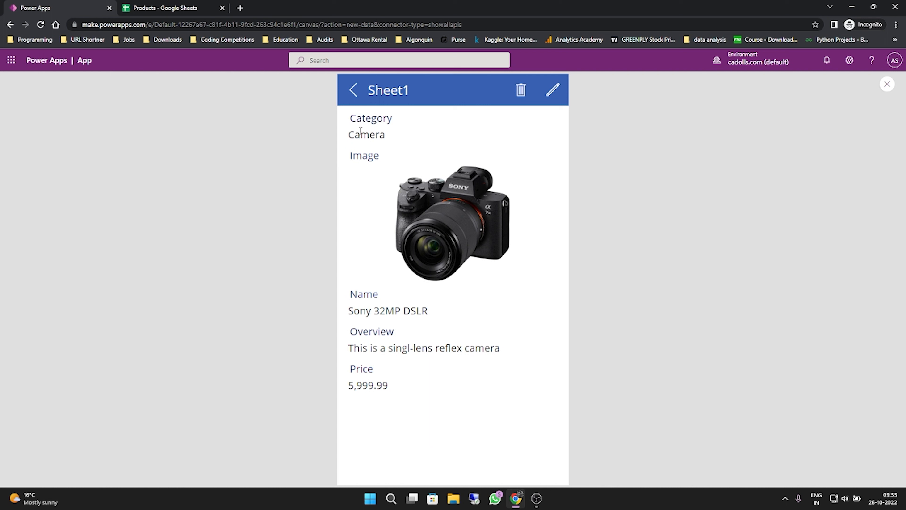
drag(352, 119, 393, 119)
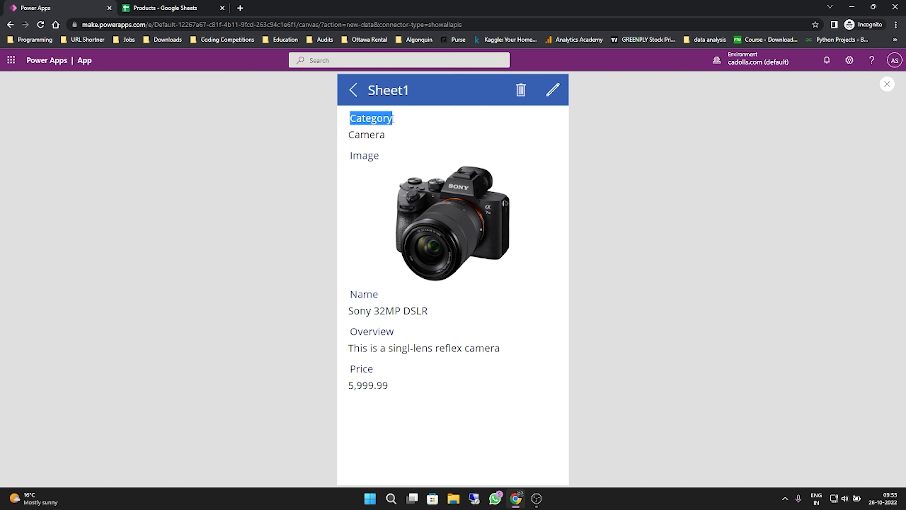
drag(348, 138, 386, 139)
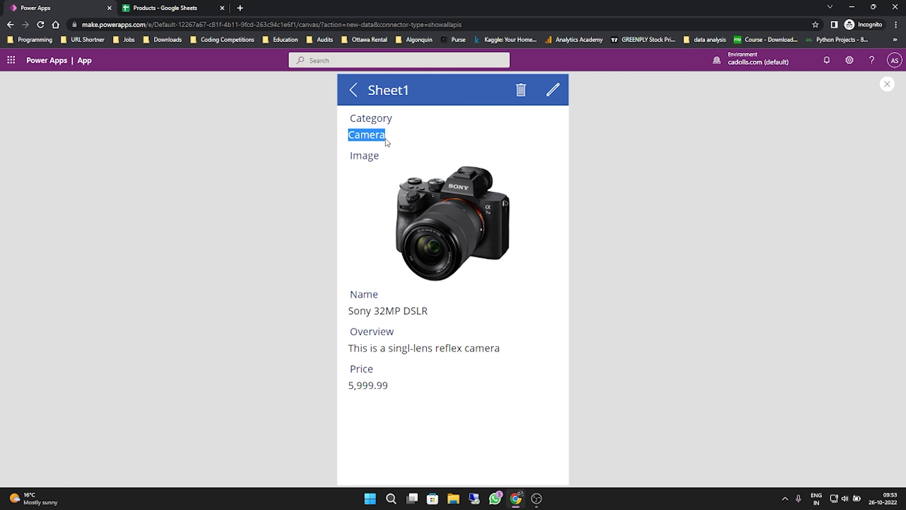
click(887, 85)
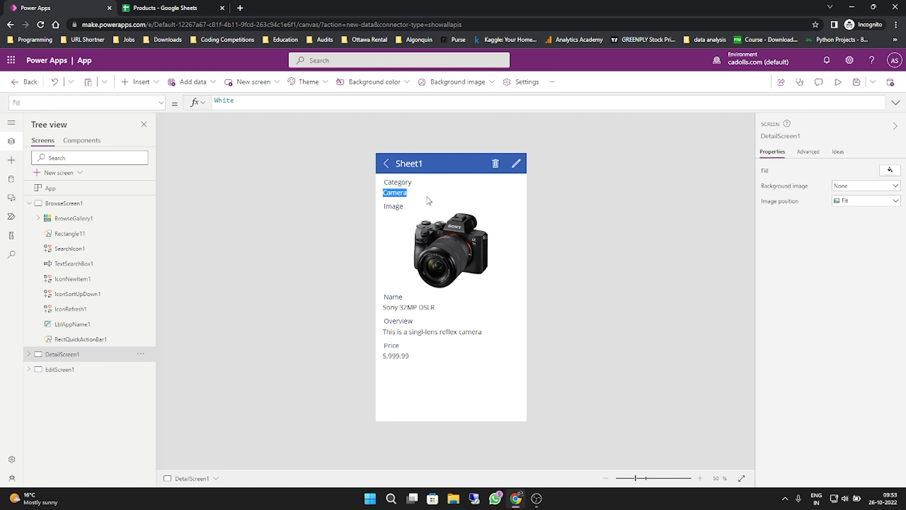
- Collapse BrowseScreen1 and expand DetailScreen1 down to the controls inside DetailForm1's Price_DataCard1
click(28, 353)
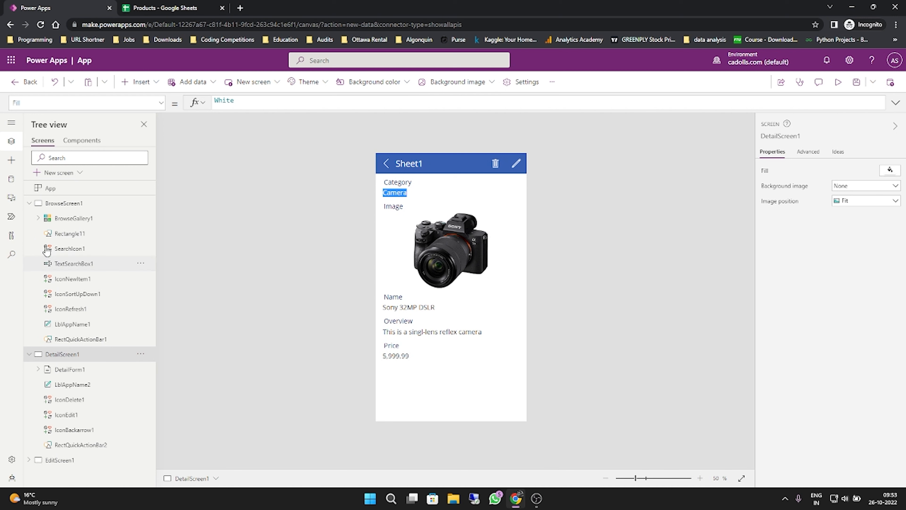
click(29, 203)
click(38, 233)
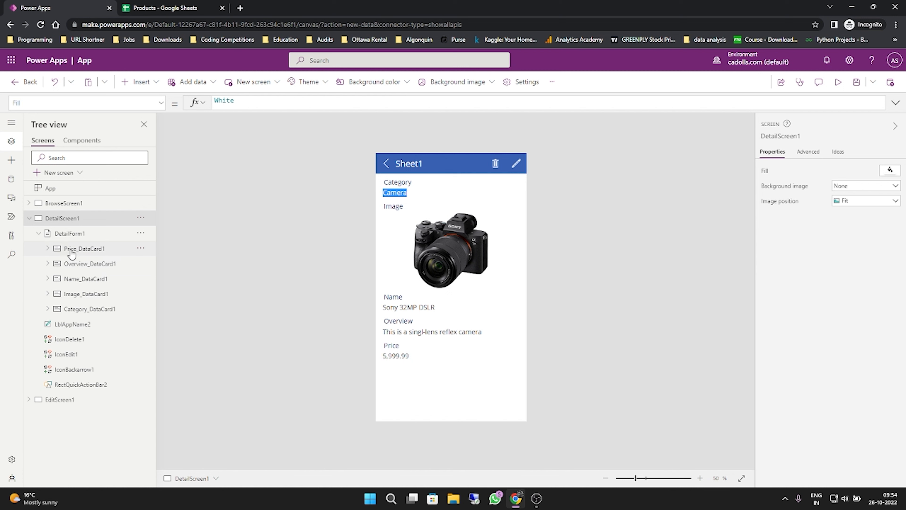
click(48, 248)
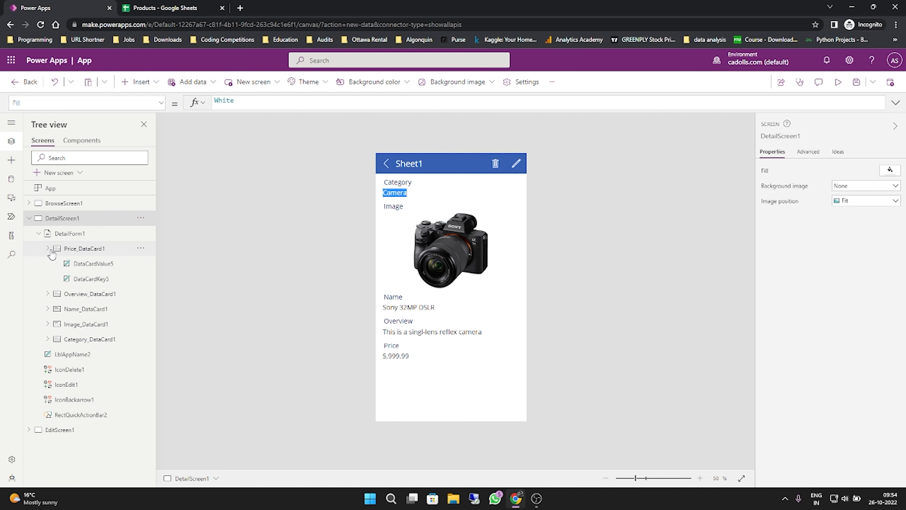
- Inspect the properties of Price_DataCard1 and its price value label on DetailScreen1, ending with the card selected
click(71, 250)
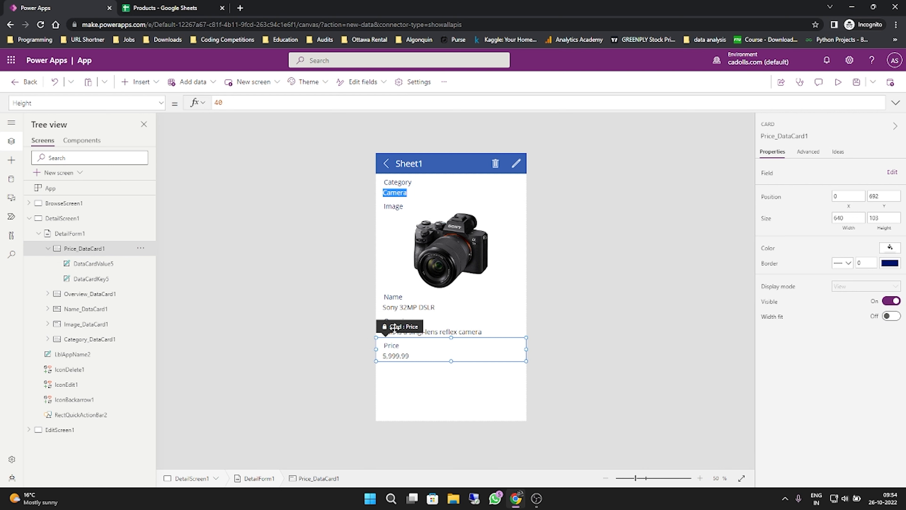
click(398, 355)
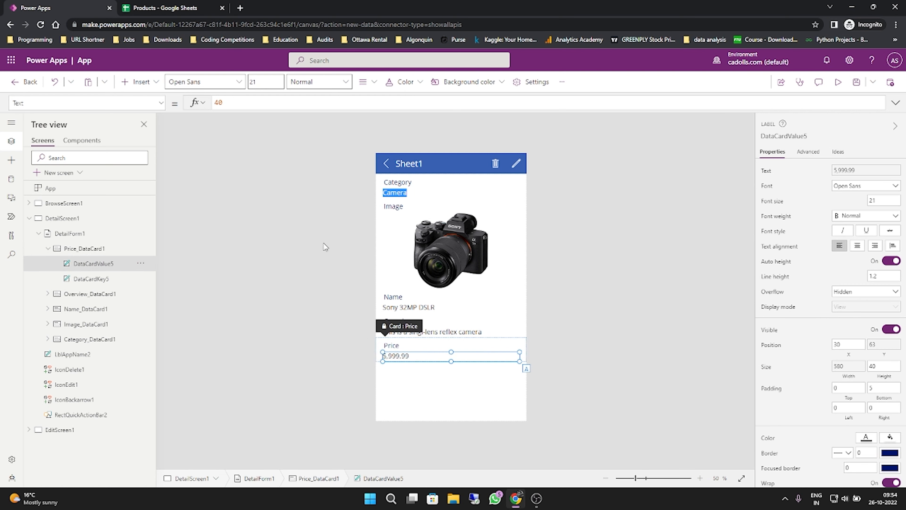
click(224, 307)
click(82, 248)
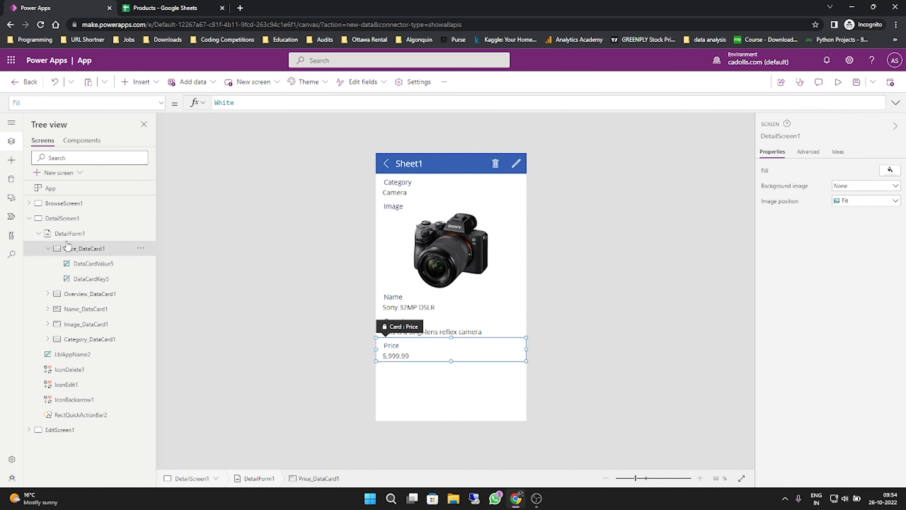
- Unlock Price_DataCard1 for property changes, review its advanced properties, and return to its basic properties
click(809, 152)
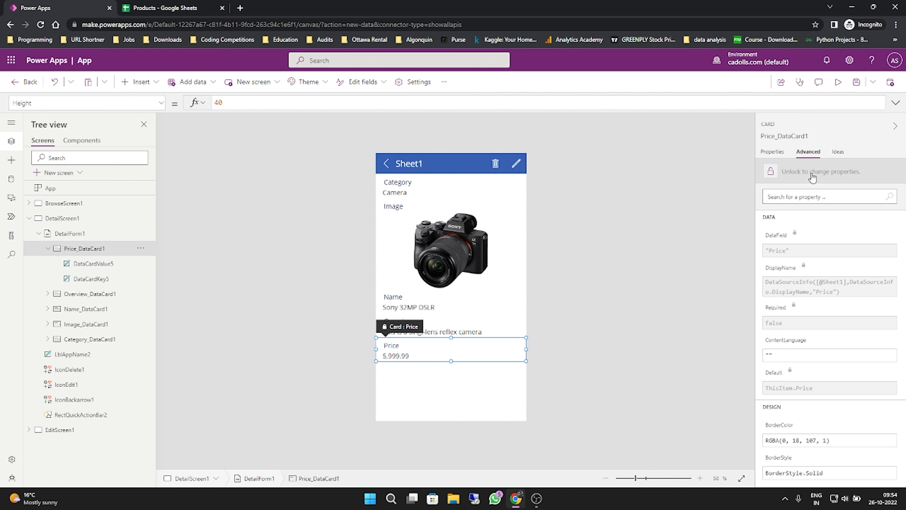
click(812, 172)
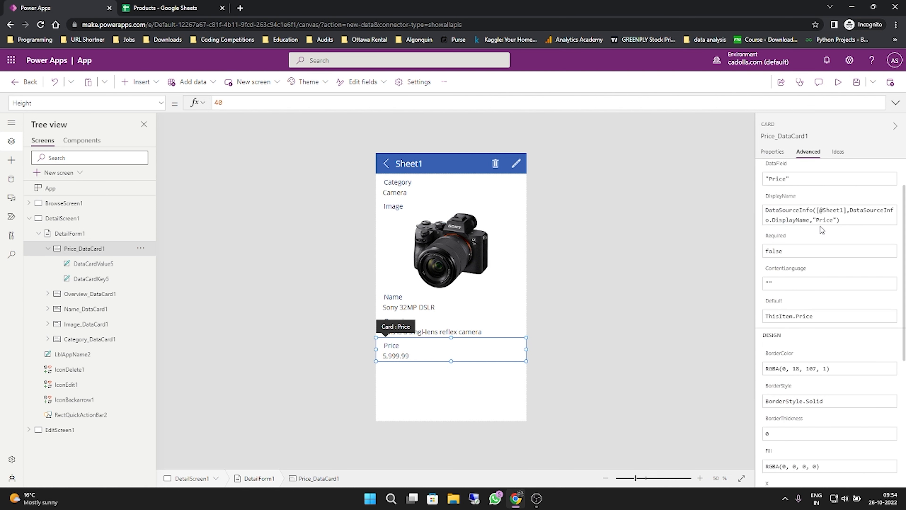
scroll(795, 378, down, 8)
scroll(838, 299, up, 4)
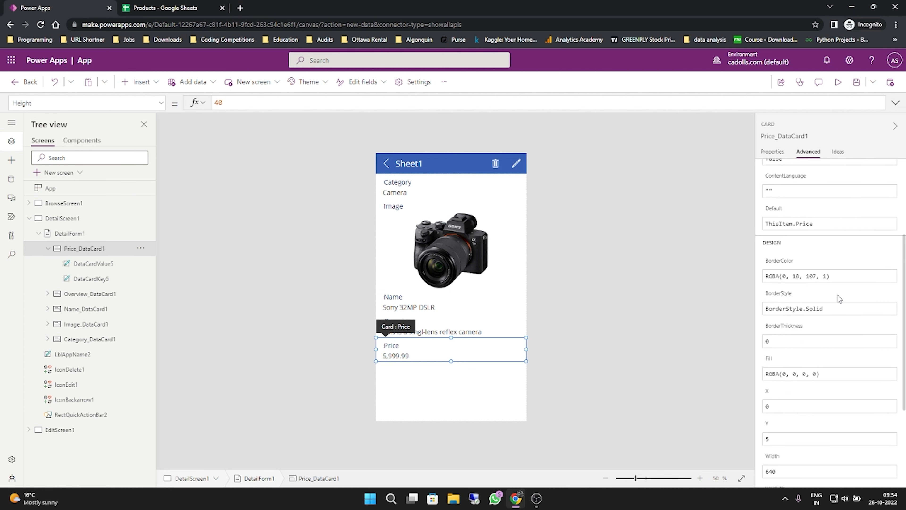
click(772, 152)
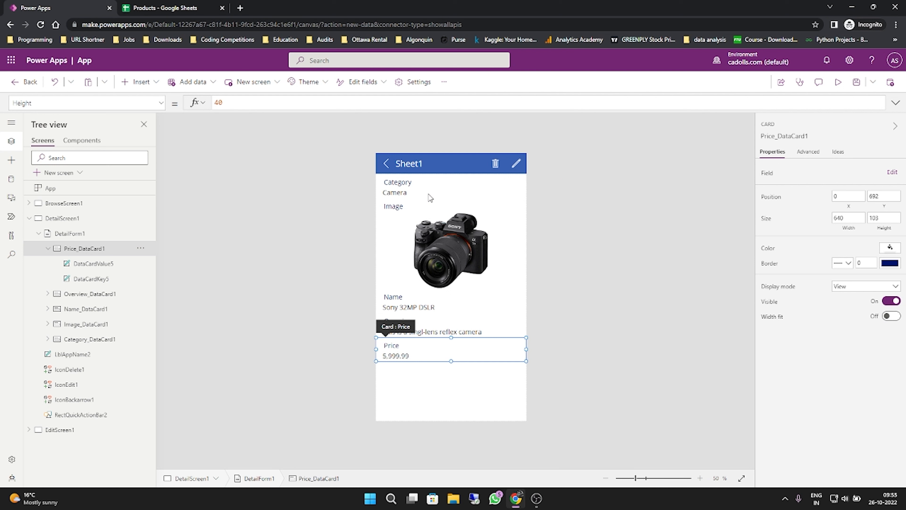
- Go to BrowseScreen1 and turn off the upcoming preview feature "Enable modern command bar" in the app settings
click(64, 206)
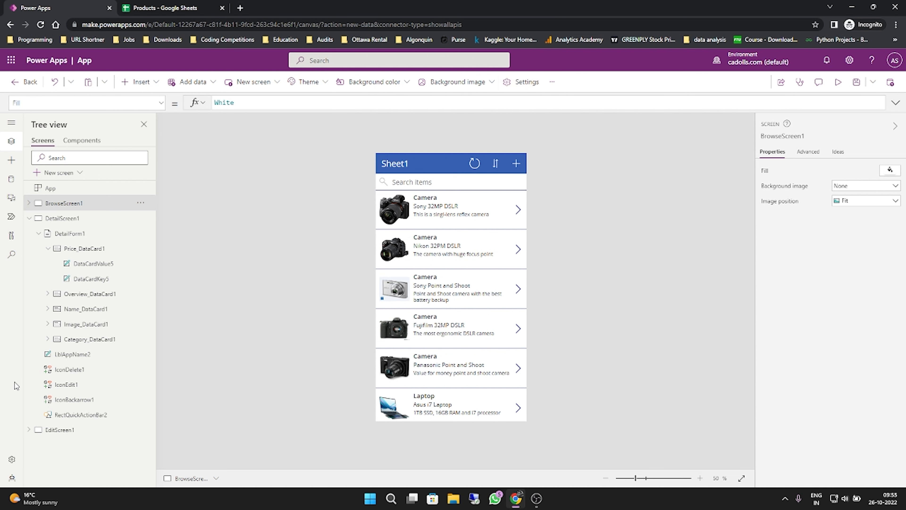
click(14, 459)
click(255, 216)
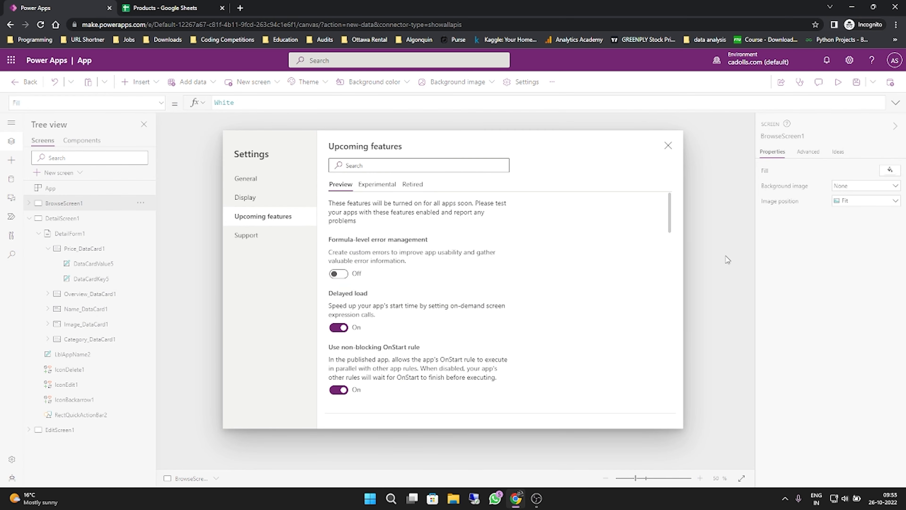
drag(670, 212, 680, 392)
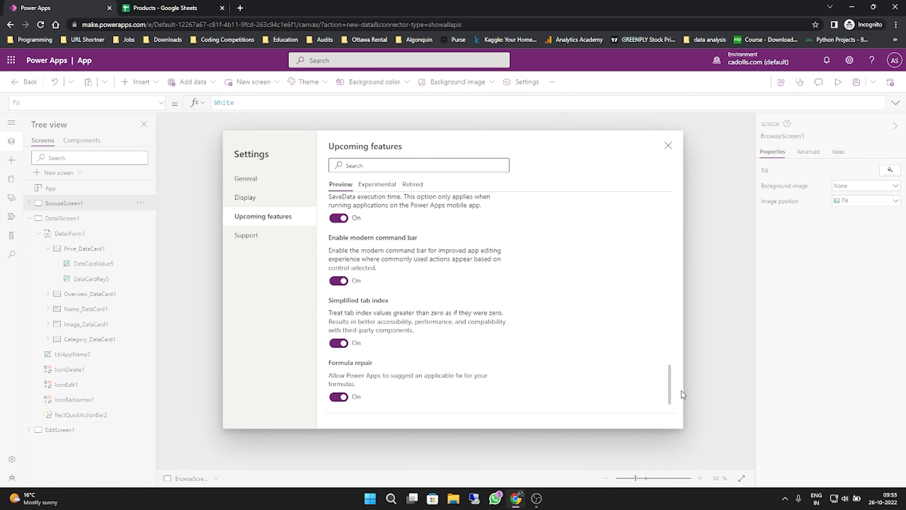
click(340, 280)
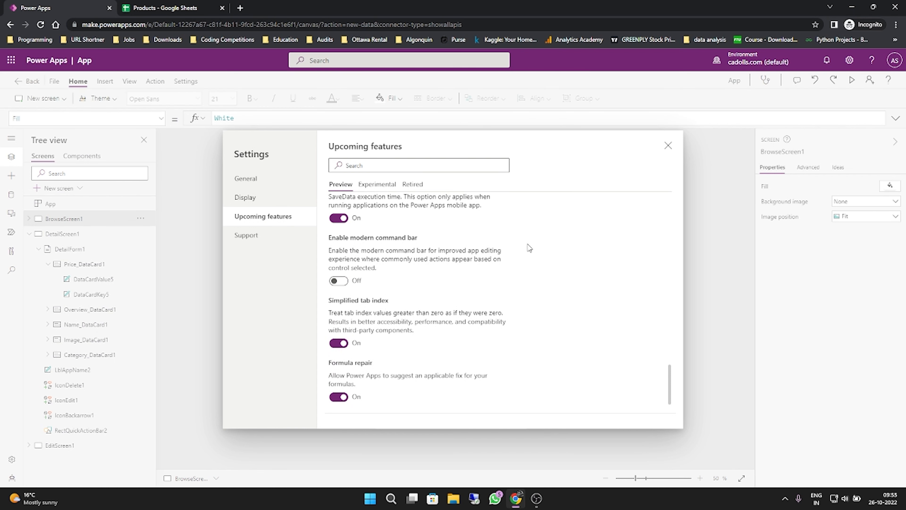
click(667, 145)
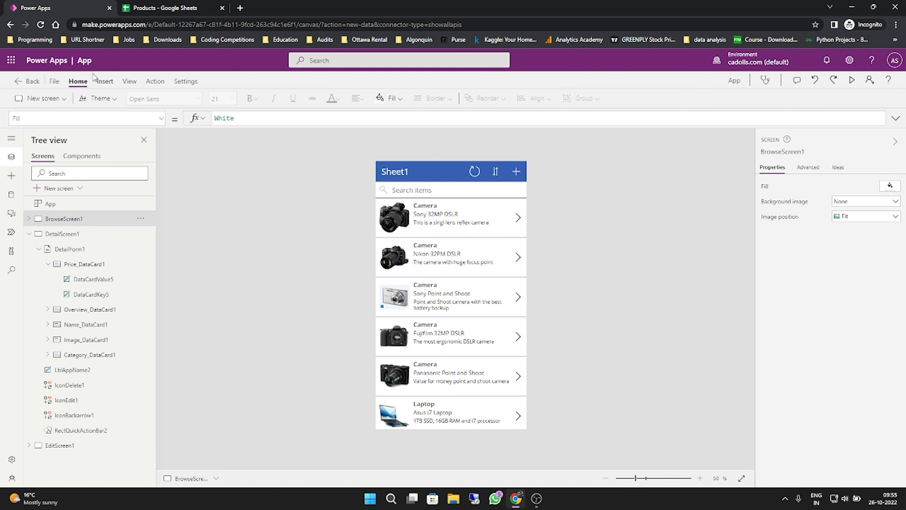
- Insert a Home icon on BrowseScreen1 and place it in the Sheet1 header just before the reload icon
click(100, 82)
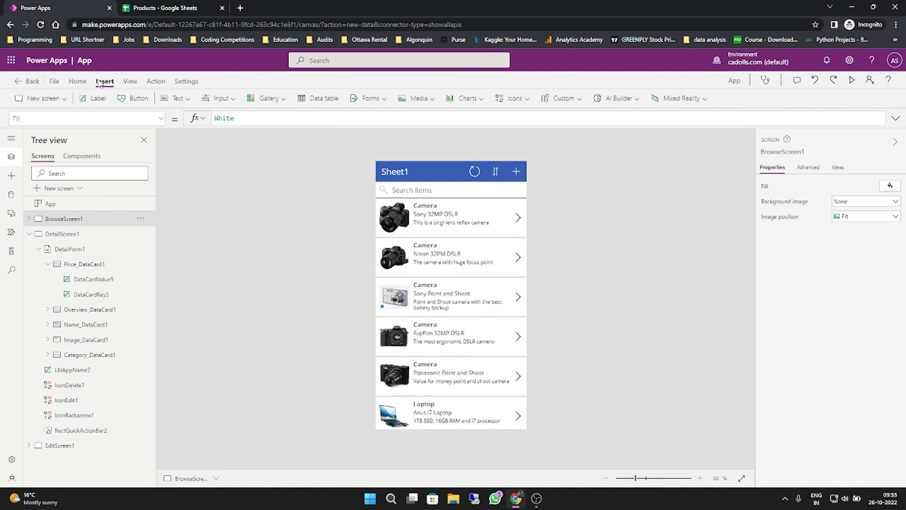
click(522, 102)
scroll(558, 184, down, 5)
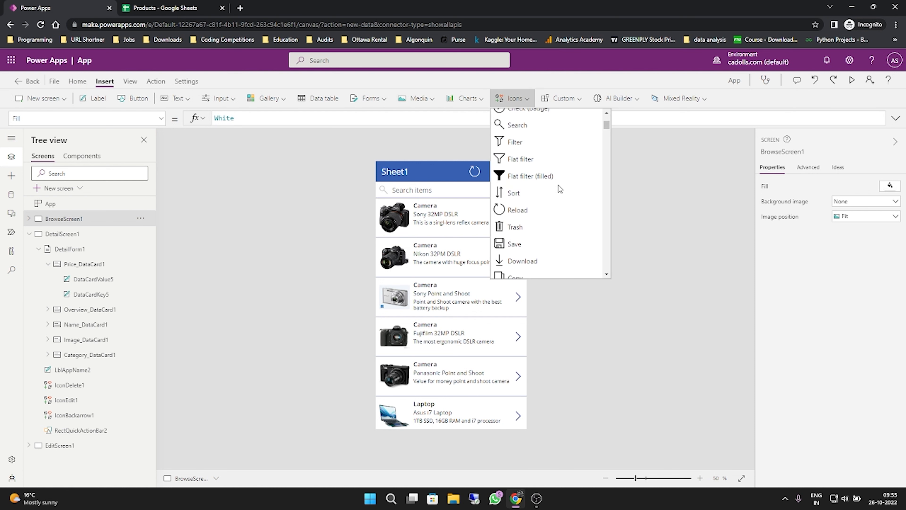
scroll(559, 188, down, 6)
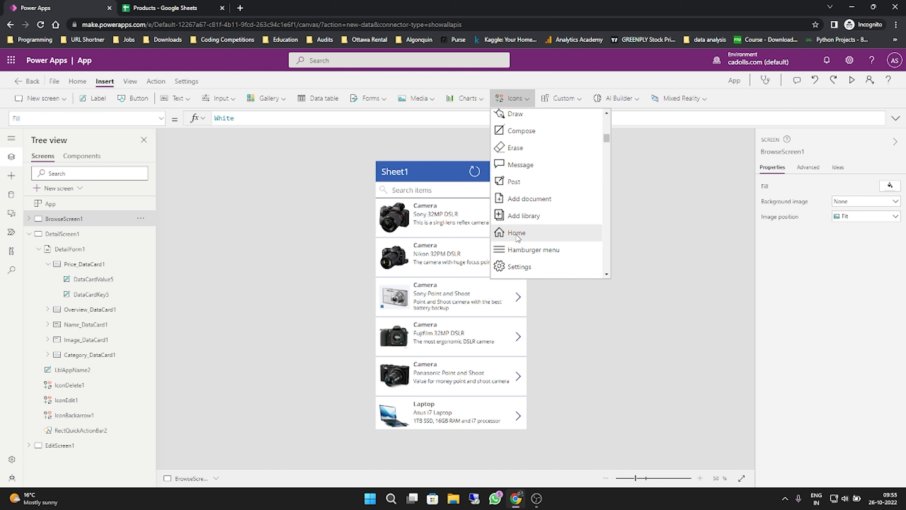
click(517, 235)
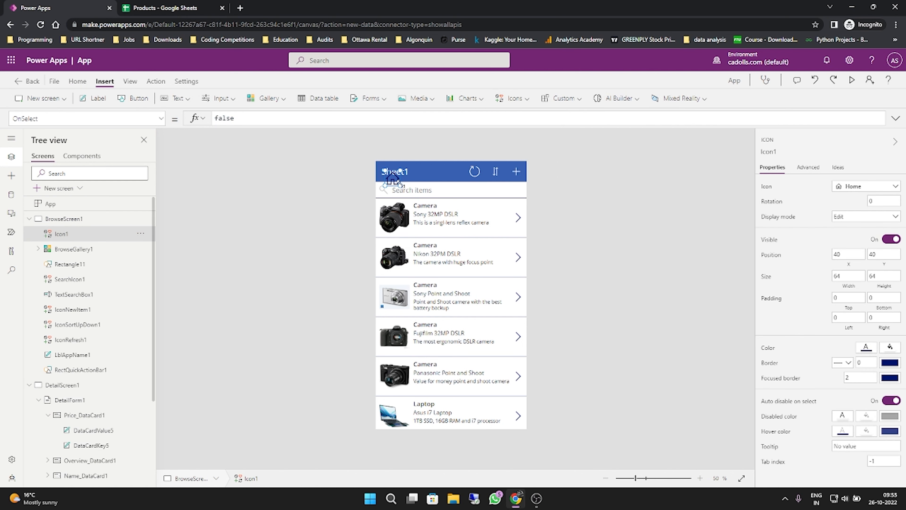
drag(395, 180, 460, 173)
- Color the Home icon white and set its padding to 2 on all four sides
click(866, 347)
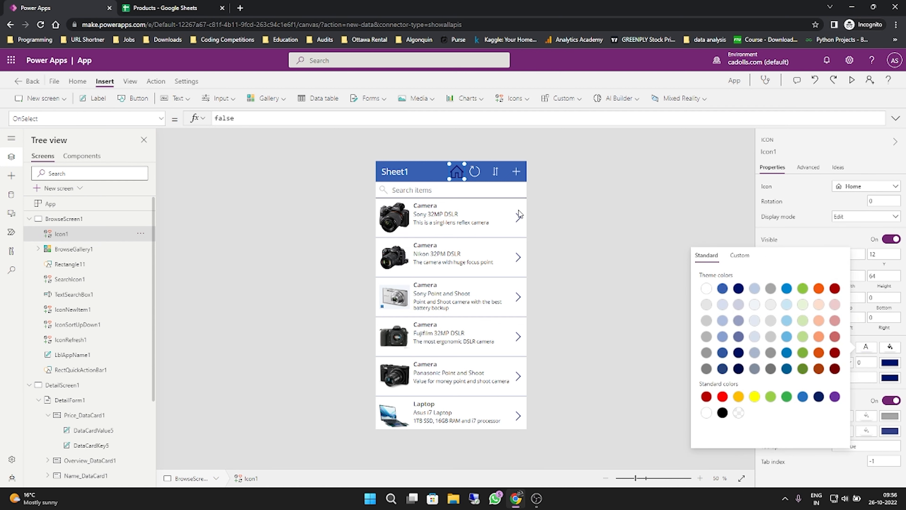
click(702, 218)
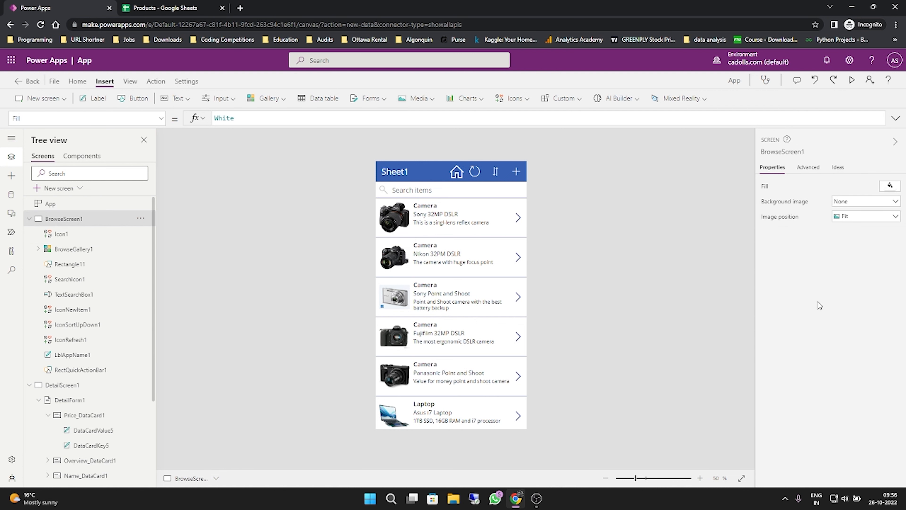
click(456, 179)
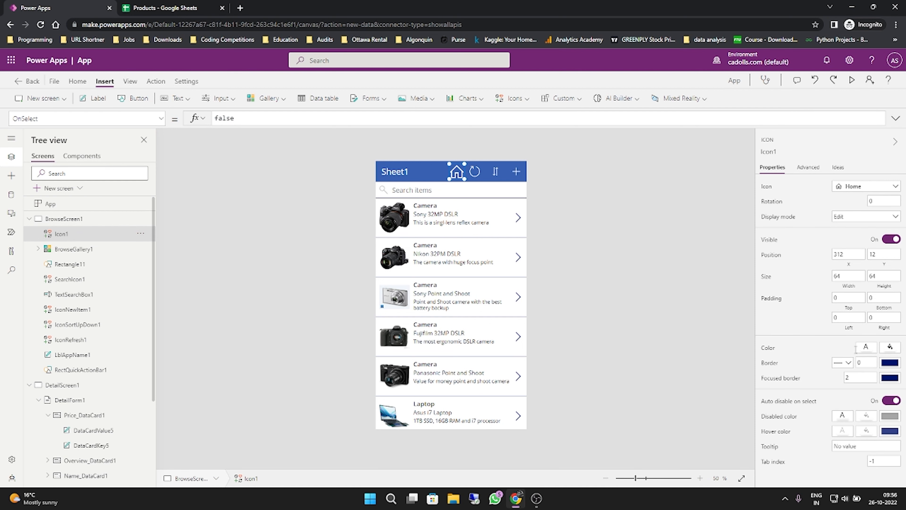
click(847, 297)
text(2)
key(Tab)
text(2)
key(Tab)
text(0)
key(Tab)
text(2)
click(852, 318)
text(2)
key(Tab)
click(633, 236)
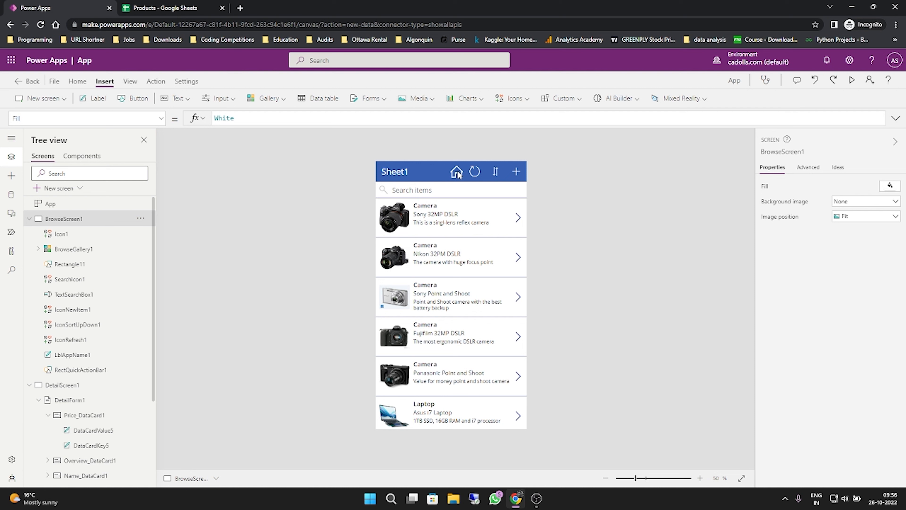
click(459, 172)
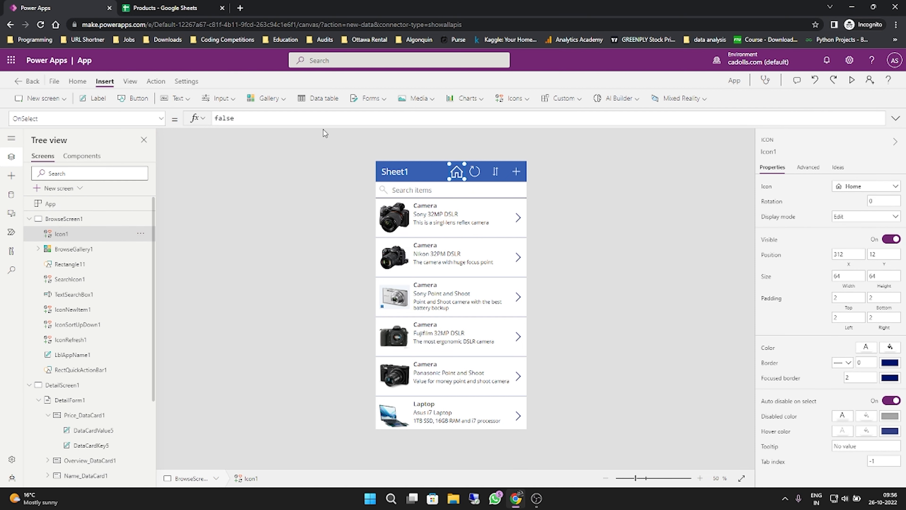
click(299, 122)
click(253, 165)
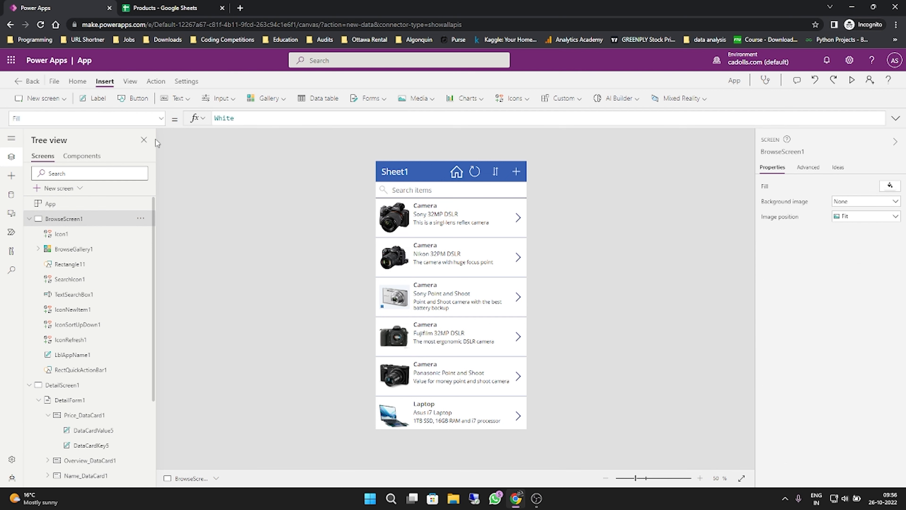
click(462, 178)
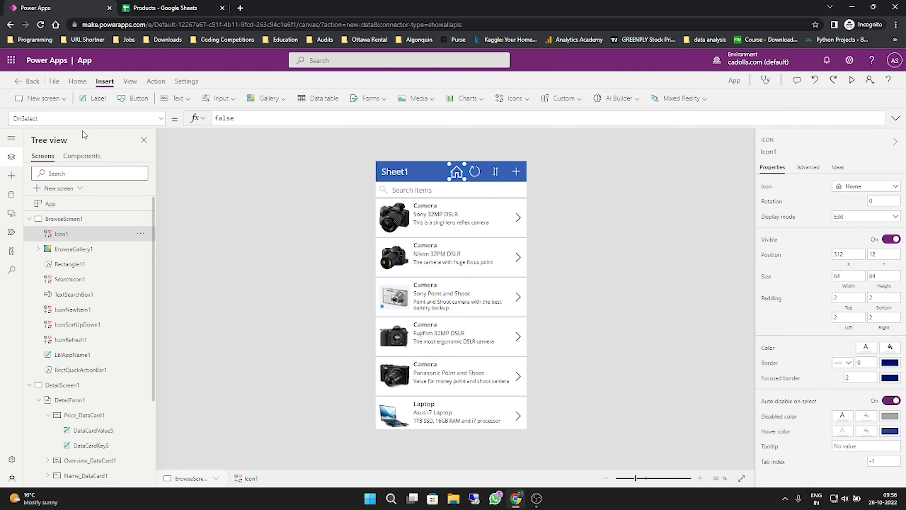
double_click(260, 123)
key(BackSpace)
text(Laun)
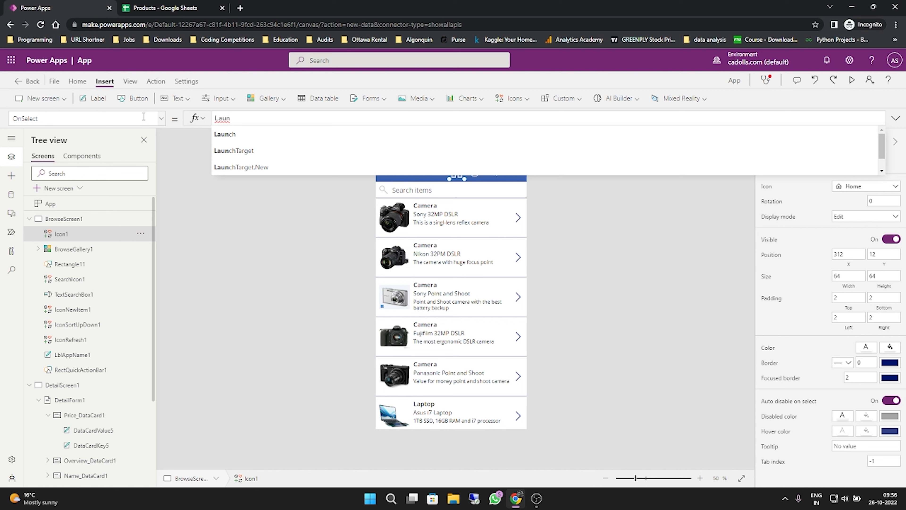
key(Tab)
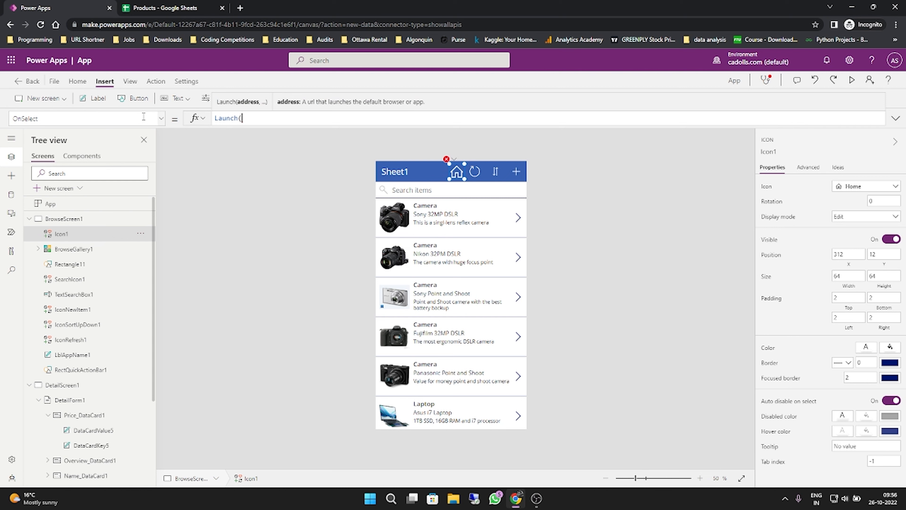
text())
text(")
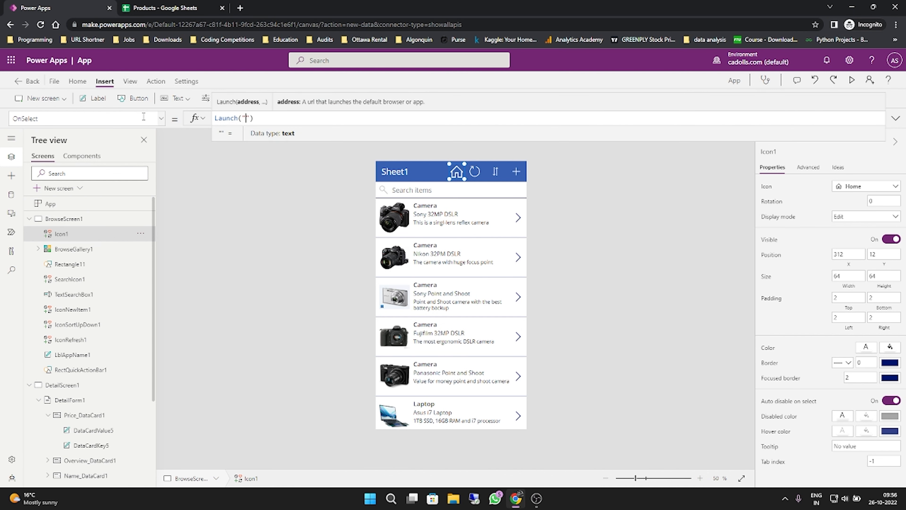
text(www.g)
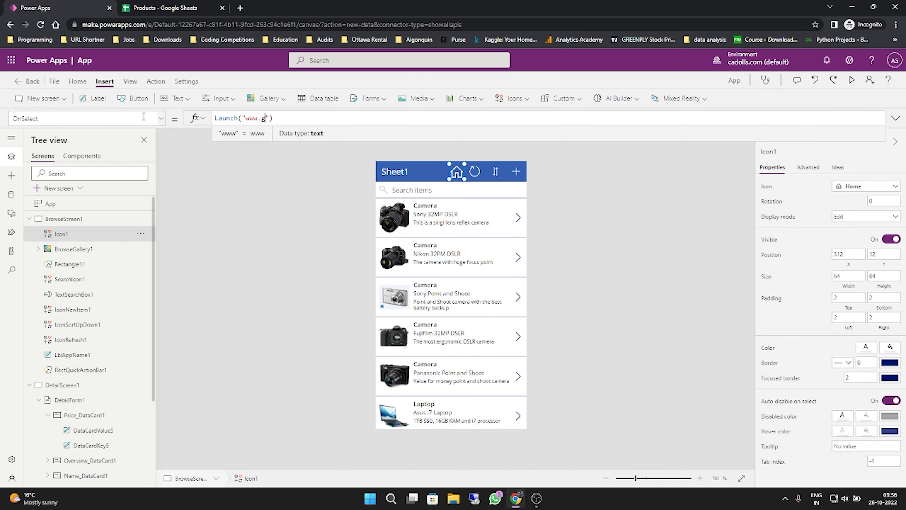
text(oogle.com)
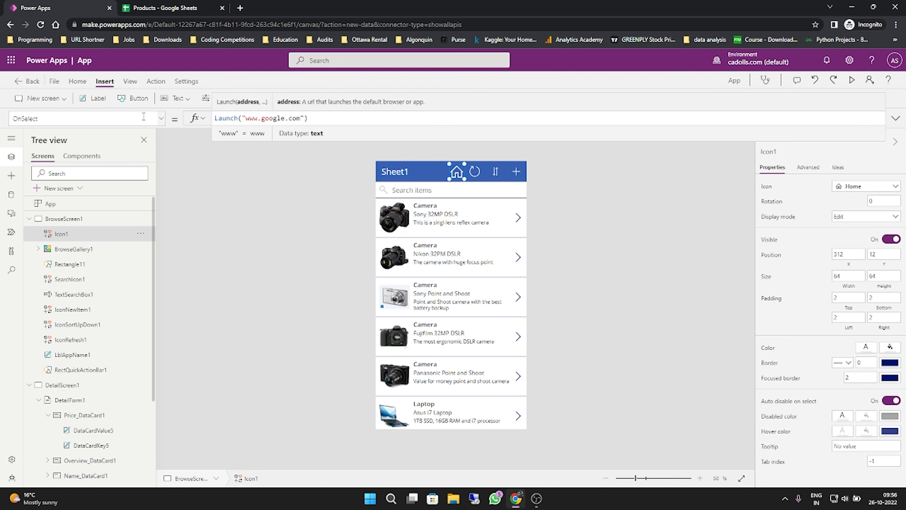
click(632, 270)
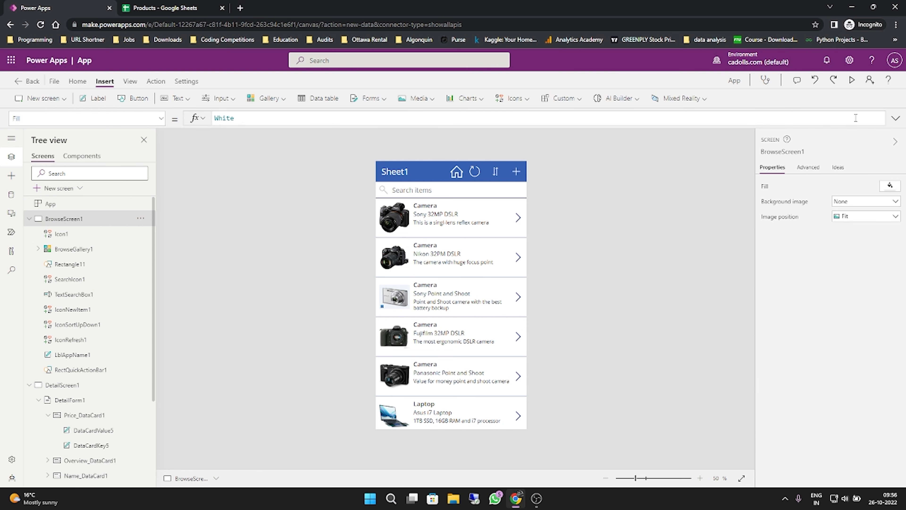
- Preview the app, test the Home icon's link to Google, and close the launched browser tab
click(852, 81)
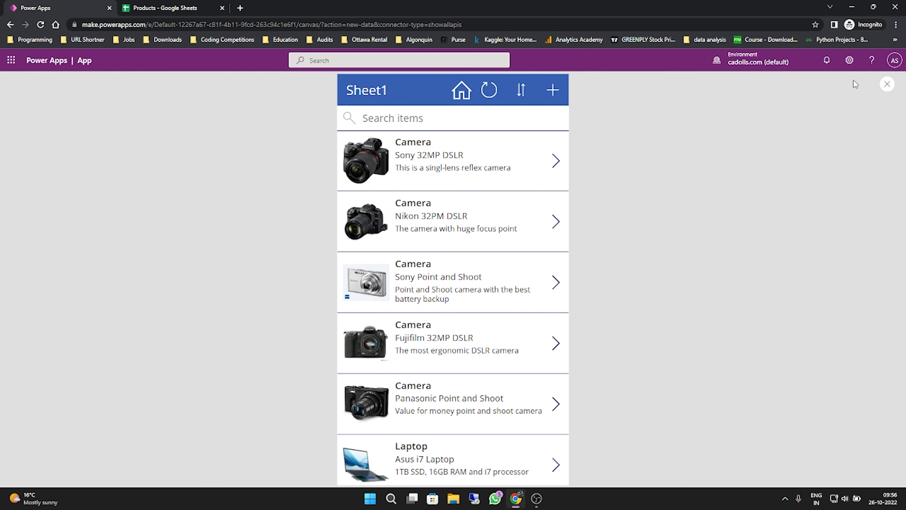
click(461, 91)
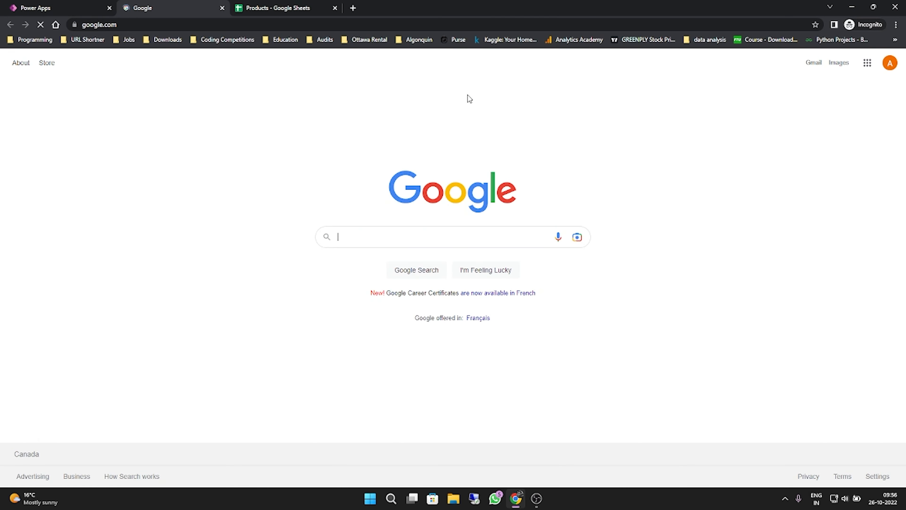
key(ctrl+w)
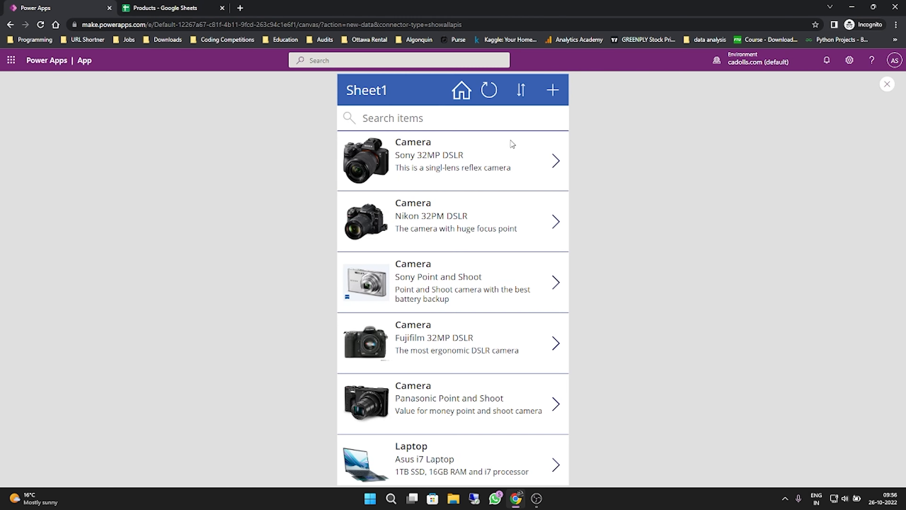
- View the Sony 32MP DSLR's detail page in the preview, return to the product list, and exit the preview
click(557, 164)
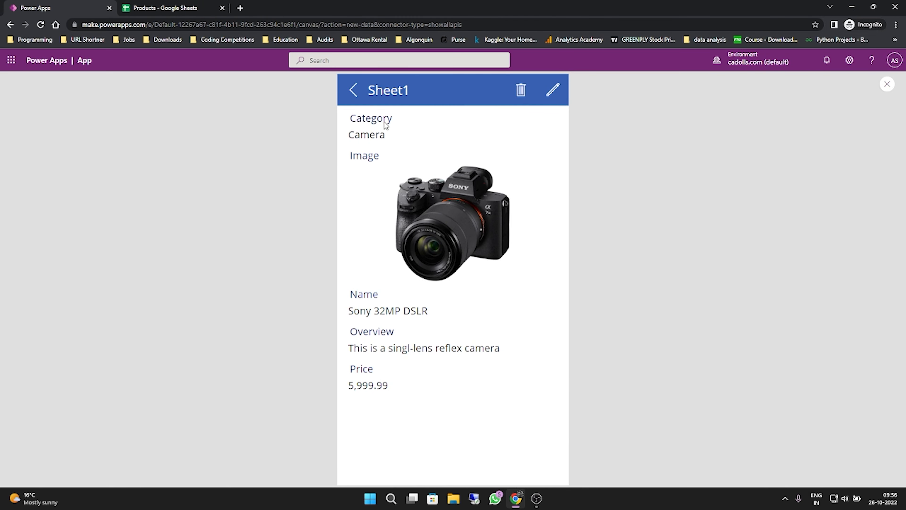
click(351, 94)
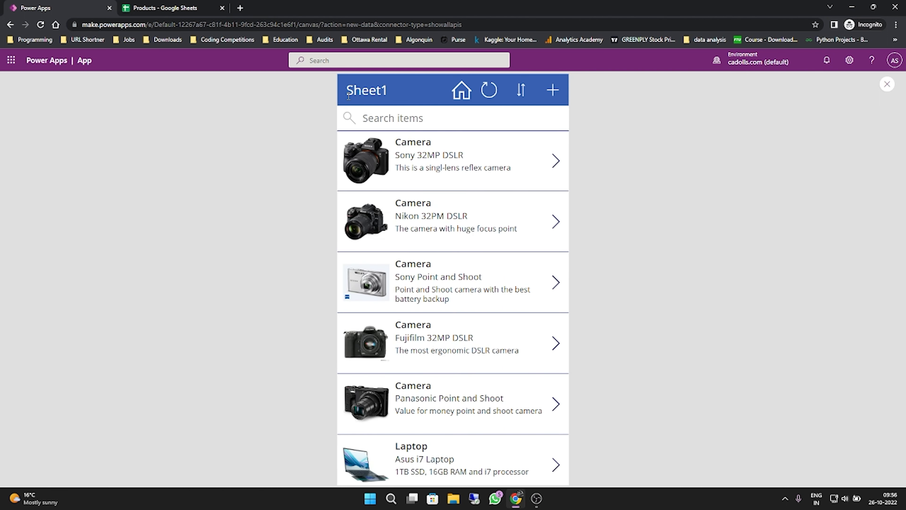
click(887, 84)
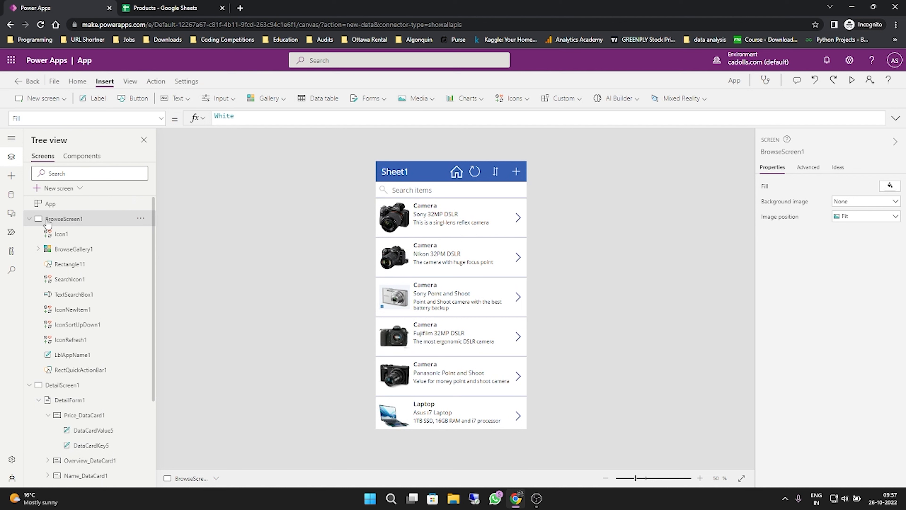
- Select the price value label in the Price card on DetailScreen1 and bring up its Color property
click(29, 218)
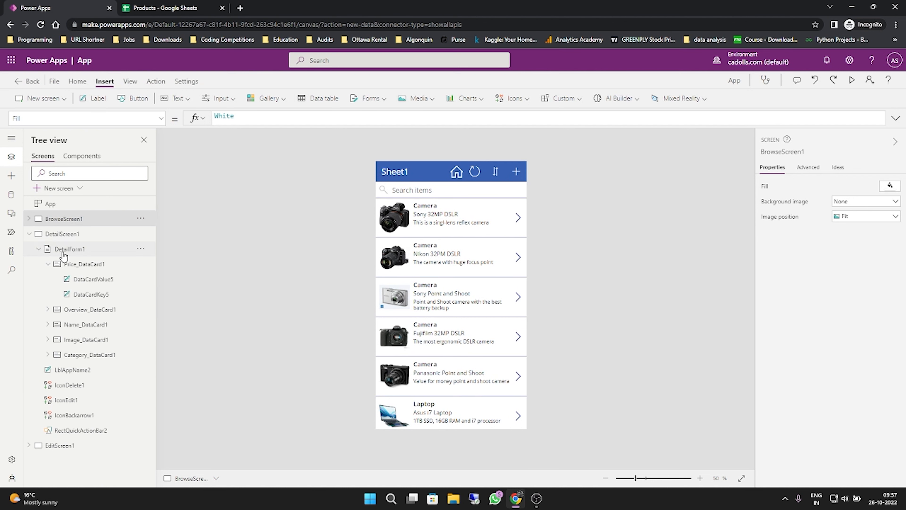
click(67, 234)
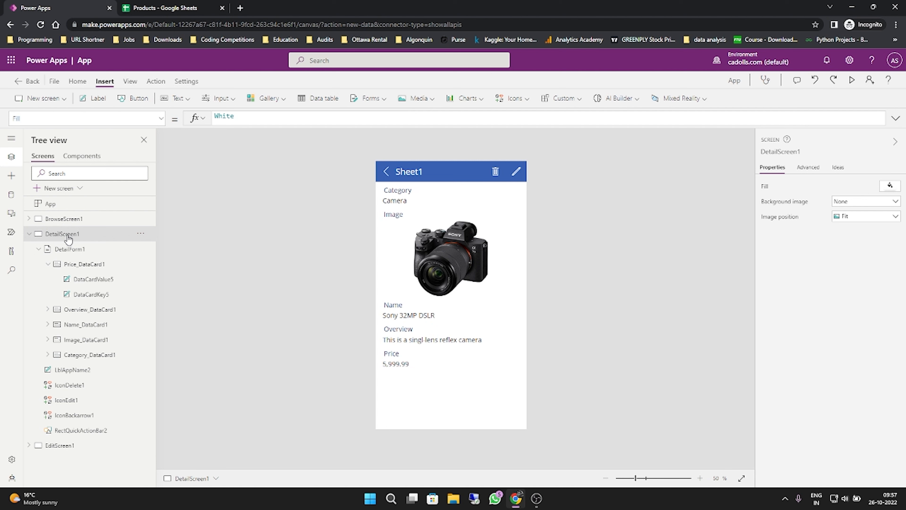
click(403, 366)
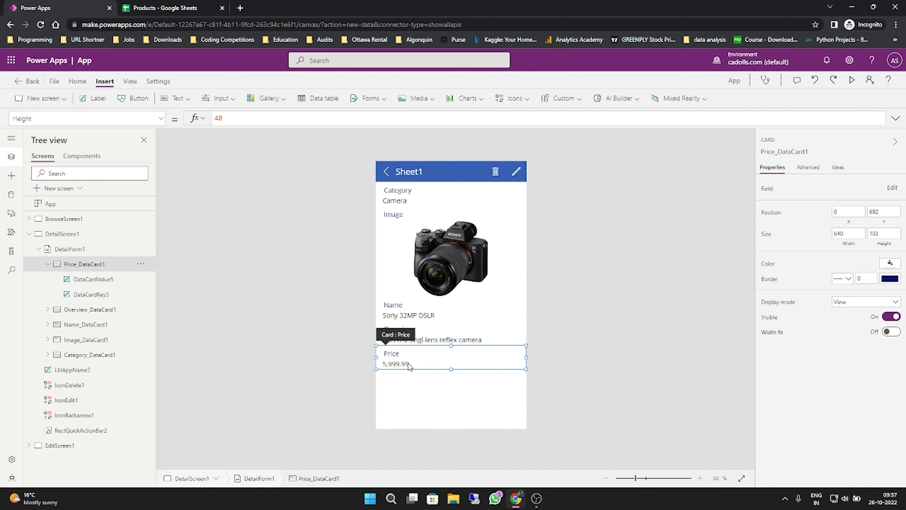
click(407, 367)
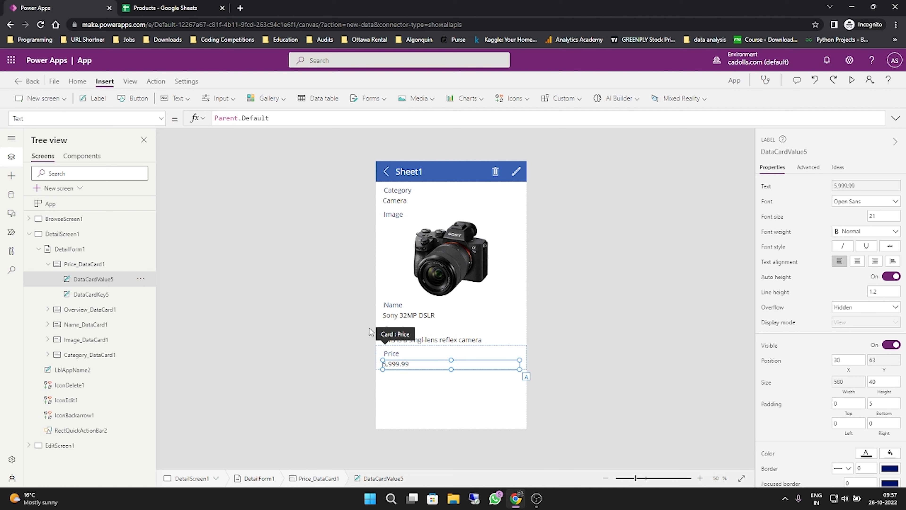
click(162, 121)
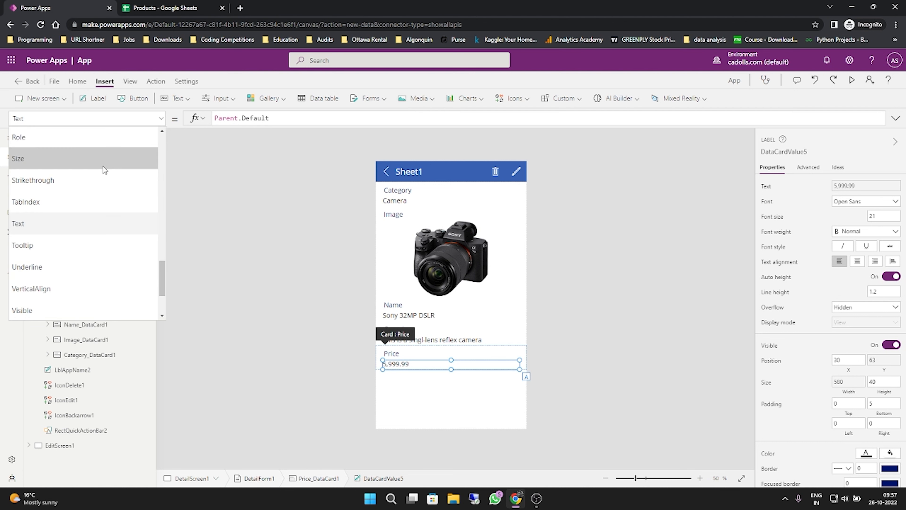
scroll(110, 168, up, 5)
drag(165, 233, 173, 150)
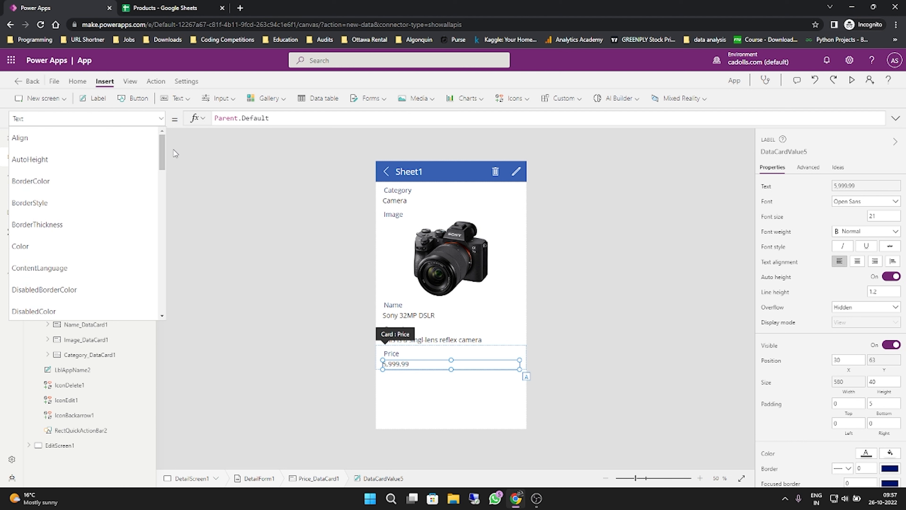
click(54, 245)
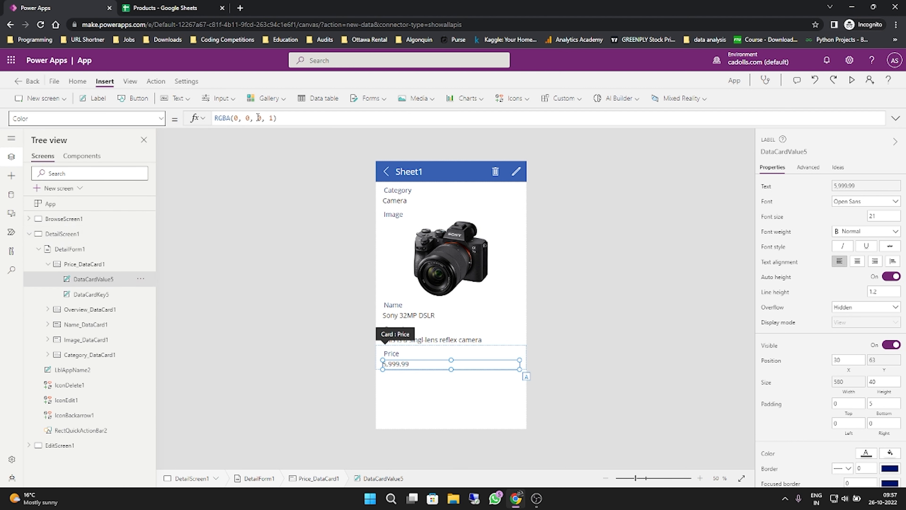
- Replace the price value label's Color formula with If(Value(DataCardValue5.Text)>1500,Red,Green)
click(289, 119)
drag(272, 117, 214, 117)
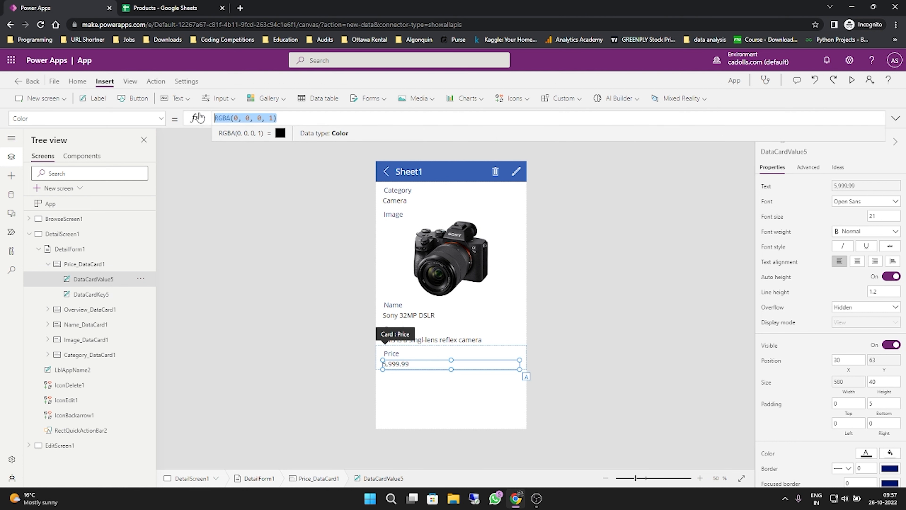
key(BackSpace)
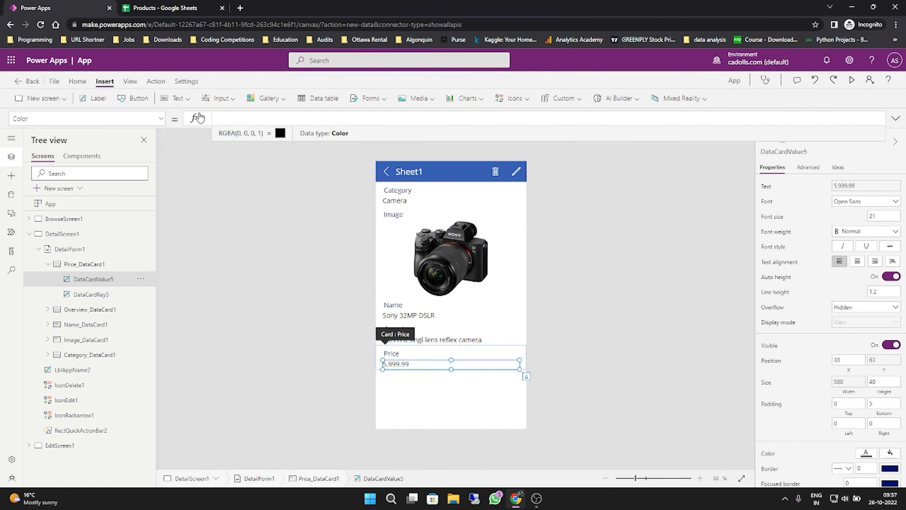
text(if)
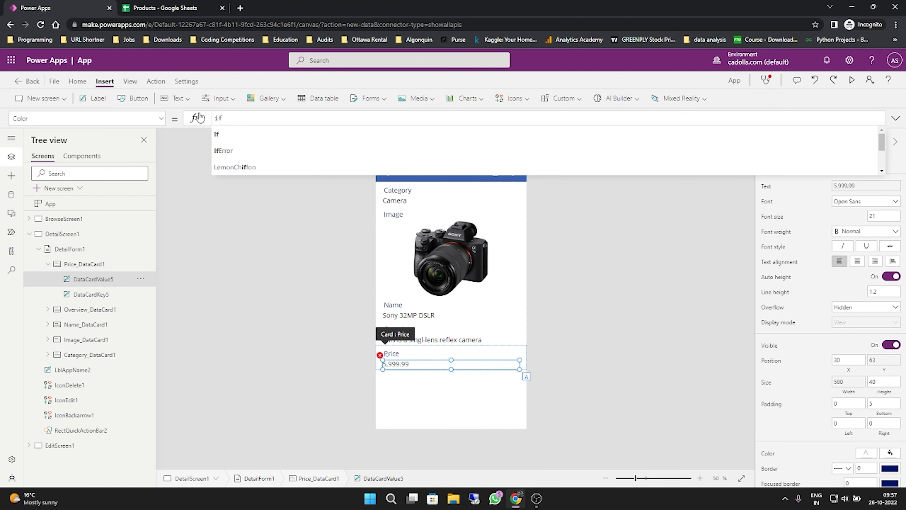
text((Value()
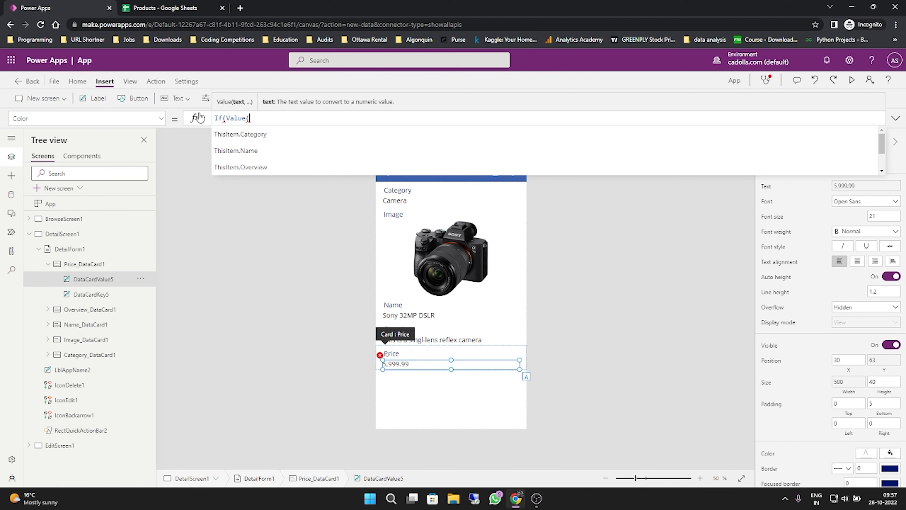
text(Da)
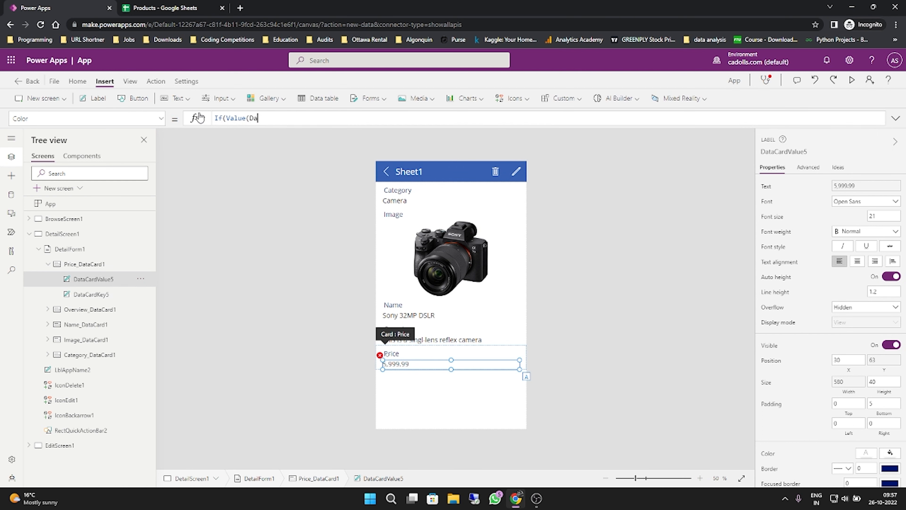
text(ta)
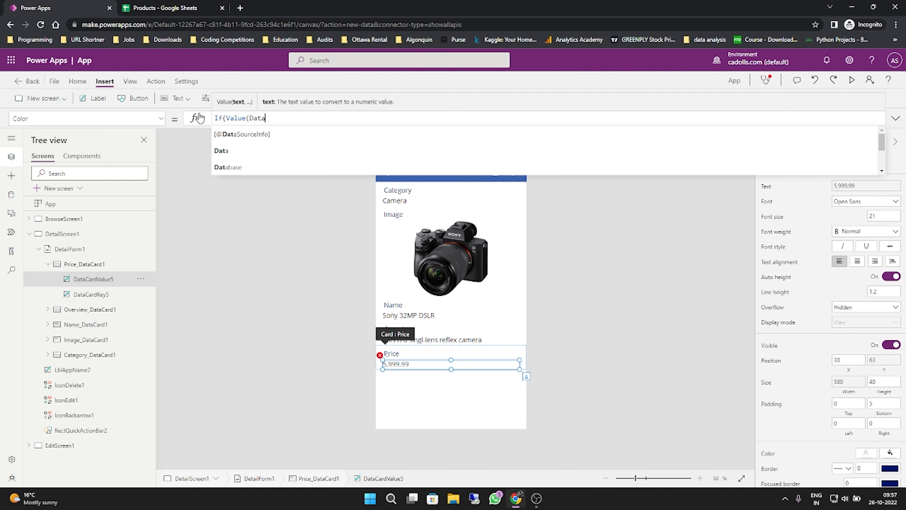
text(CardVa)
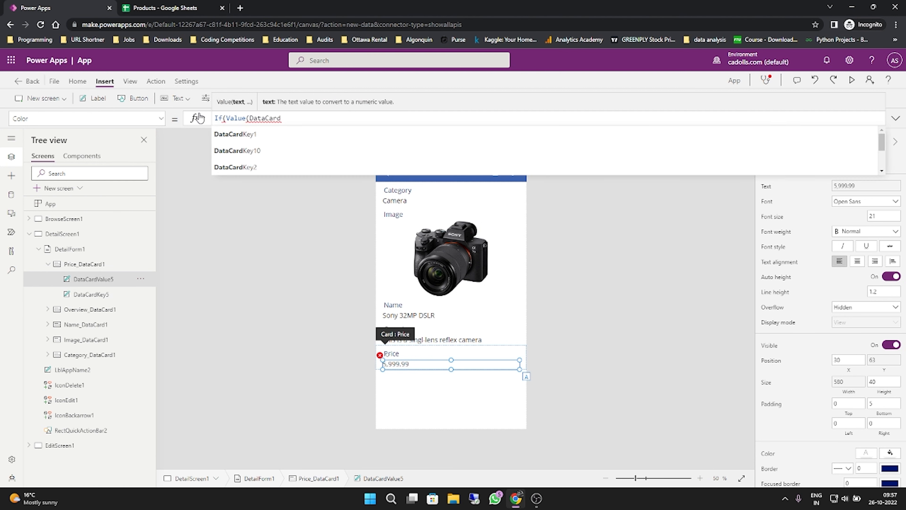
key(Down)
key(Down)
key(Down)
key(Down)
key(Down)
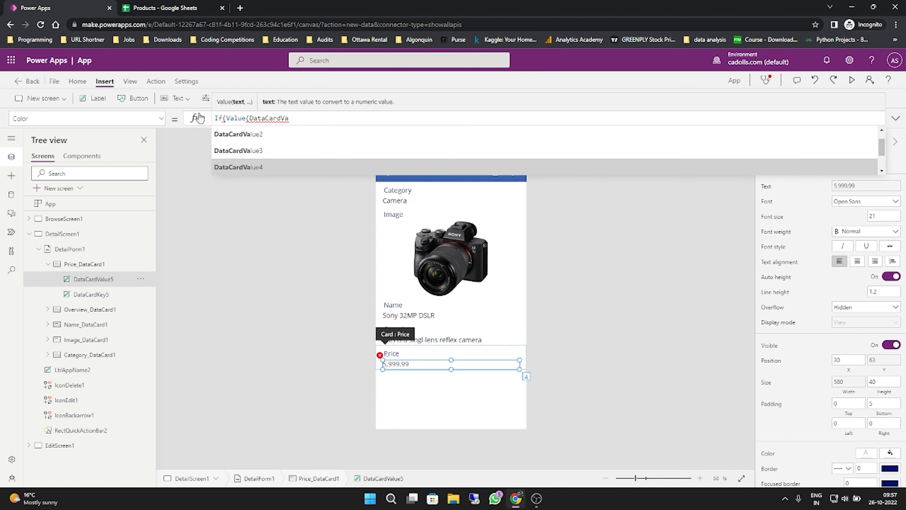
key(Tab)
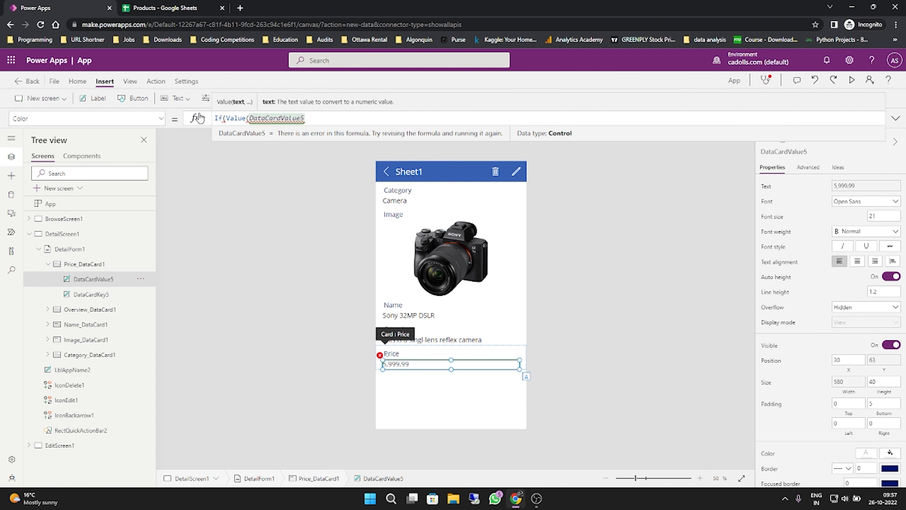
text(.)
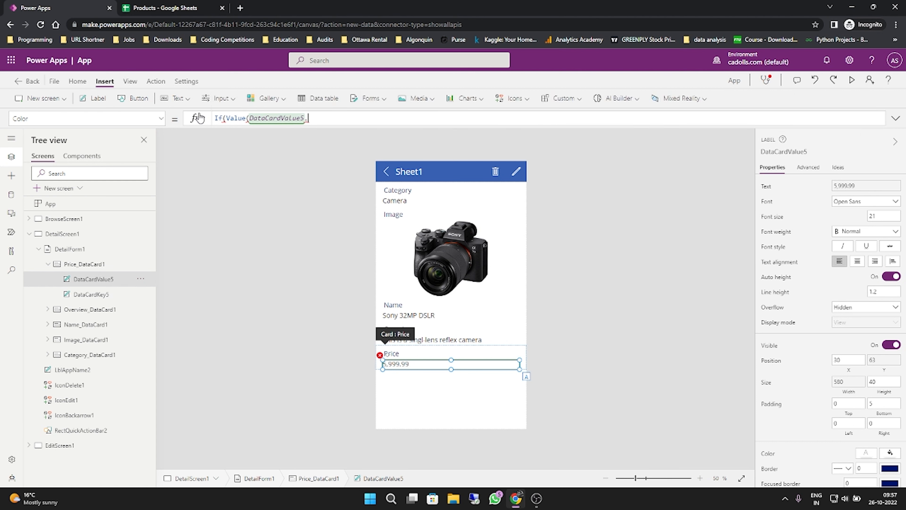
text(Text)
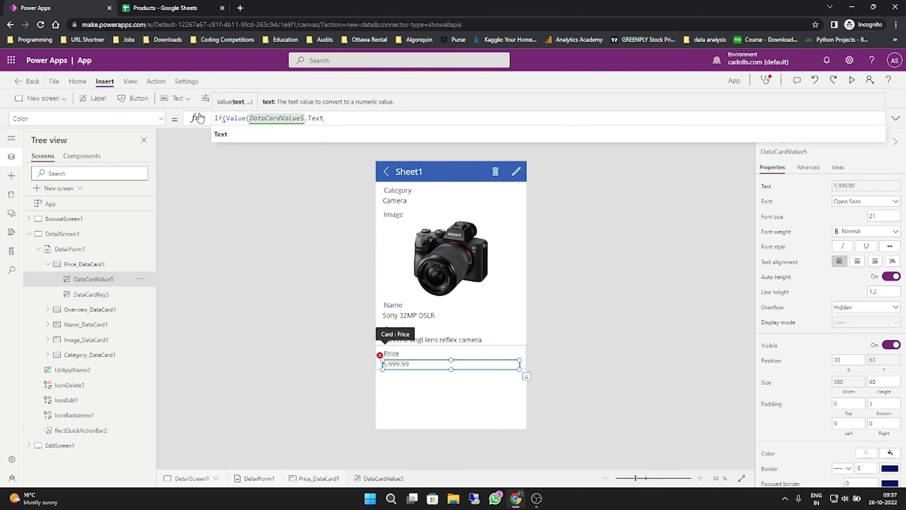
text())
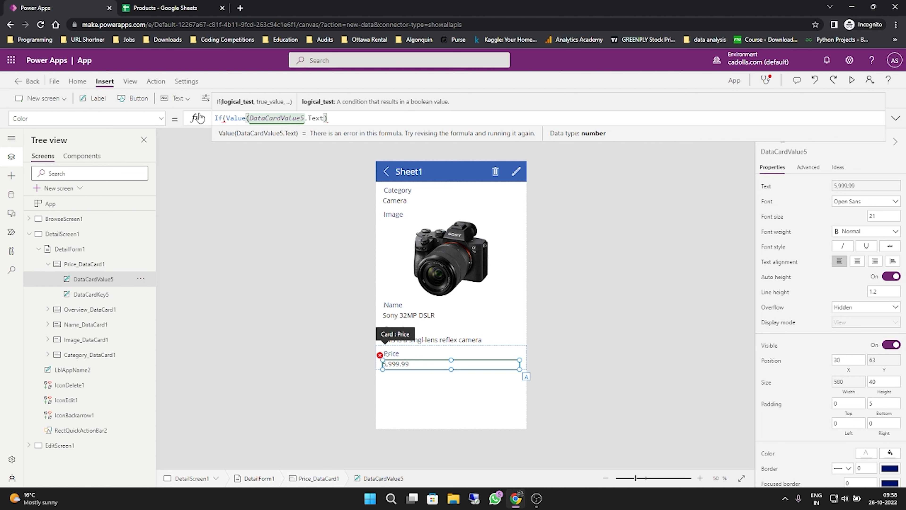
text(>1500)
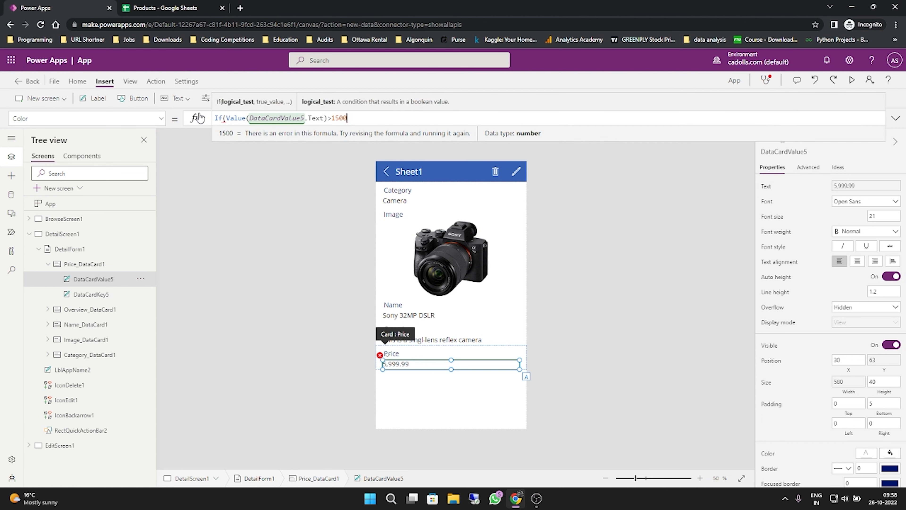
text(,Red)
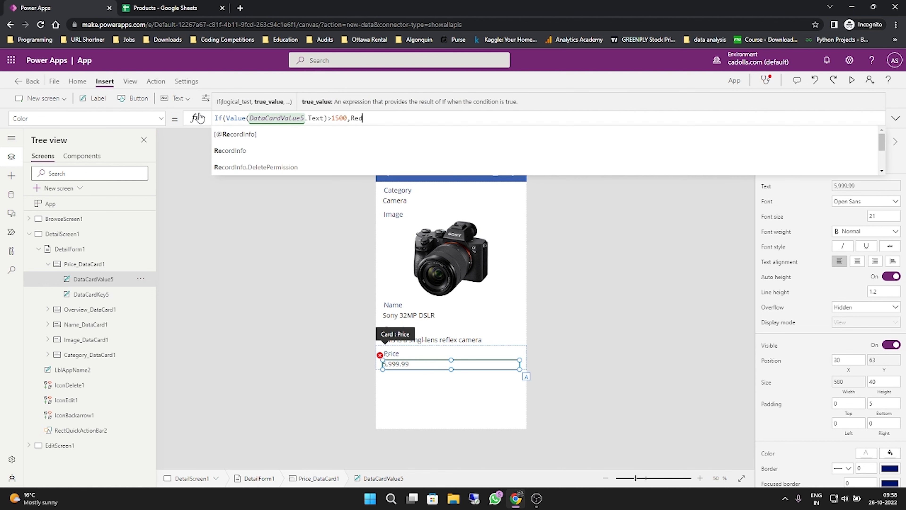
text(,)
text(Gr)
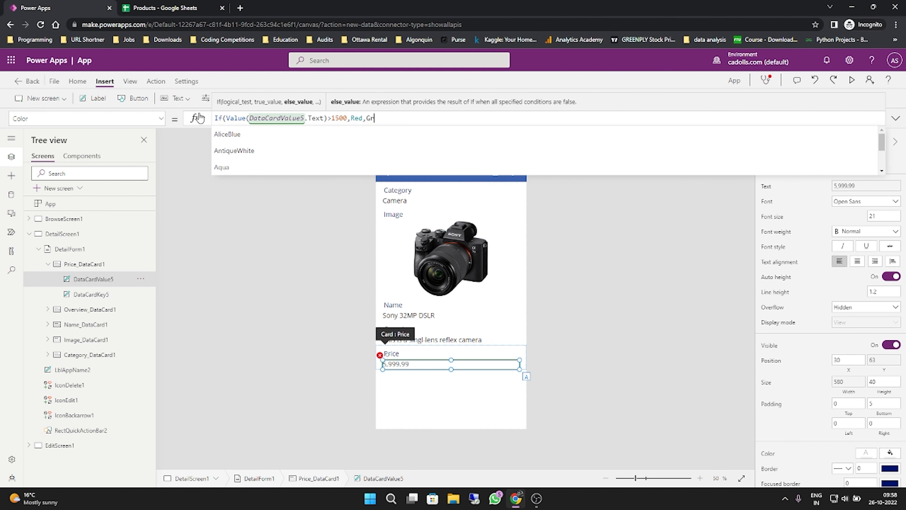
text(een))
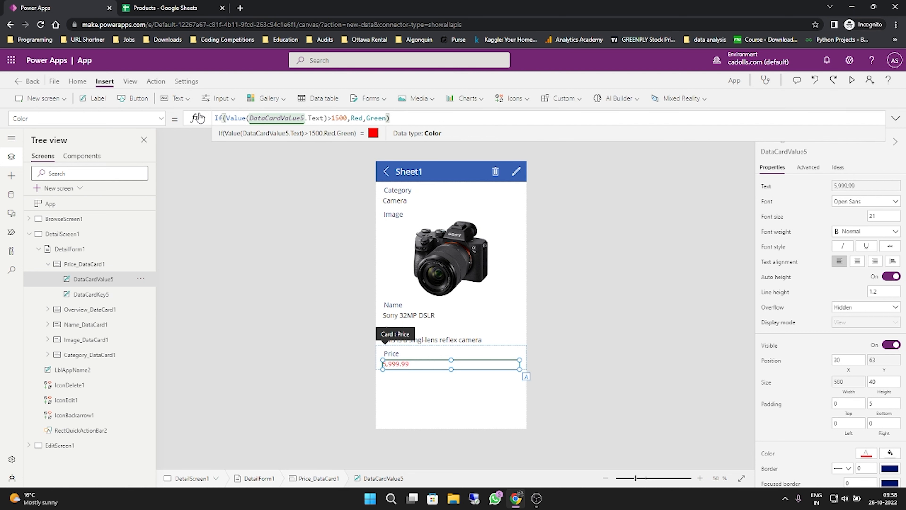
click(592, 198)
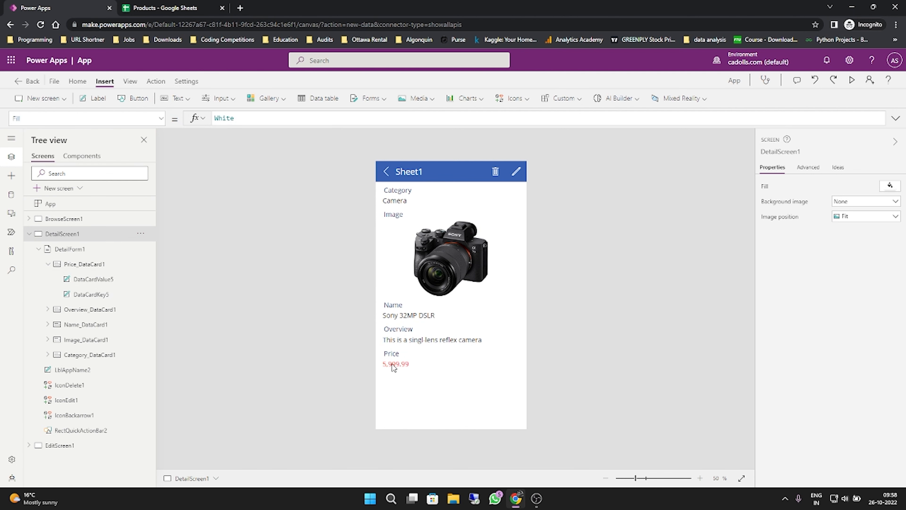
- Preview the app, check the price color on the Sony Point and Shoot detail page, return to the product list, and exit the preview
click(852, 81)
click(351, 91)
scroll(522, 216, down, 2)
scroll(522, 216, up, 2)
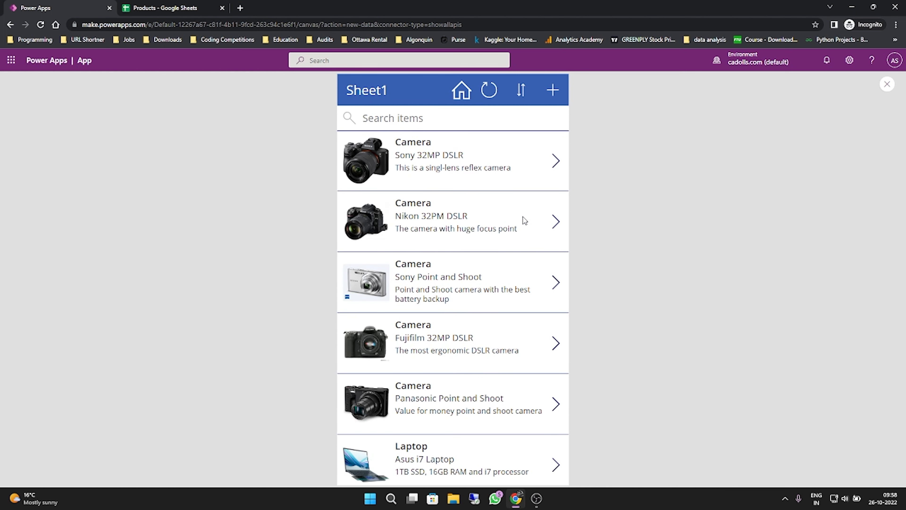
click(556, 282)
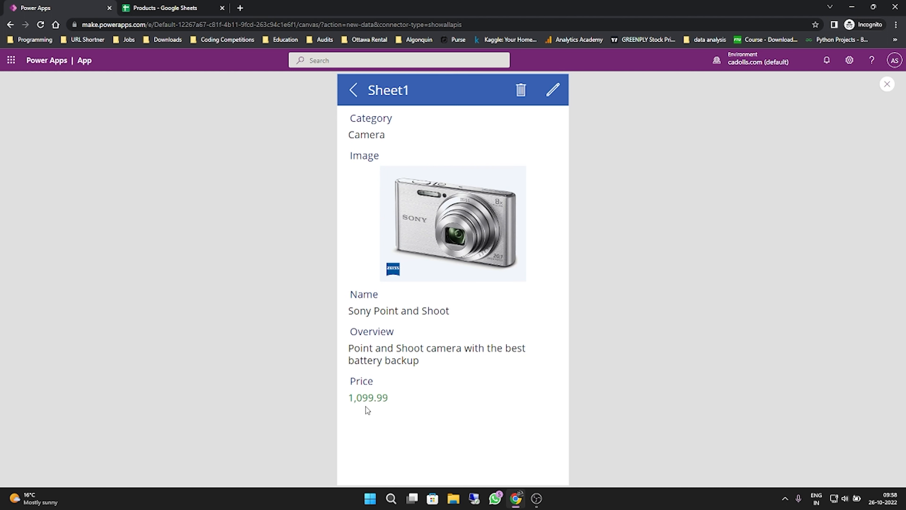
click(354, 91)
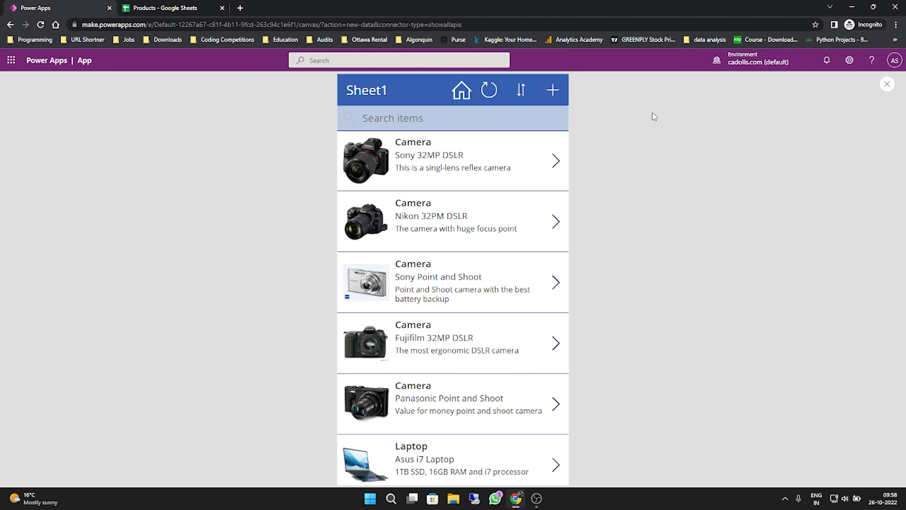
click(893, 84)
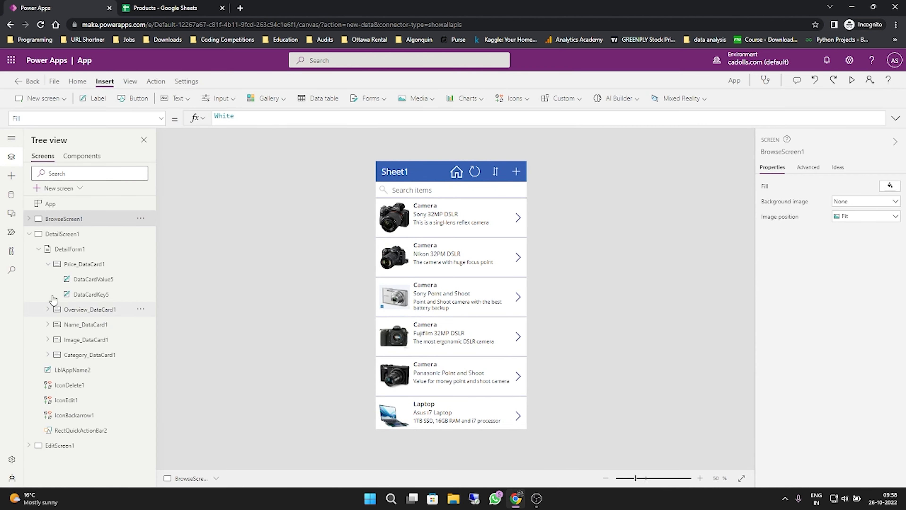
- Add a new blank screen to the app and rename it VideoScreen
click(29, 235)
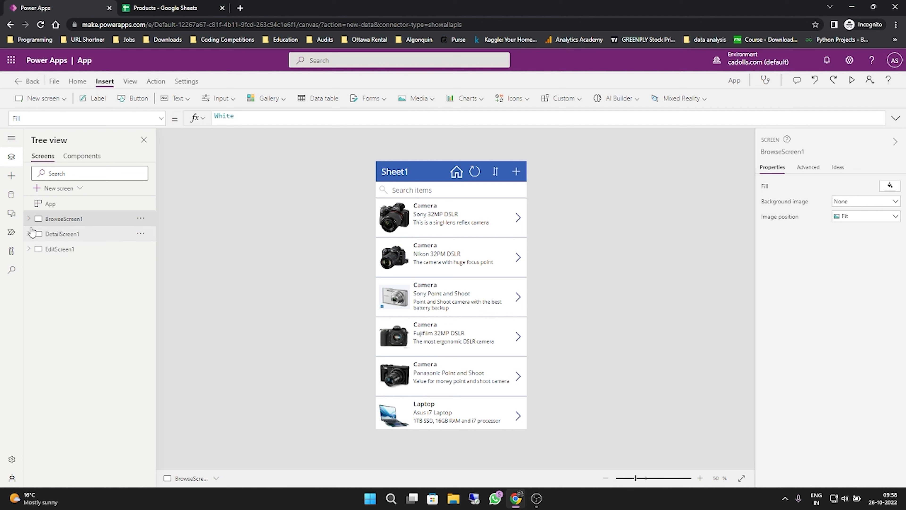
click(49, 102)
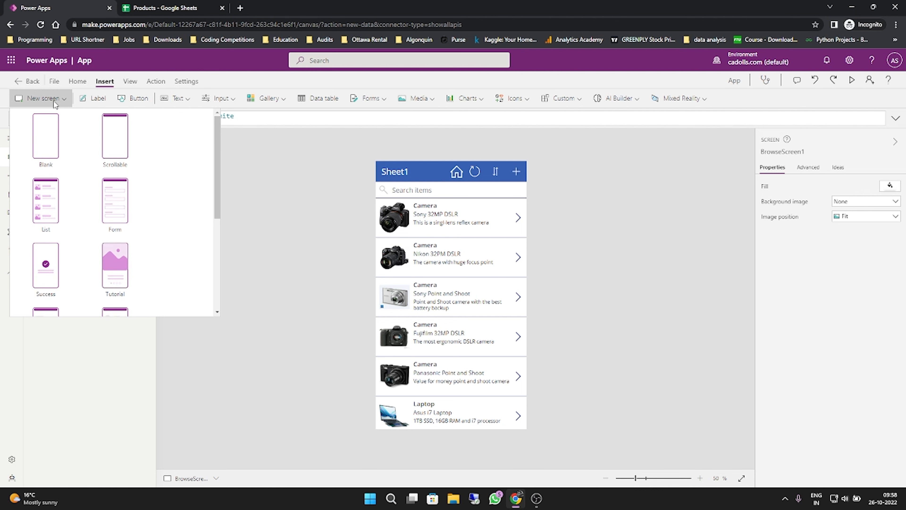
click(49, 154)
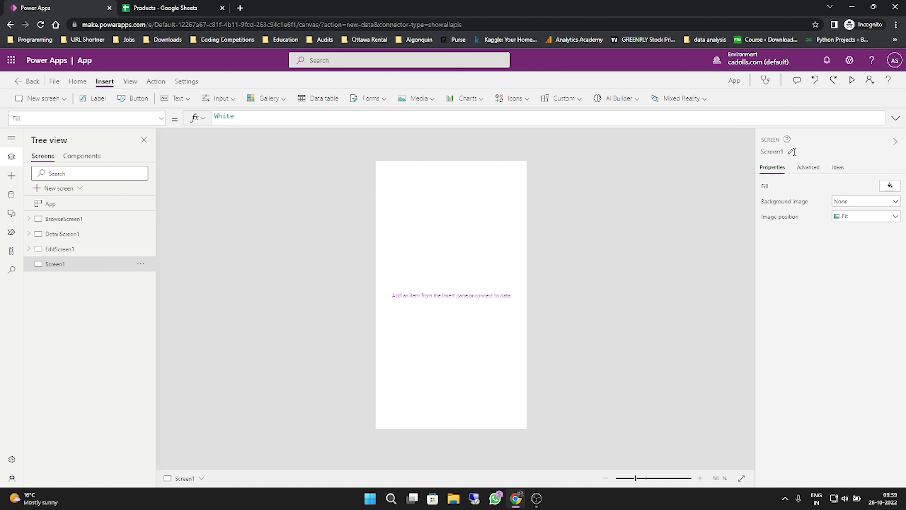
click(791, 152)
text(V)
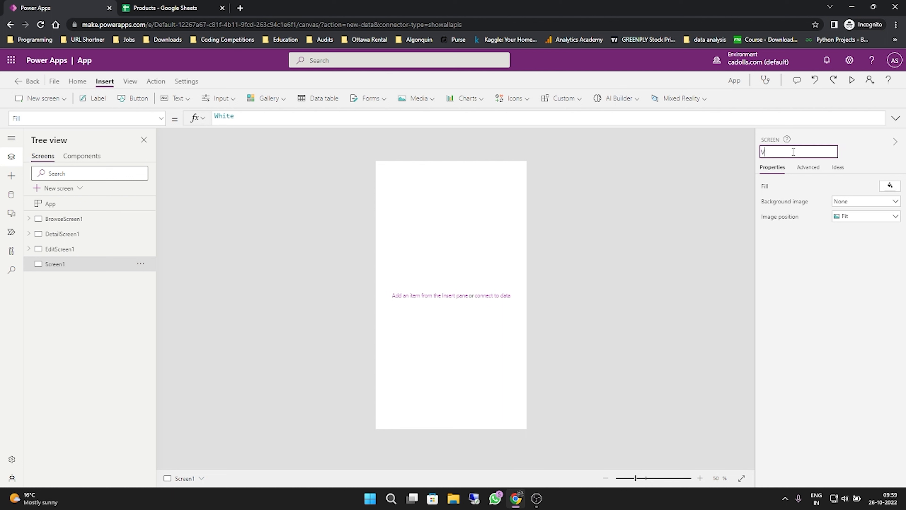
text(ideoScreen)
key(Return)
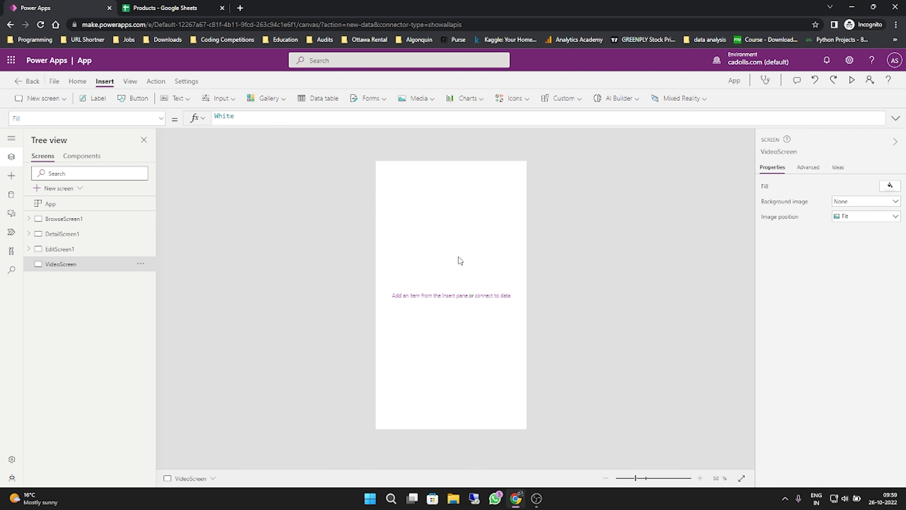
- Insert a Video media control on VideoScreen
click(414, 99)
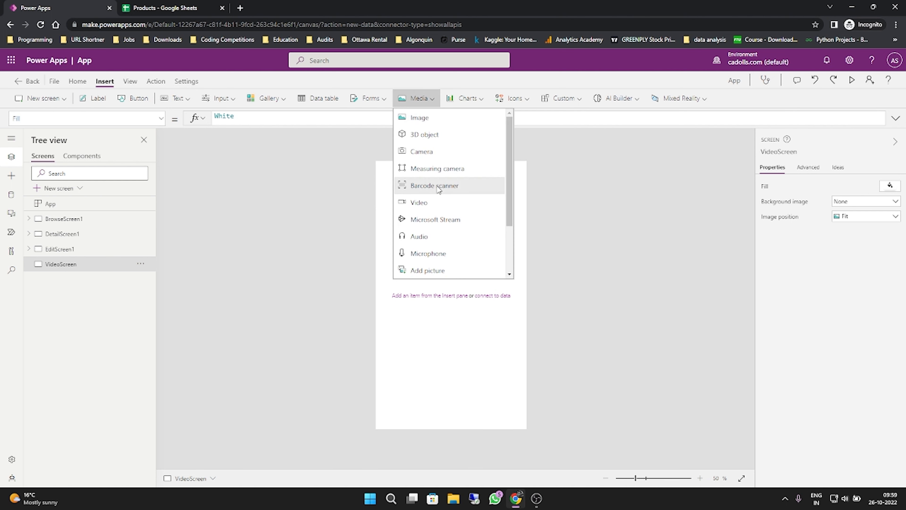
click(434, 200)
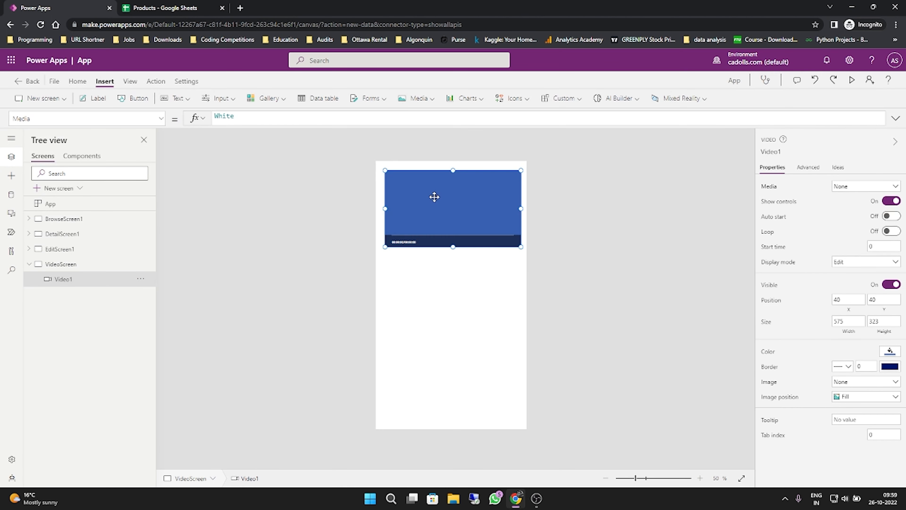
- Reposition and enlarge the video control to span nearly the full screen width, about 627 by 349 at X 6, Y 285
drag(452, 209, 448, 268)
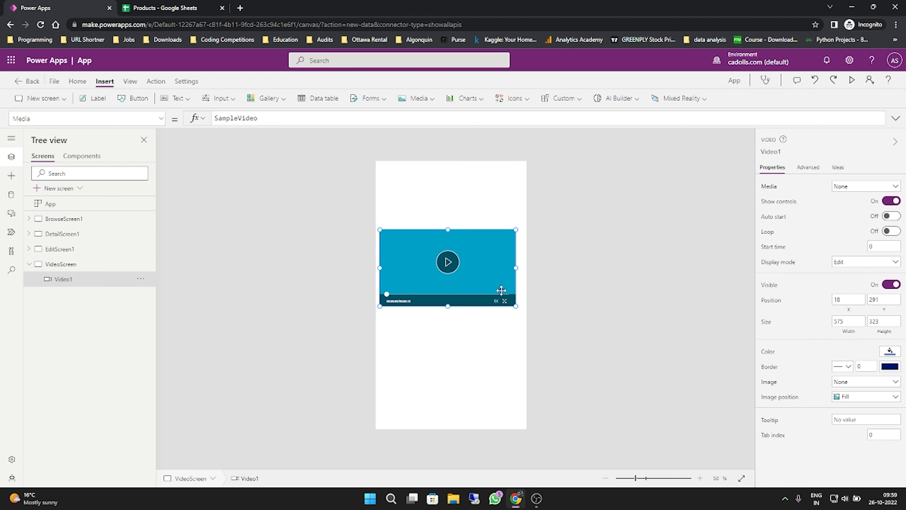
drag(516, 306, 525, 311)
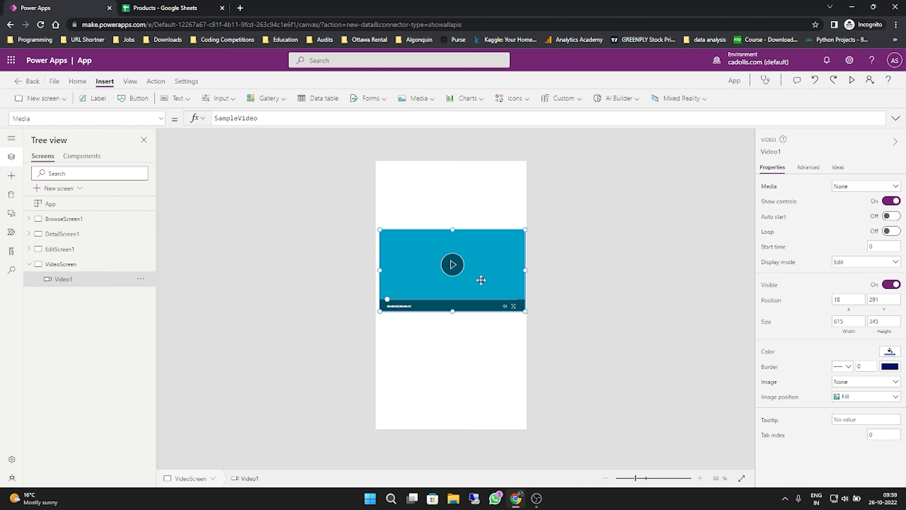
drag(480, 280, 477, 279)
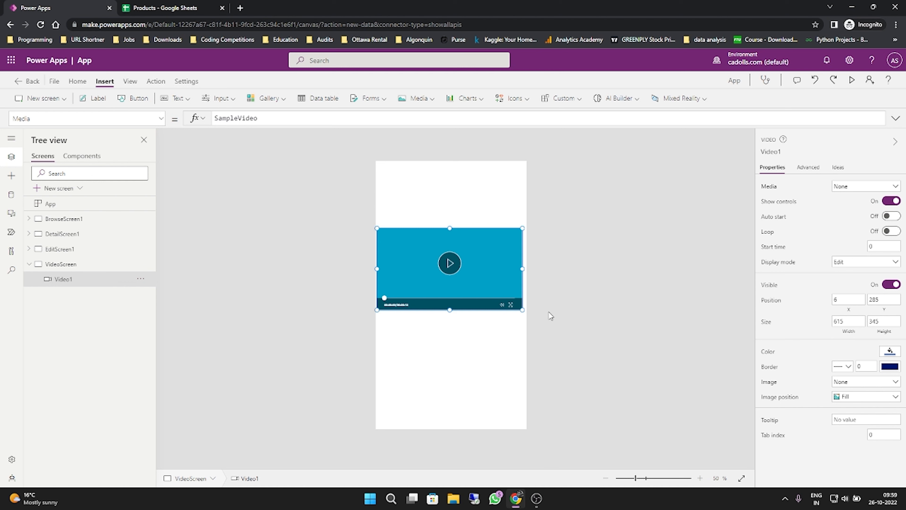
drag(522, 309, 525, 310)
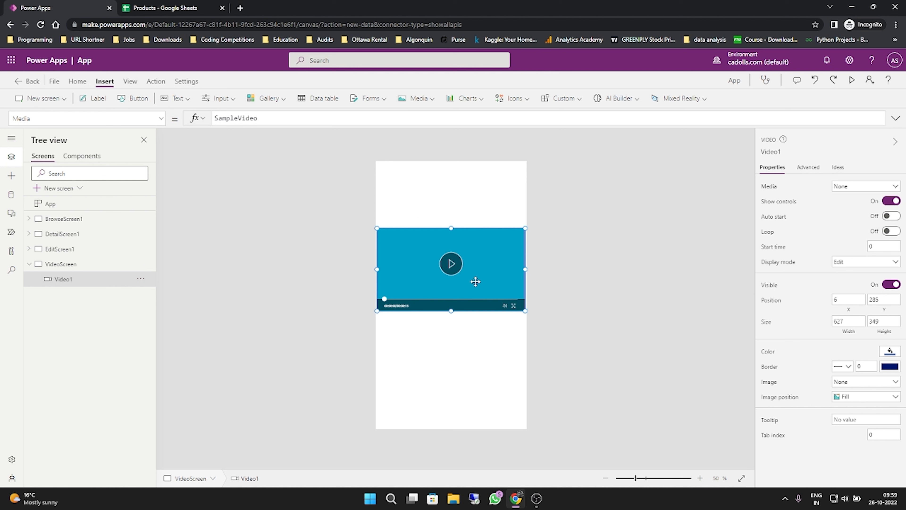
- Open youtube.com in a new browser tab, copy the URL of the "4 Hours of Music For Studying" video, and return to Power Apps
click(244, 11)
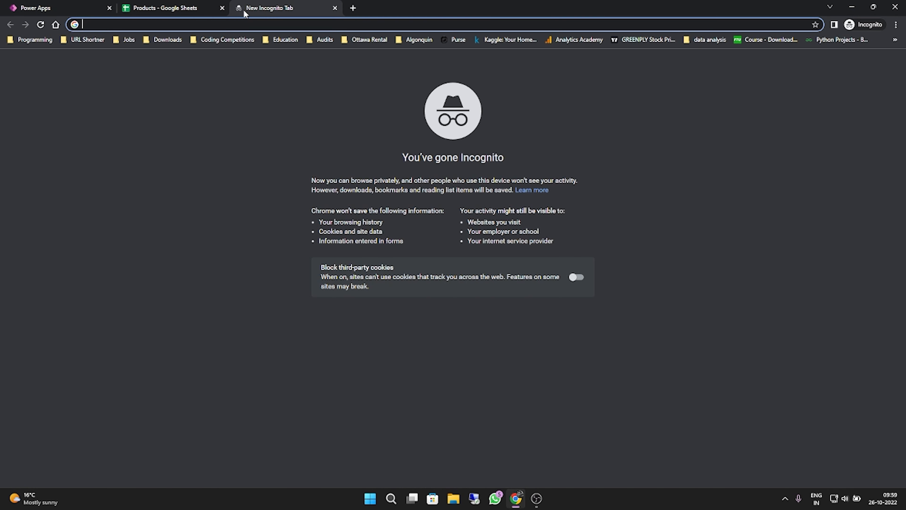
text(youtube.com)
key(Return)
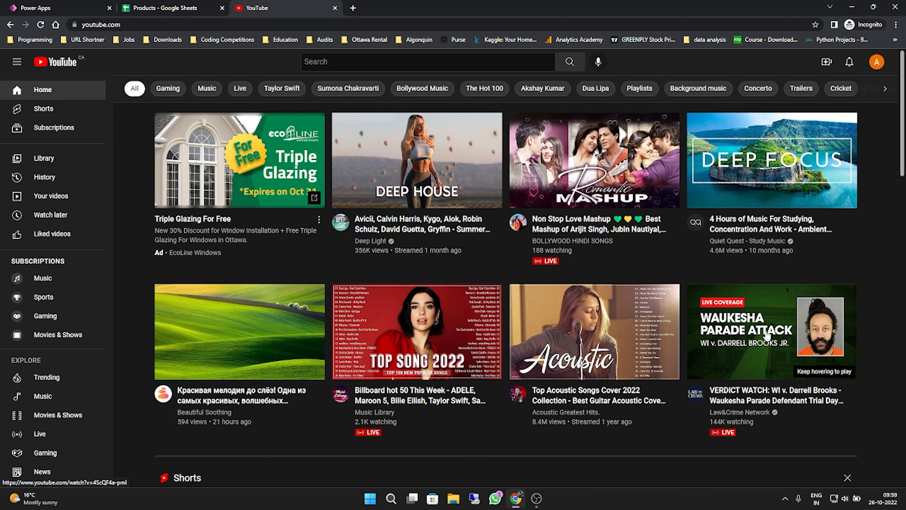
click(775, 151)
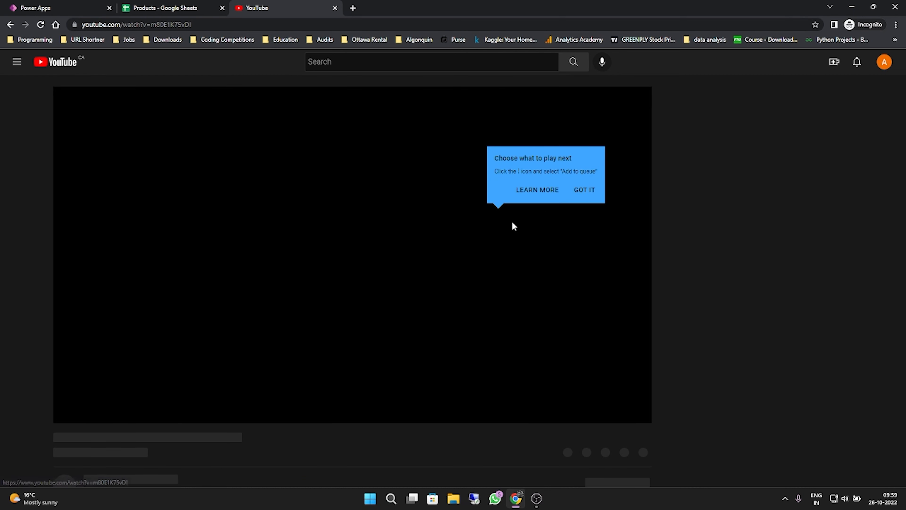
key(ctrl+l)
key(ctrl+c)
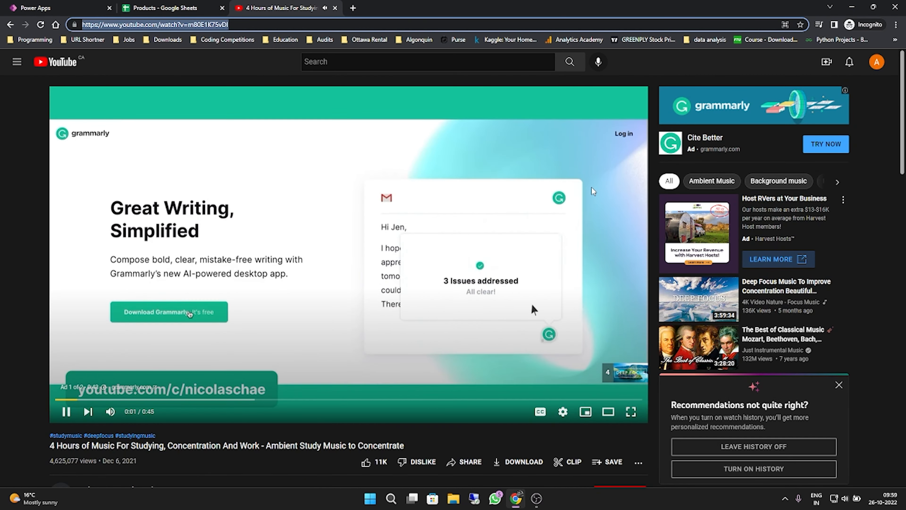
key(ctrl+w)
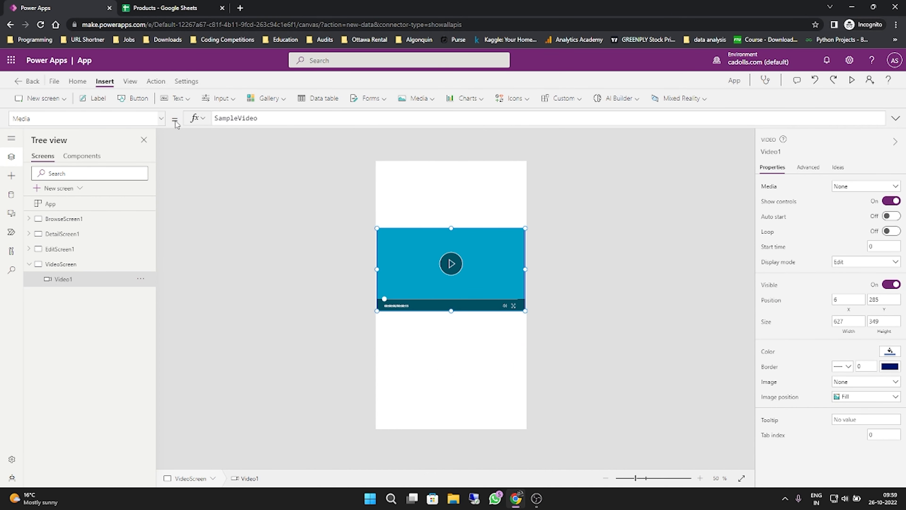
key(ctrl+a)
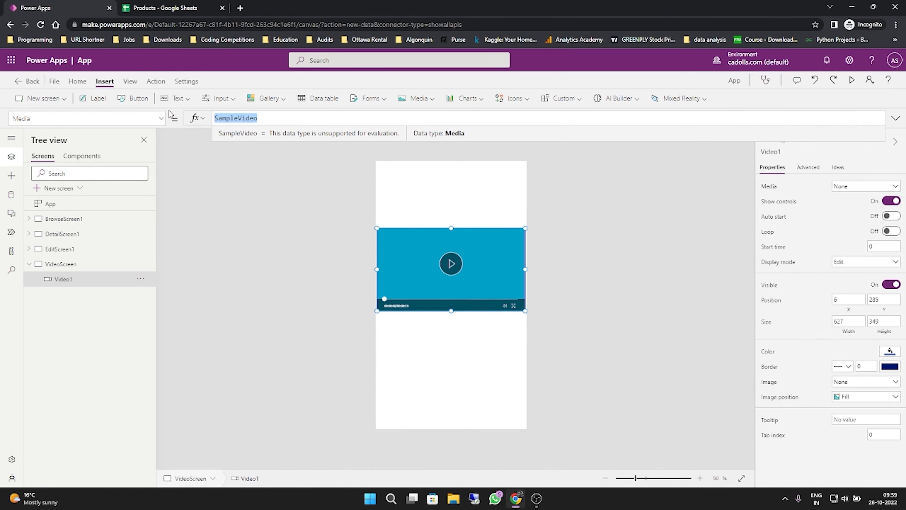
key(BackSpace)
text(")
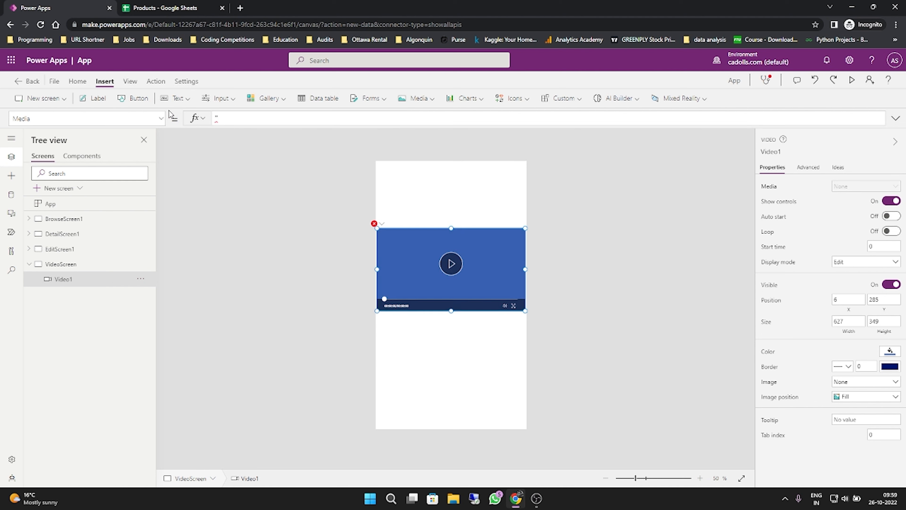
key(ctrl+v)
text(")
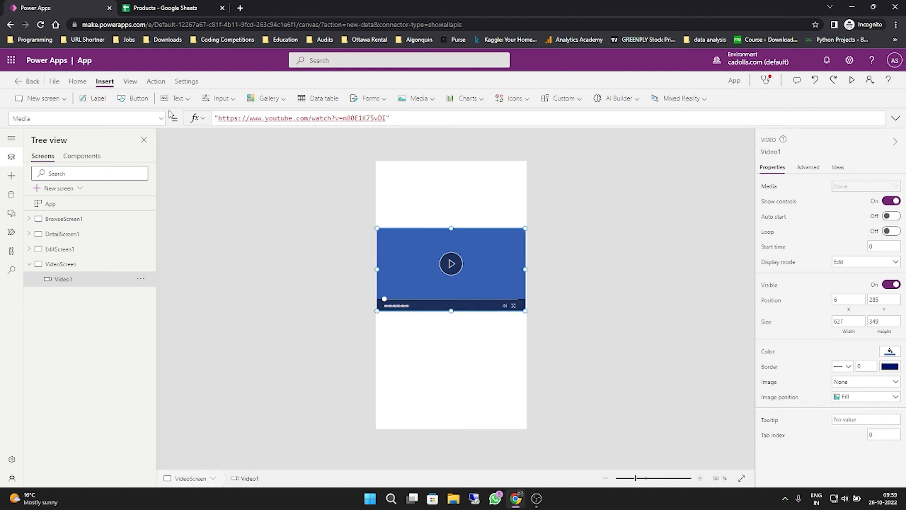
click(628, 239)
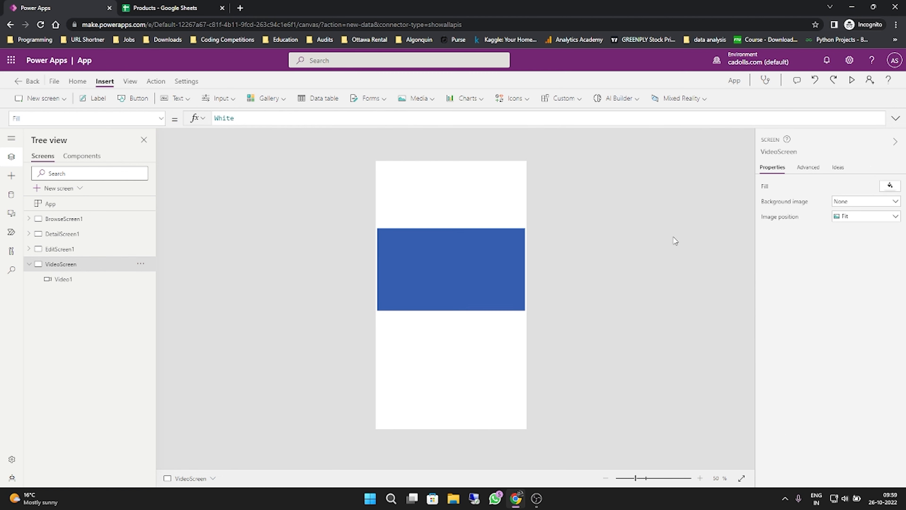
- Preview VideoScreen, play and pause the embedded YouTube video, and exit the preview
click(852, 78)
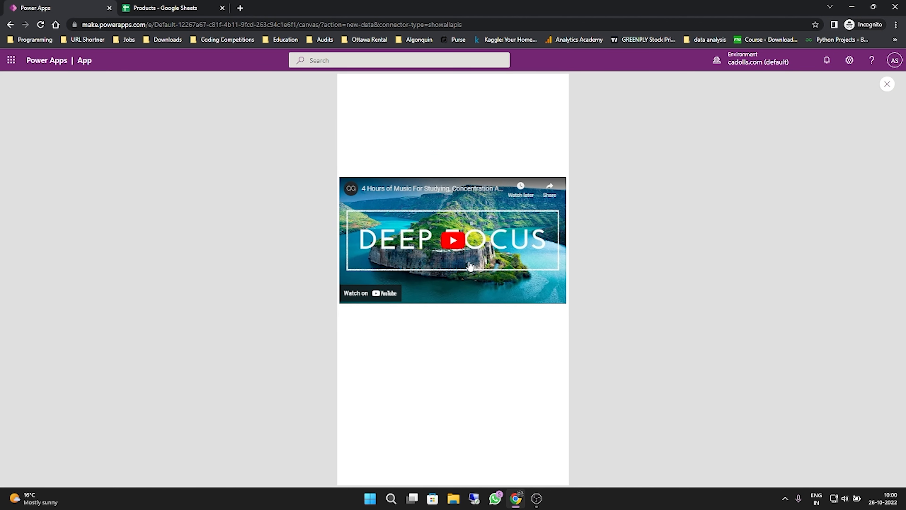
click(449, 252)
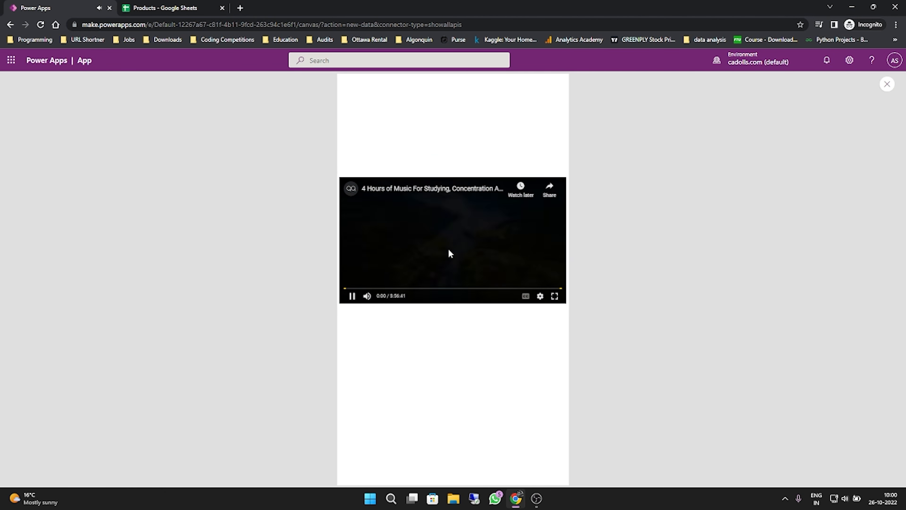
click(449, 249)
click(887, 83)
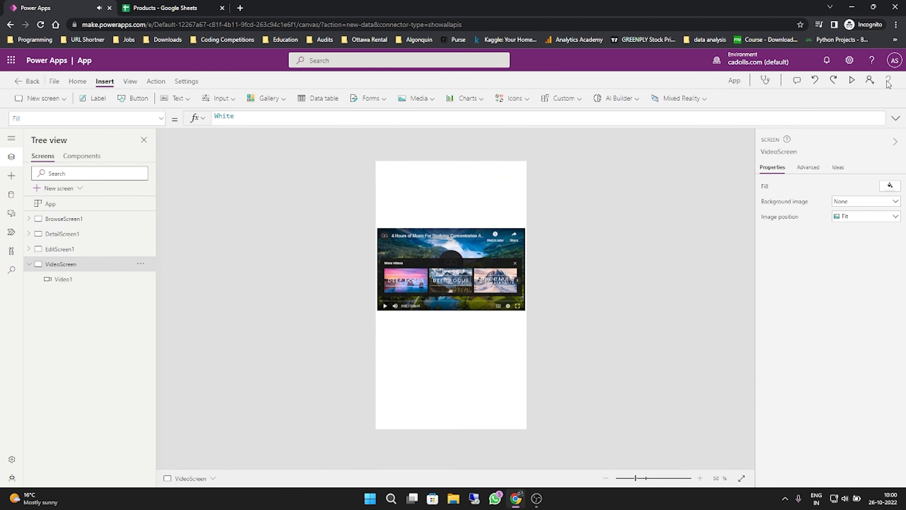
- Turn the video control's Show controls option off and back on
click(474, 250)
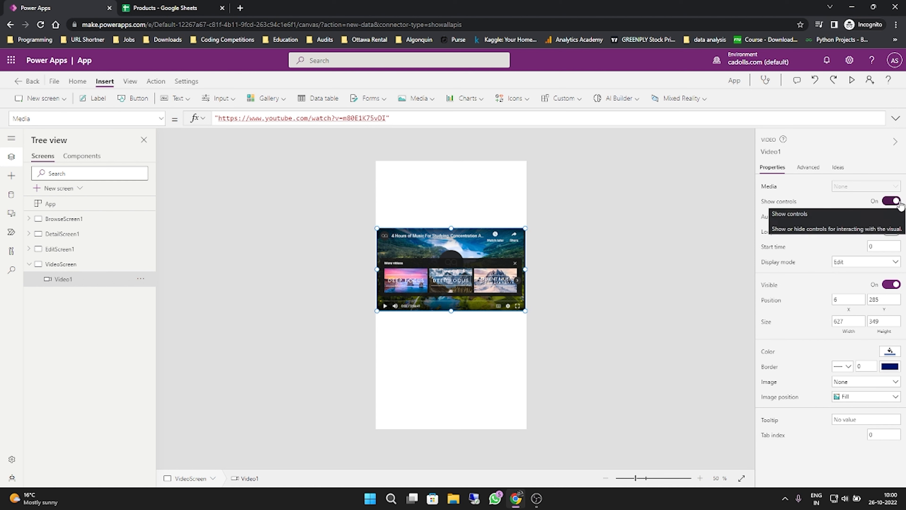
click(891, 201)
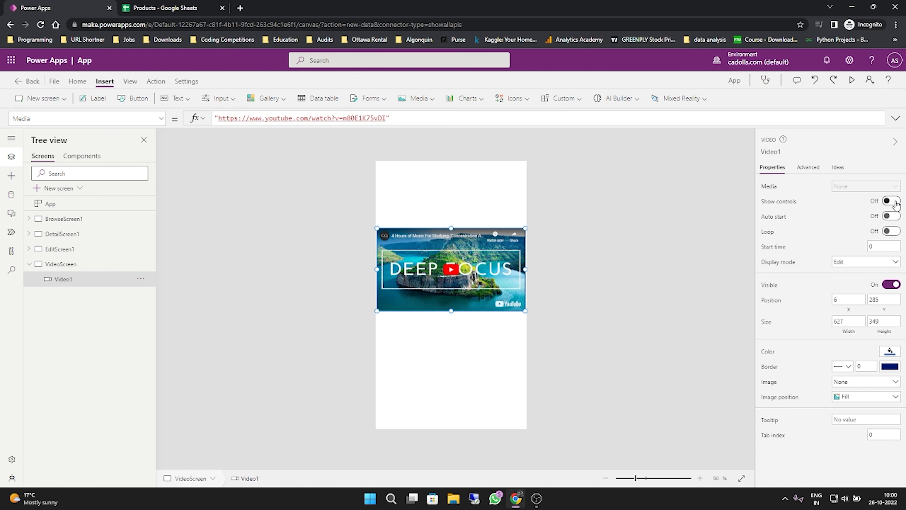
click(896, 202)
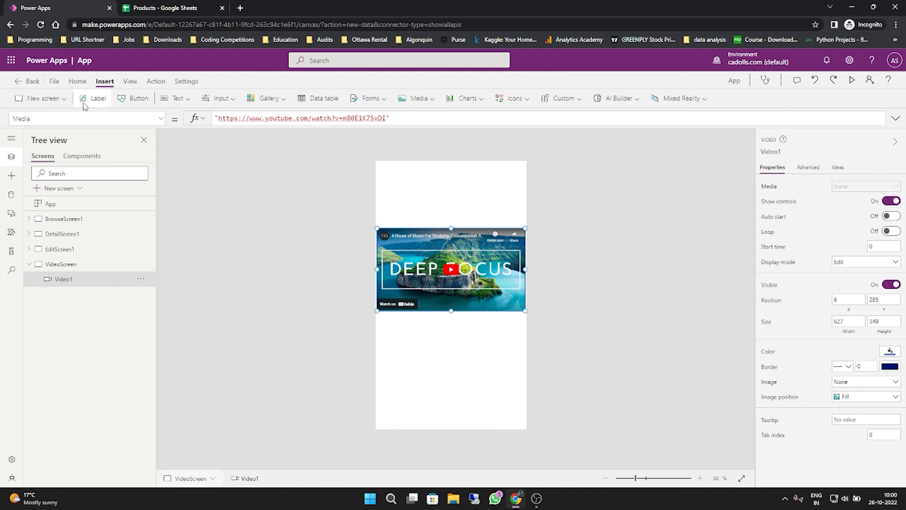
- Insert a label above the video and set its text to "Video Screen"
click(97, 98)
double_click(424, 184)
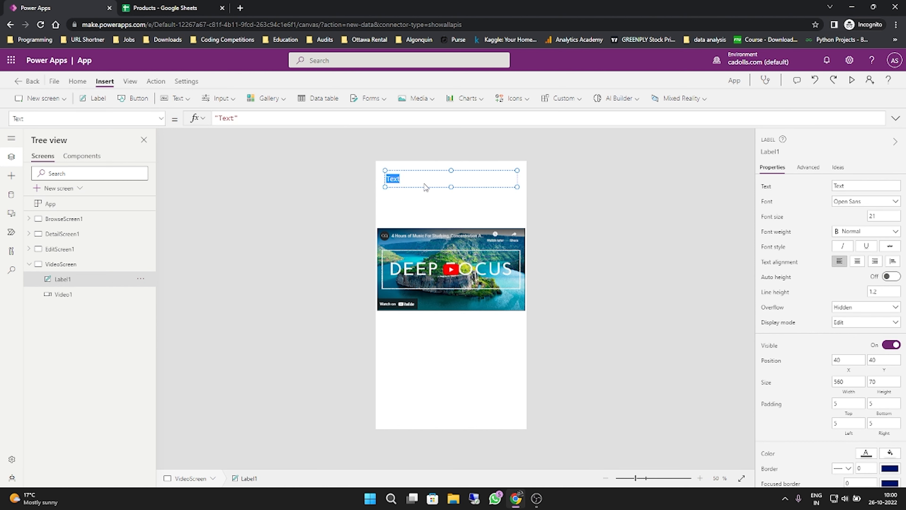
click(893, 187)
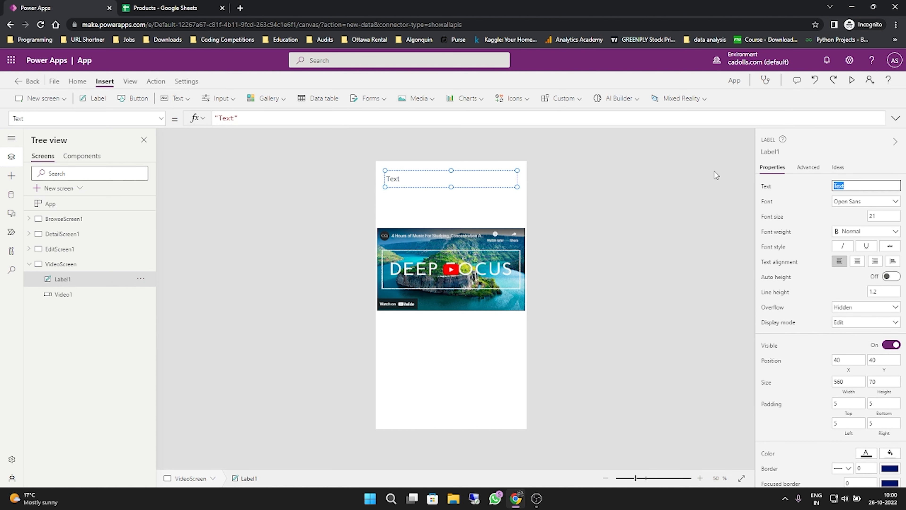
text(Video Screen)
- Format the "Video Screen" label with font size 35, center alignment and Semibold weight, and move the video up beneath it to about Y 193
click(872, 216)
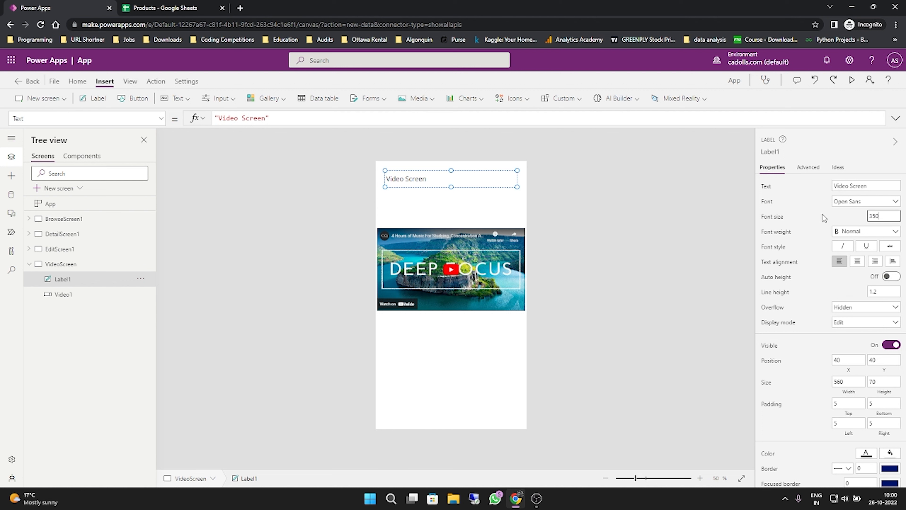
text(350)
key(Return)
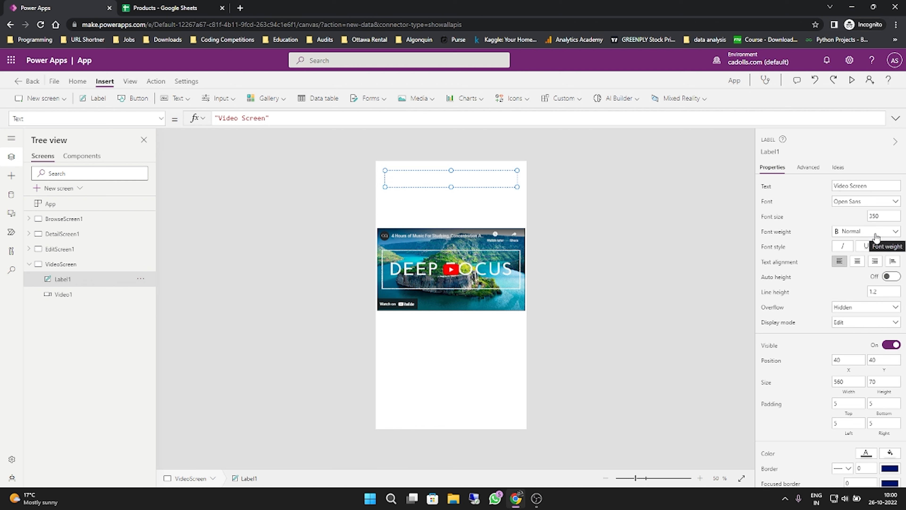
click(860, 268)
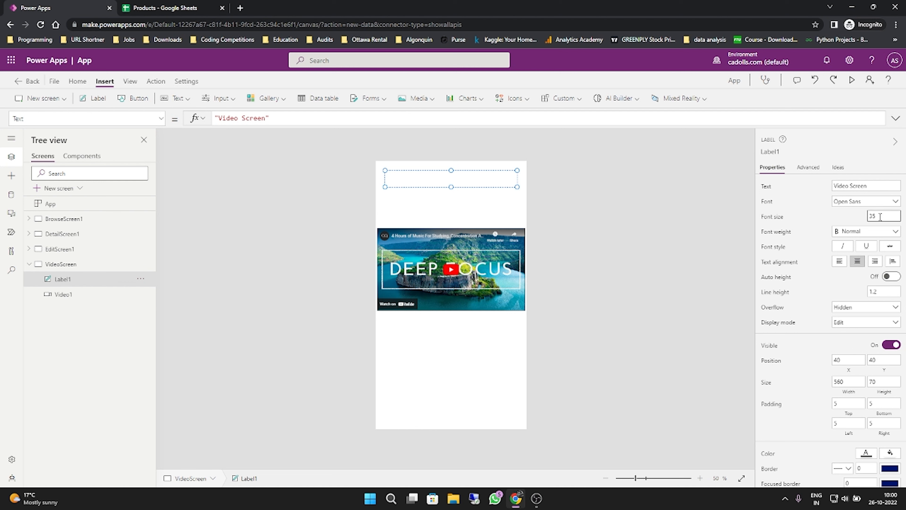
click(860, 230)
click(857, 256)
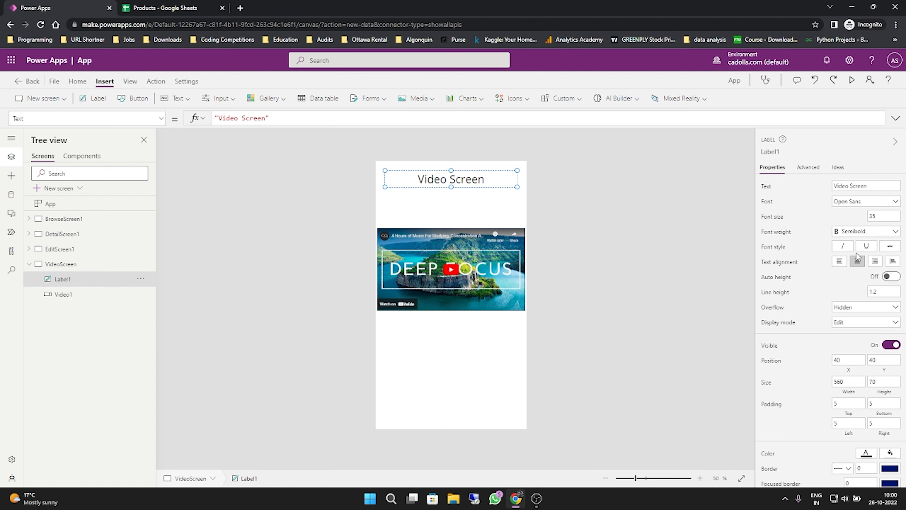
click(667, 253)
drag(460, 251, 460, 226)
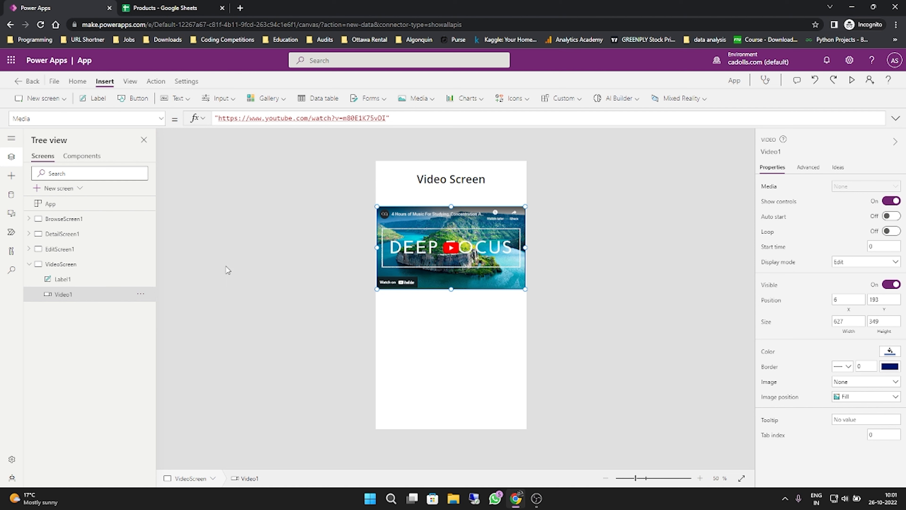
click(79, 268)
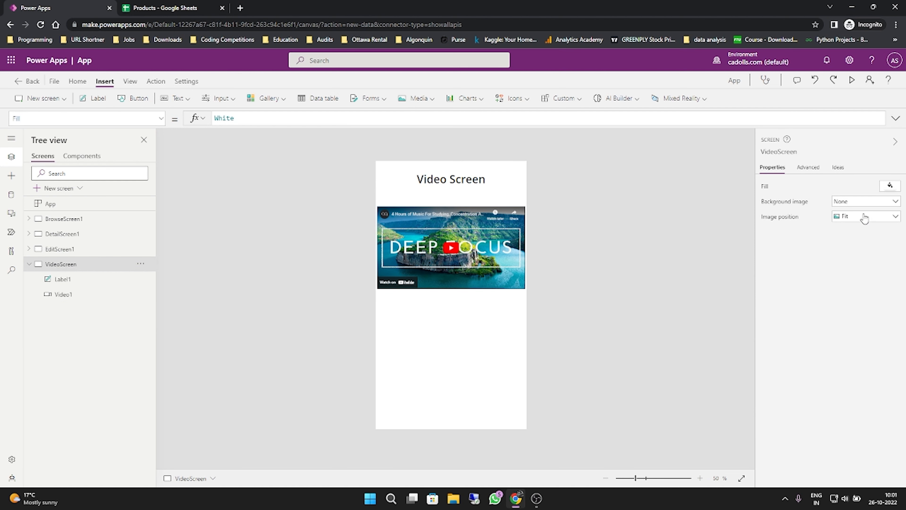
click(847, 209)
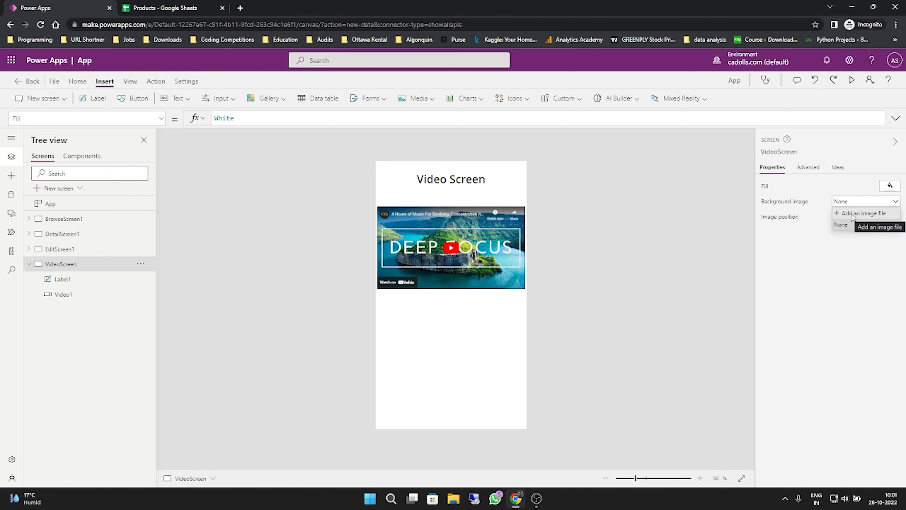
click(852, 214)
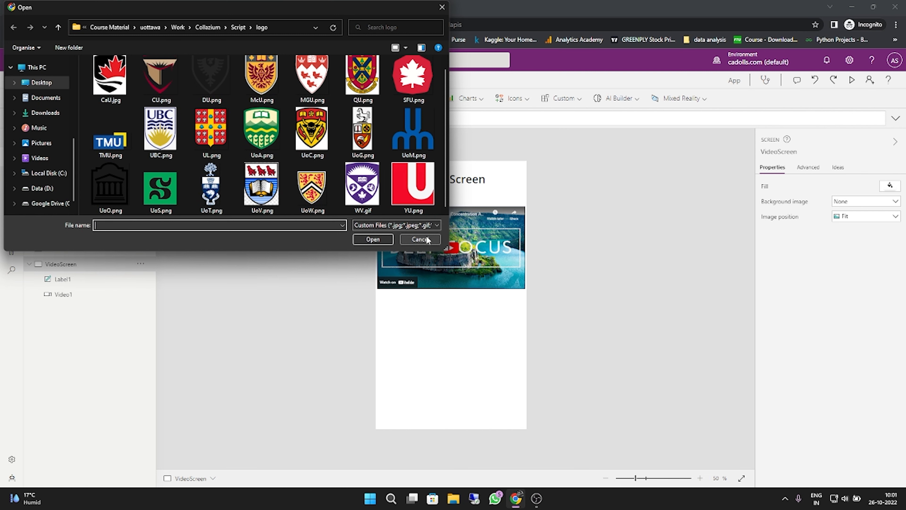
click(419, 239)
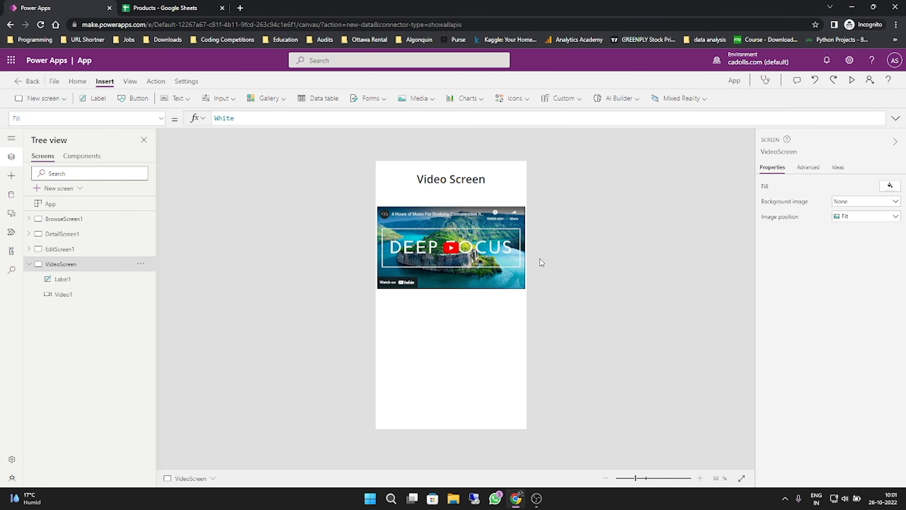
- Set the UoT.png image file from the logo folder as the background image of VideoScreen
click(851, 207)
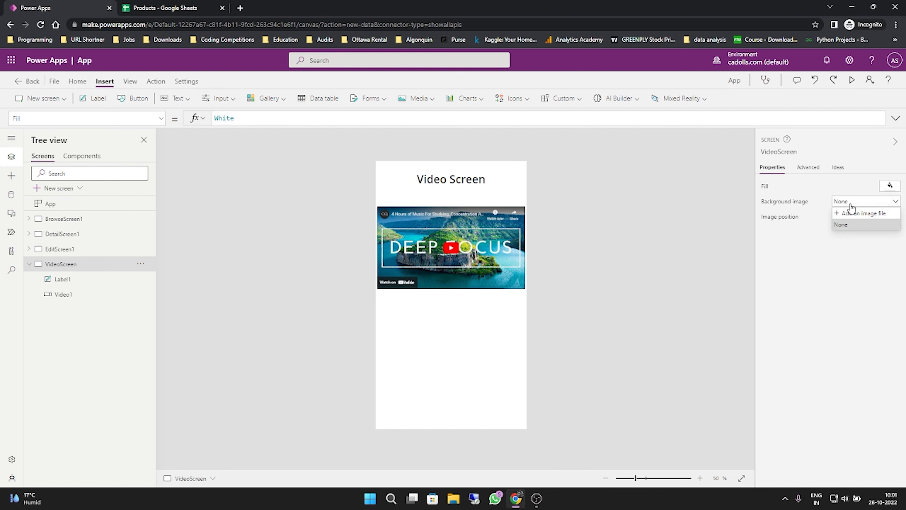
click(859, 213)
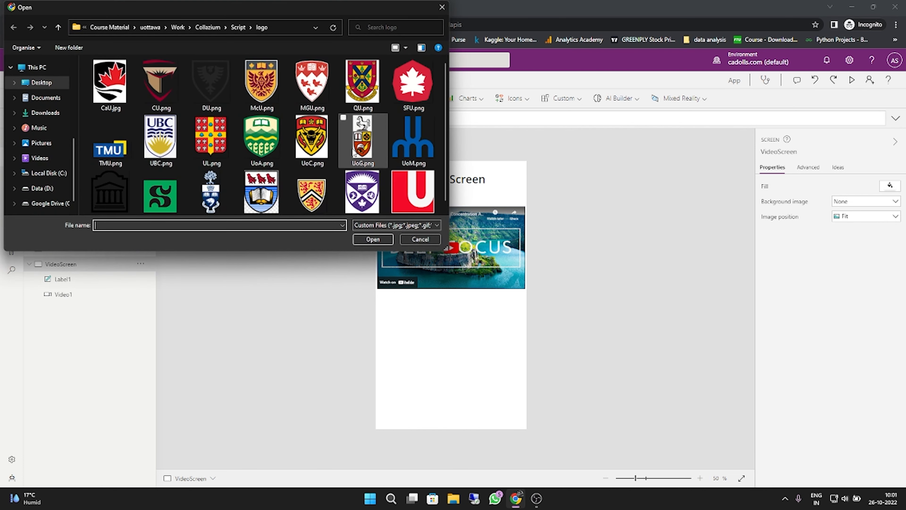
scroll(357, 150, down, 1)
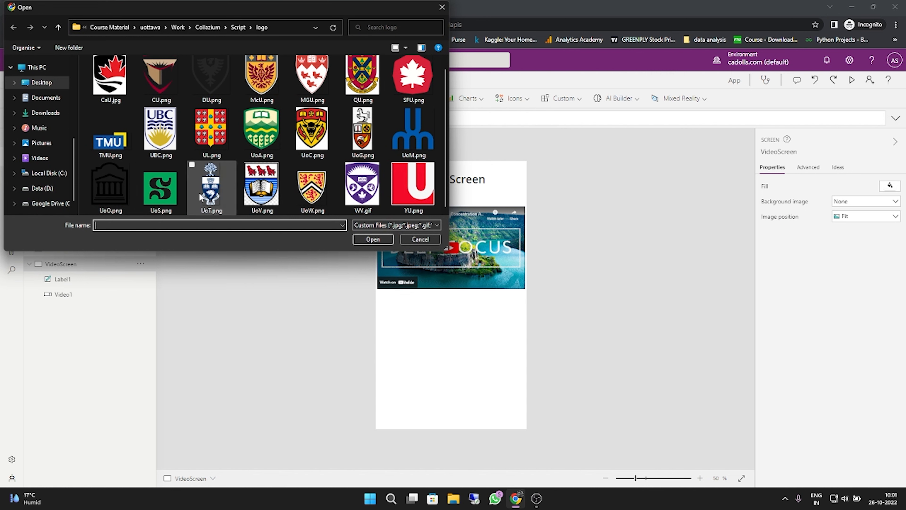
click(214, 200)
click(373, 239)
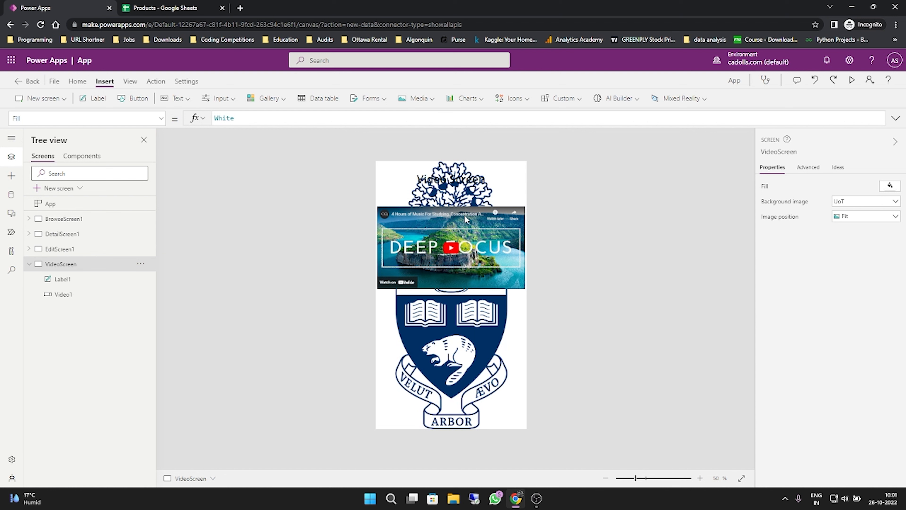
- Try the Center, Fill and Stretch image positions for the VideoScreen background, then return it to Fit
click(862, 215)
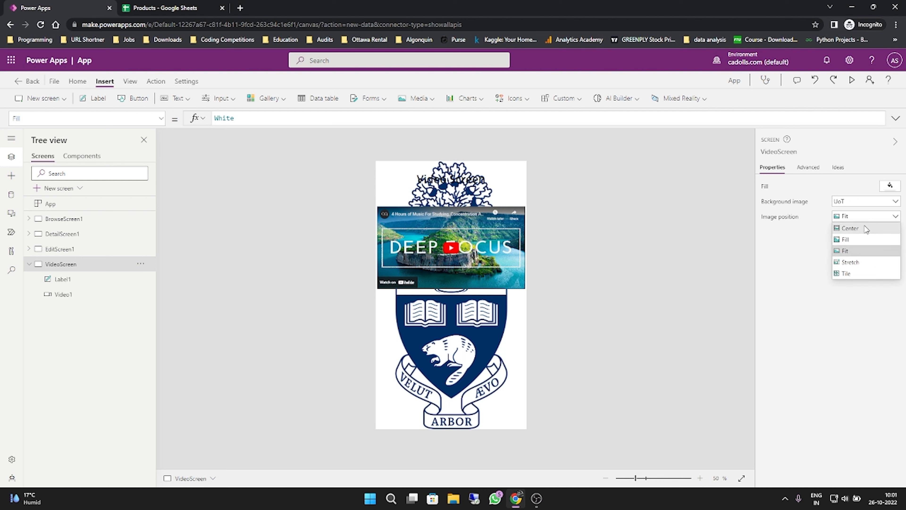
click(866, 229)
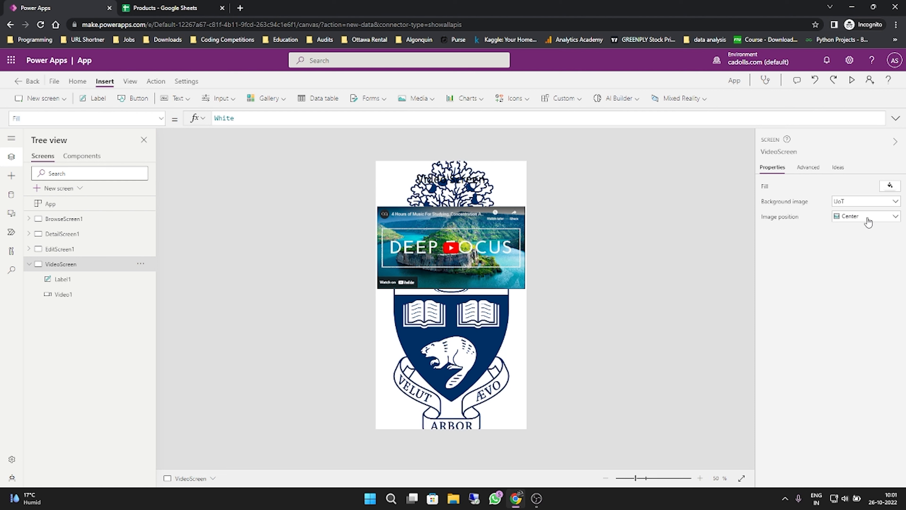
click(871, 217)
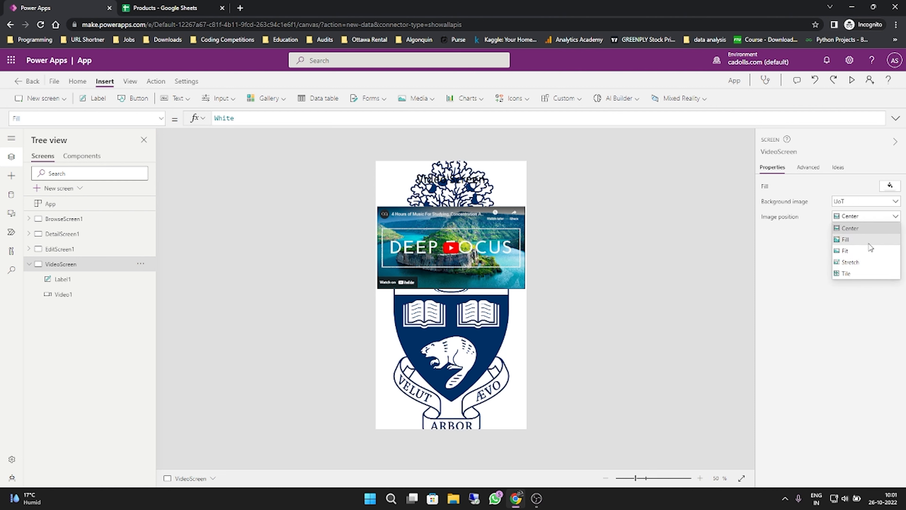
click(856, 239)
click(863, 218)
click(862, 260)
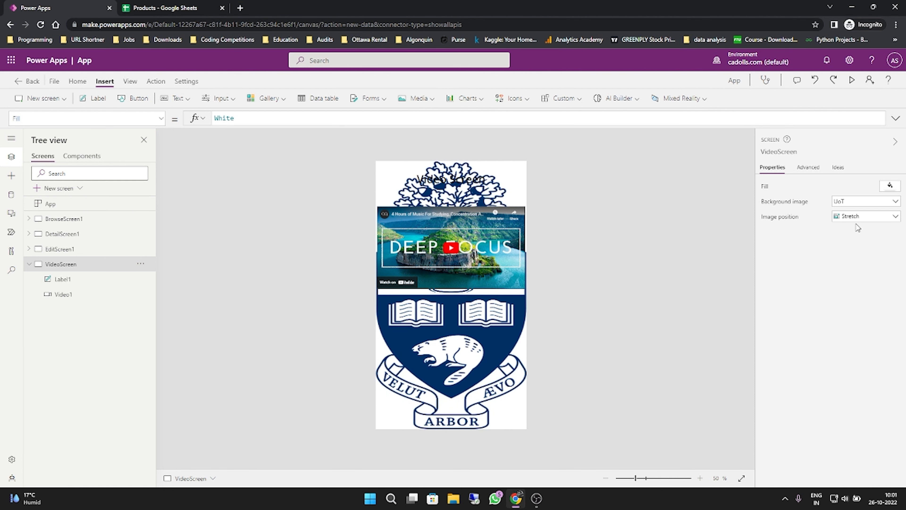
click(858, 217)
click(856, 250)
- Try white, dark orange and green text colors on the "Video Screen" label, settling on the dark red theme color
click(441, 177)
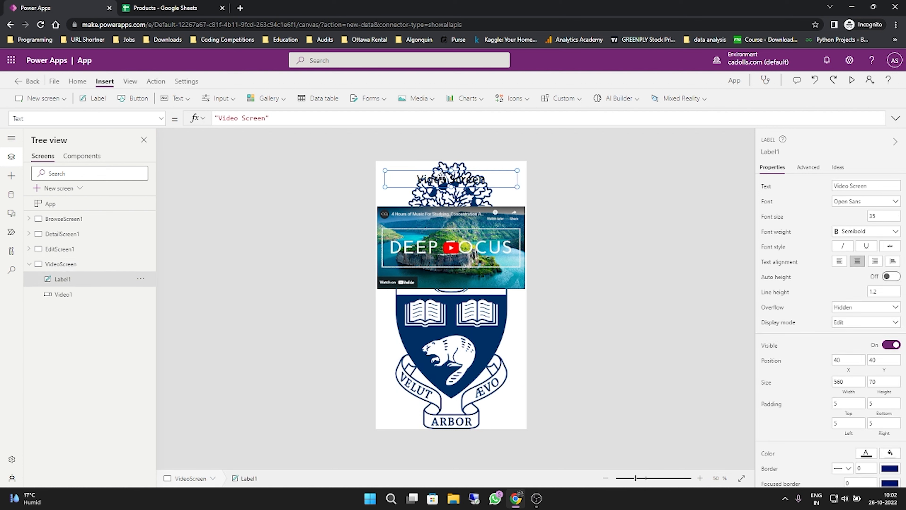
scroll(879, 373, down, 3)
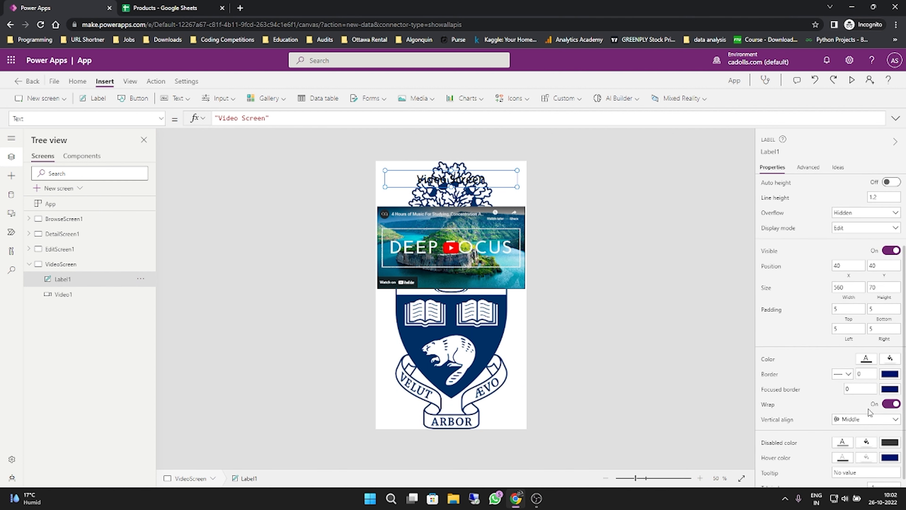
click(867, 358)
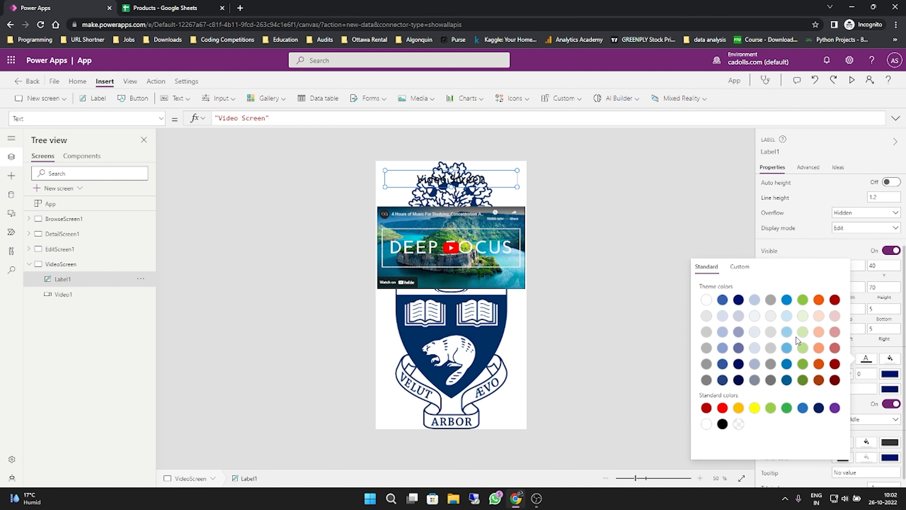
click(707, 302)
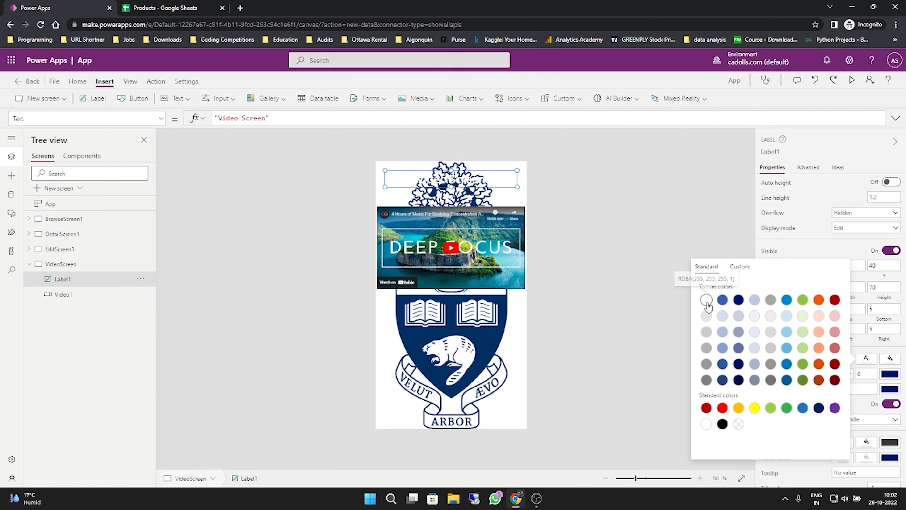
click(819, 381)
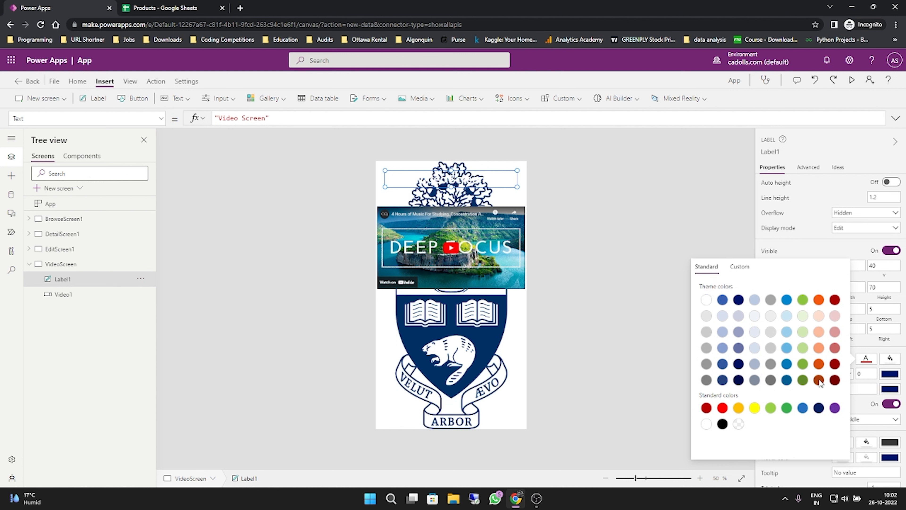
click(802, 380)
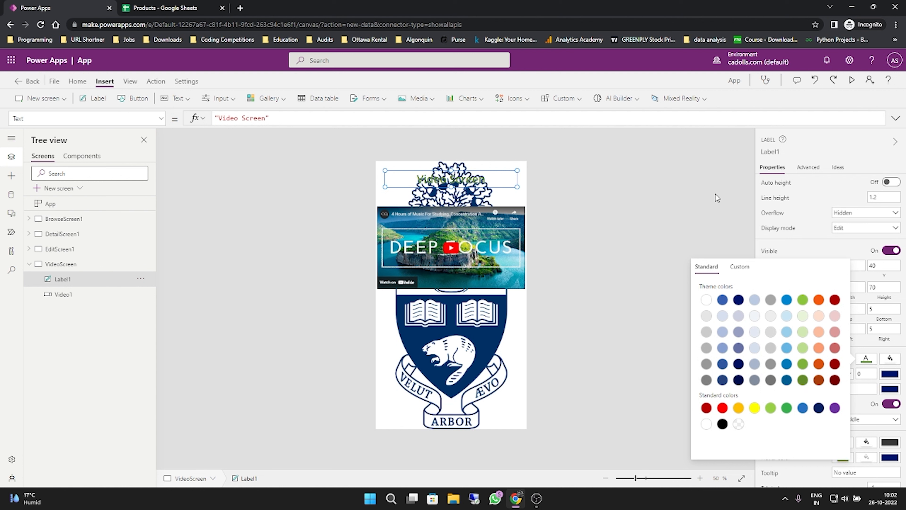
click(834, 301)
- Set the VideoScreen background image to None and move the video up slightly to about Y 181
click(475, 346)
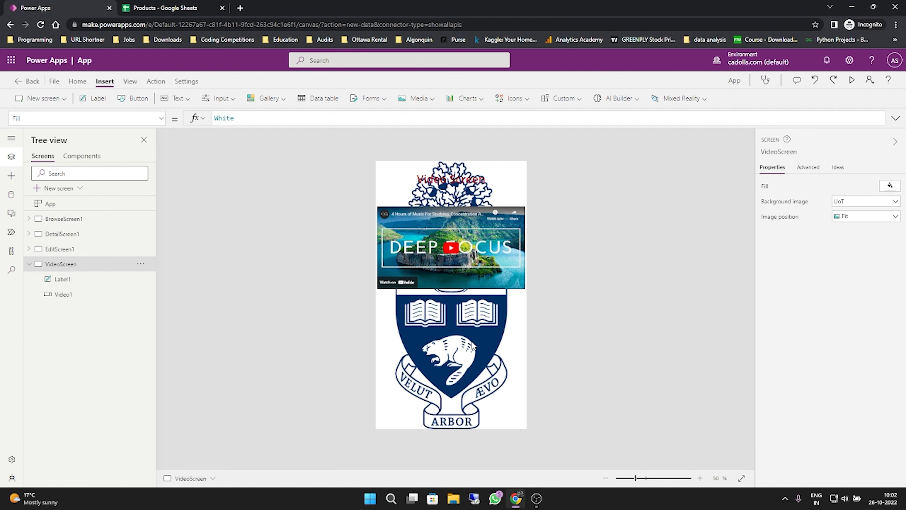
click(895, 201)
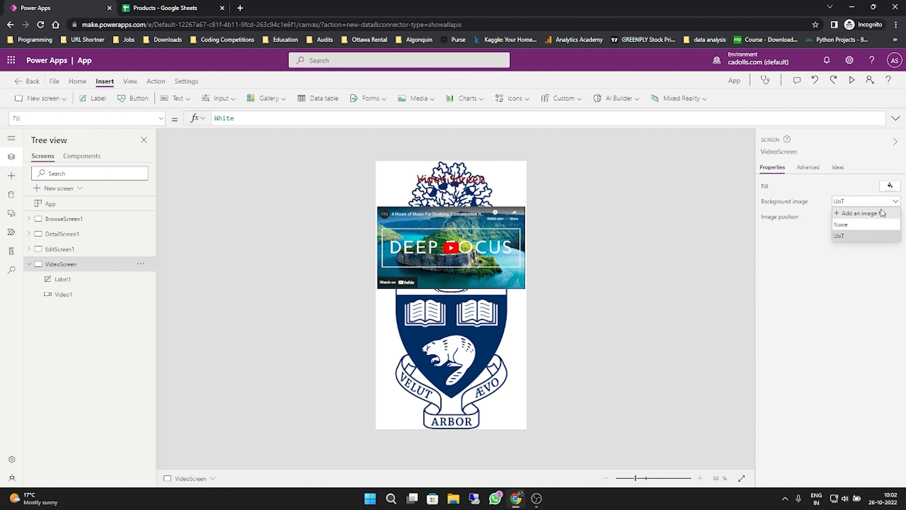
click(864, 226)
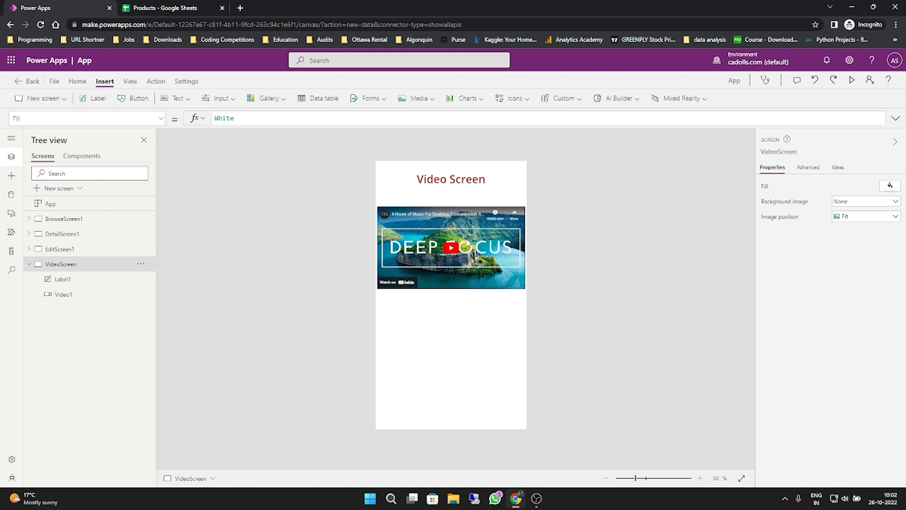
drag(448, 234, 448, 231)
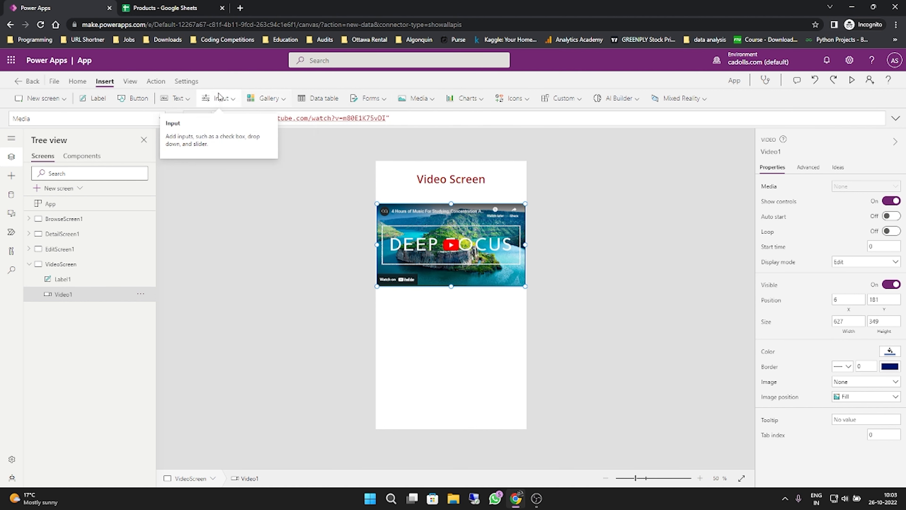
- Insert a Rating control and place it just below the video, at about X 144, Y 560
click(223, 100)
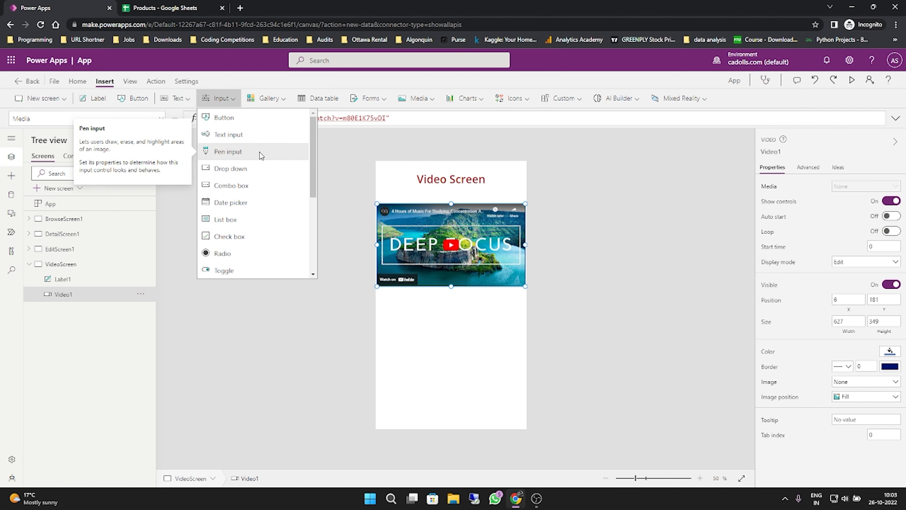
scroll(246, 171, down, 3)
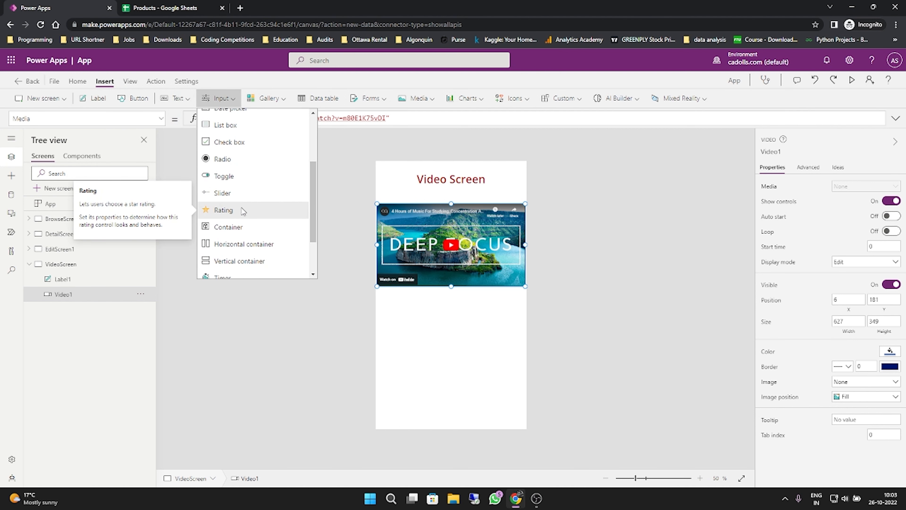
click(242, 209)
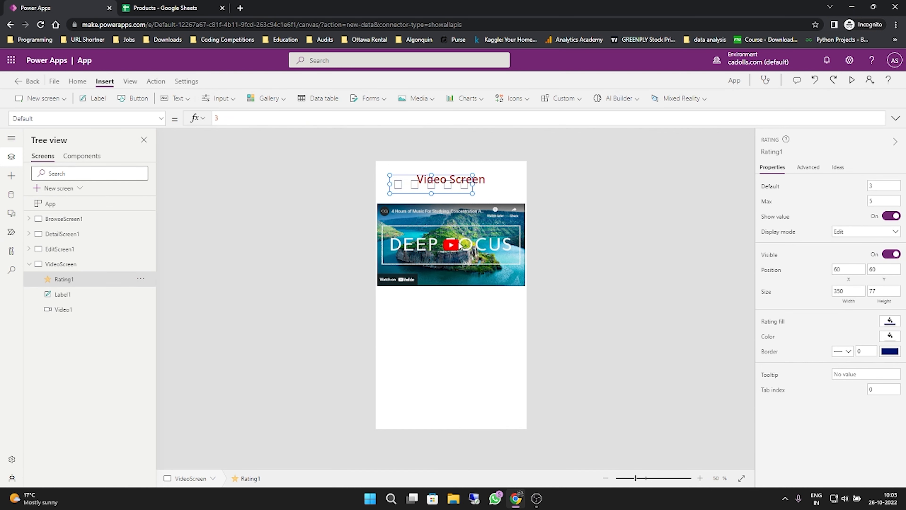
drag(439, 185, 462, 301)
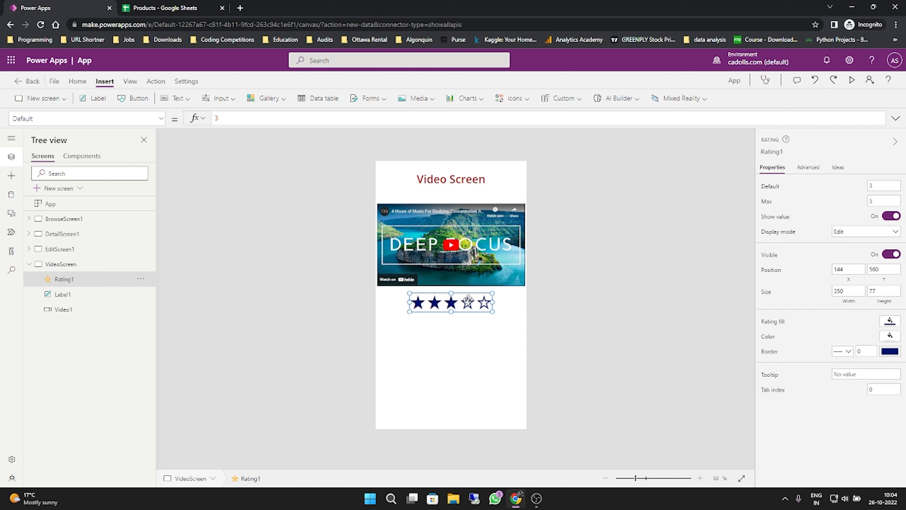
- Try dark red and navy as the star rating's fill color, settling on the bright blue theme color
click(889, 323)
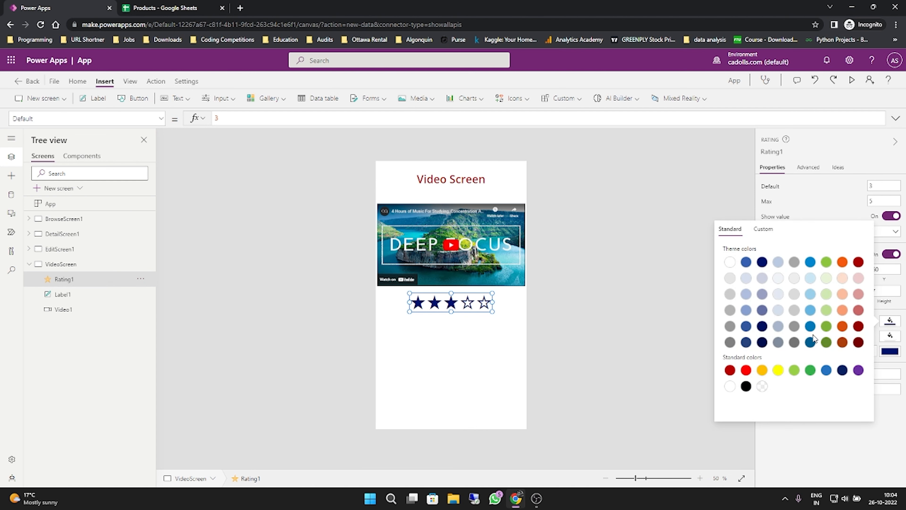
click(858, 326)
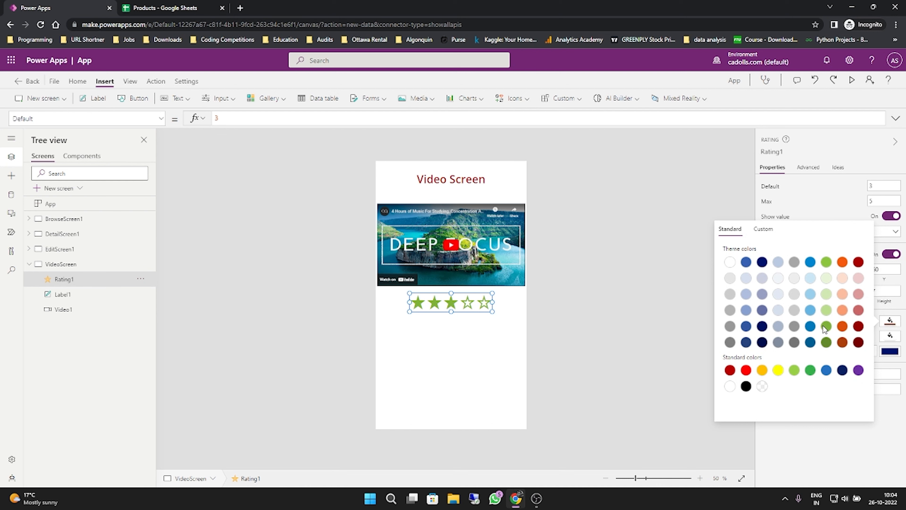
click(761, 325)
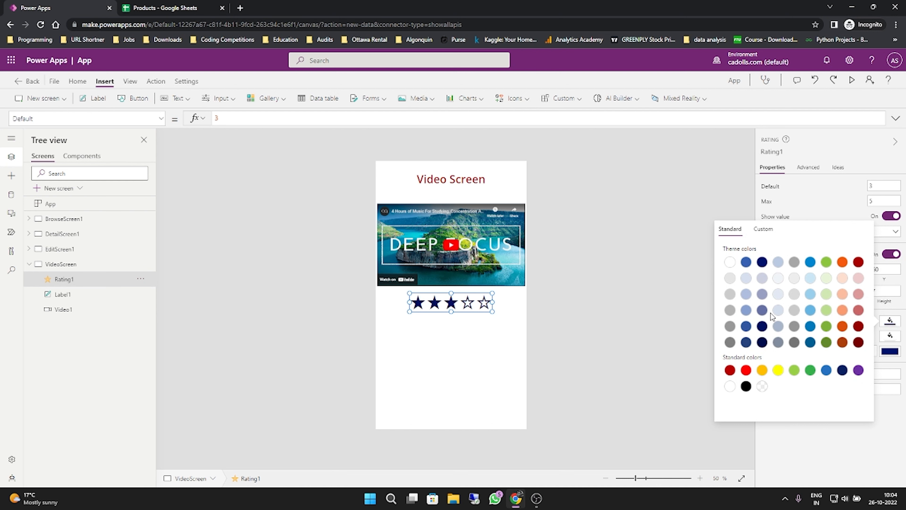
click(810, 262)
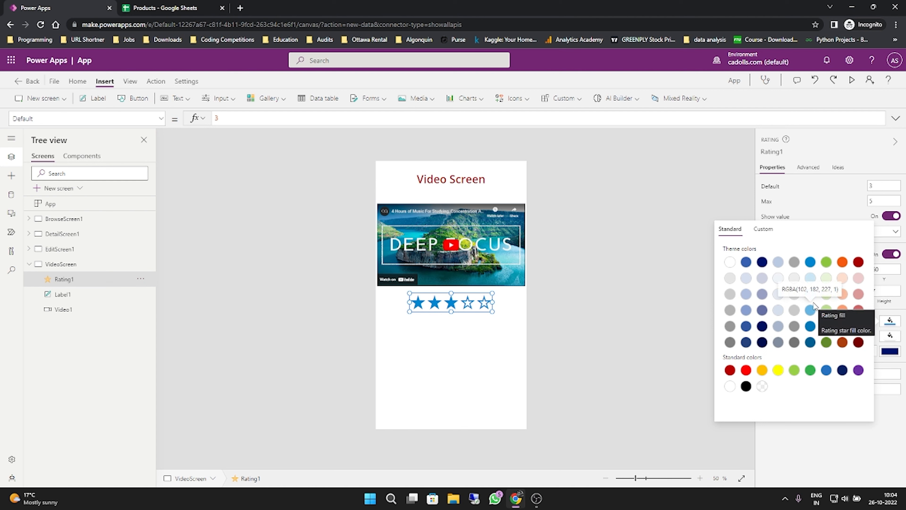
click(817, 203)
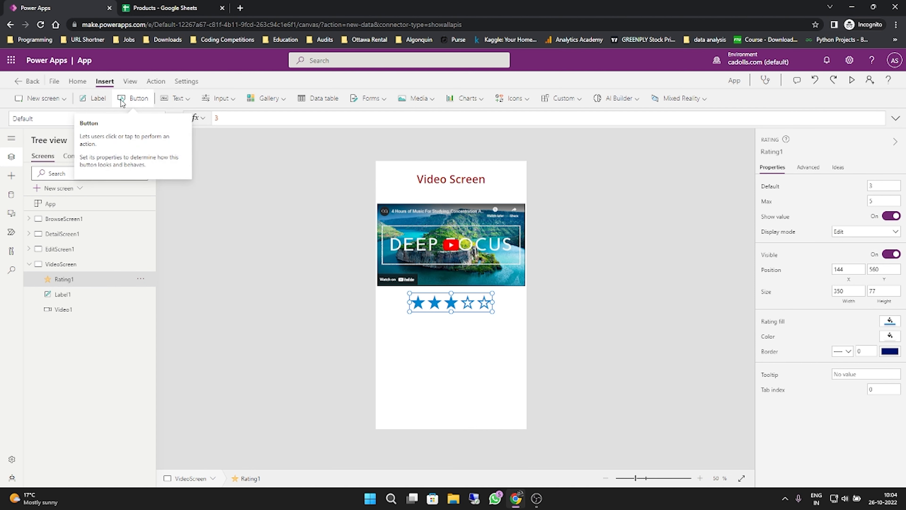
- Insert a Text input control and place it below the star rating, at about X 40, Y 678
click(177, 98)
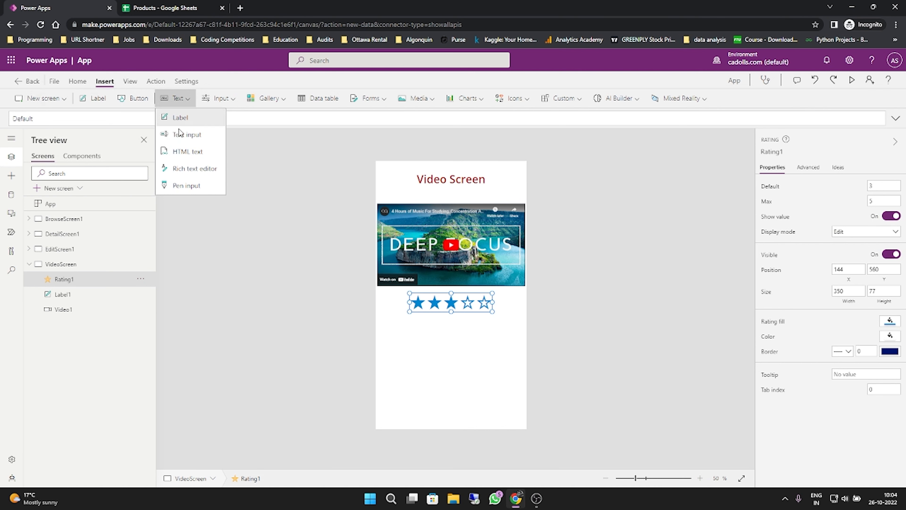
click(181, 135)
drag(419, 182, 413, 329)
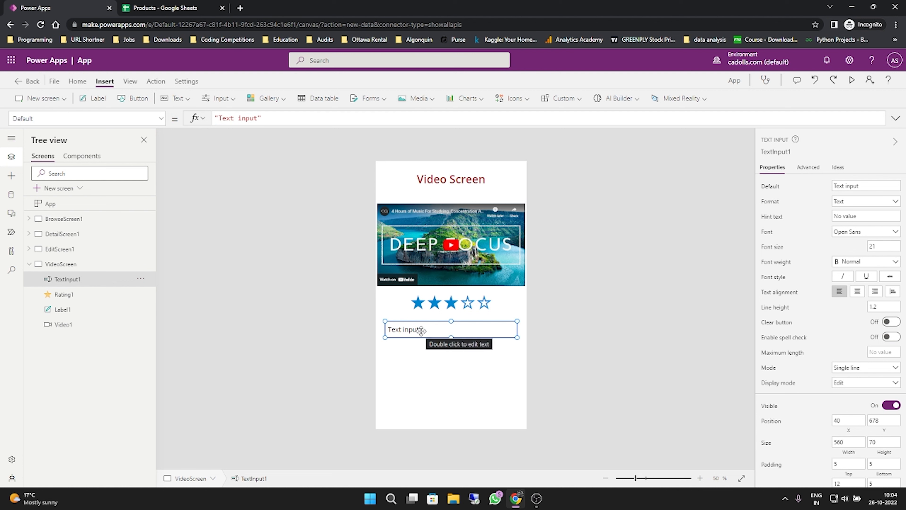
- Clear the text input's Default value and its formula so the field is empty
click(872, 185)
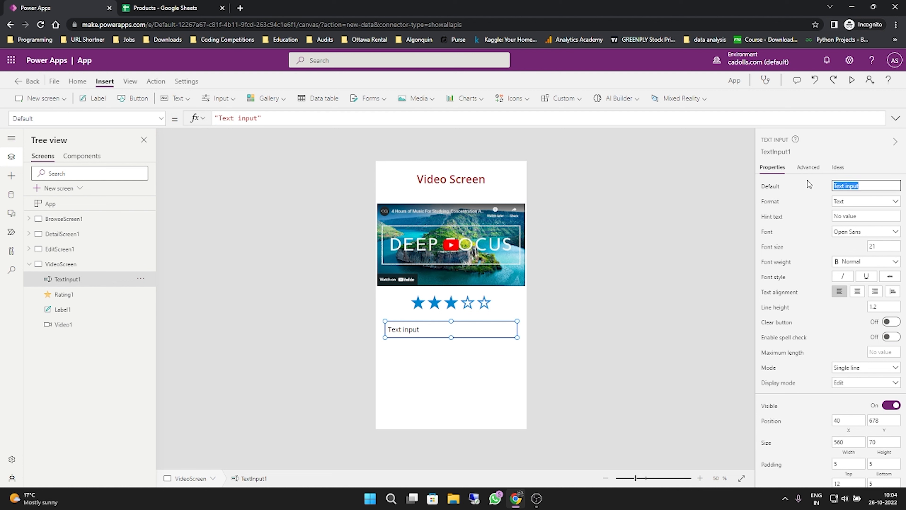
key(BackSpace)
drag(307, 122, 180, 116)
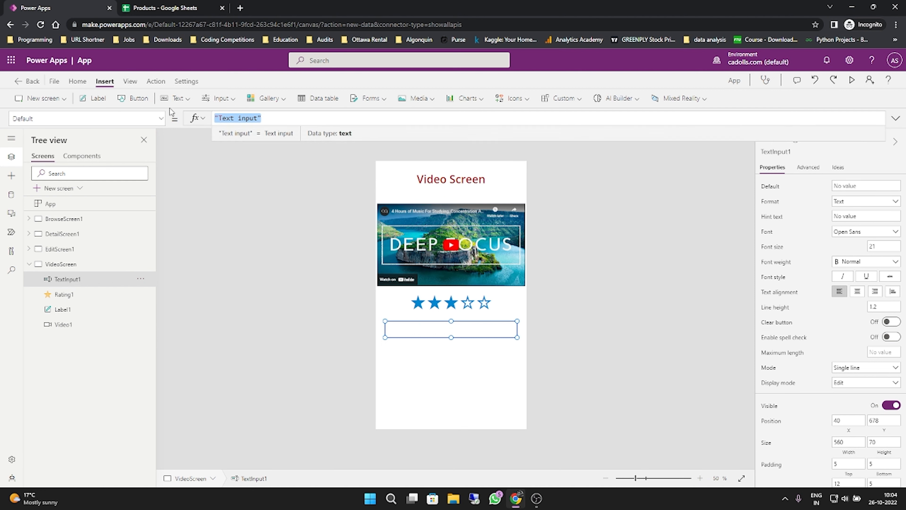
key(BackSpace)
click(148, 112)
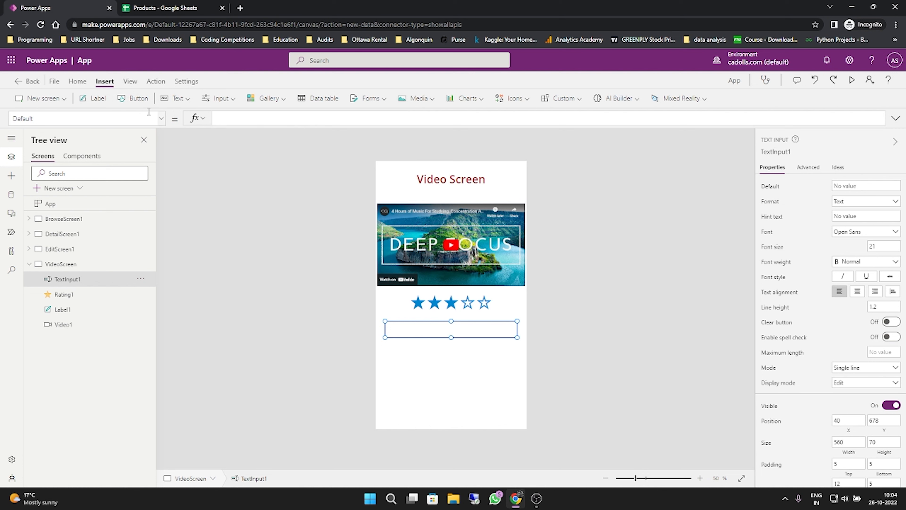
- Start a formula for the text input's HintText property with the condition If(Rating1.Value>3
click(160, 119)
scroll(85, 224, down, 10)
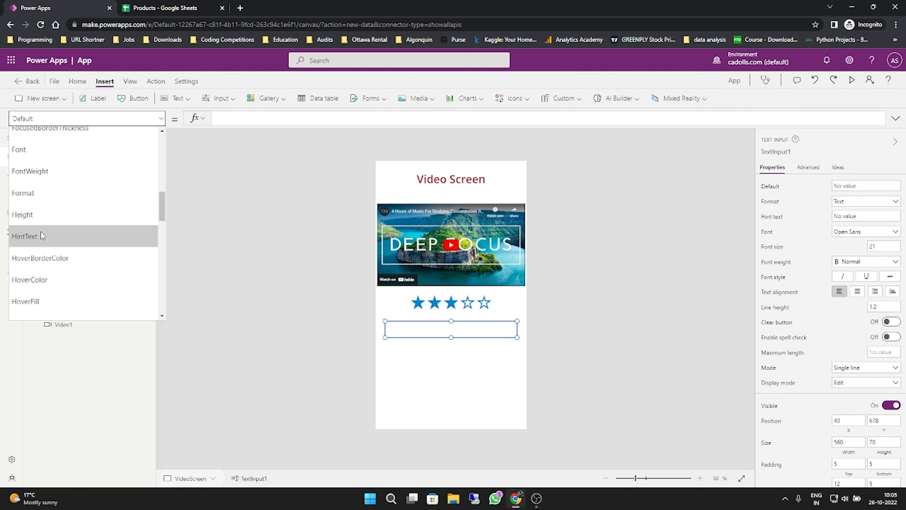
click(41, 236)
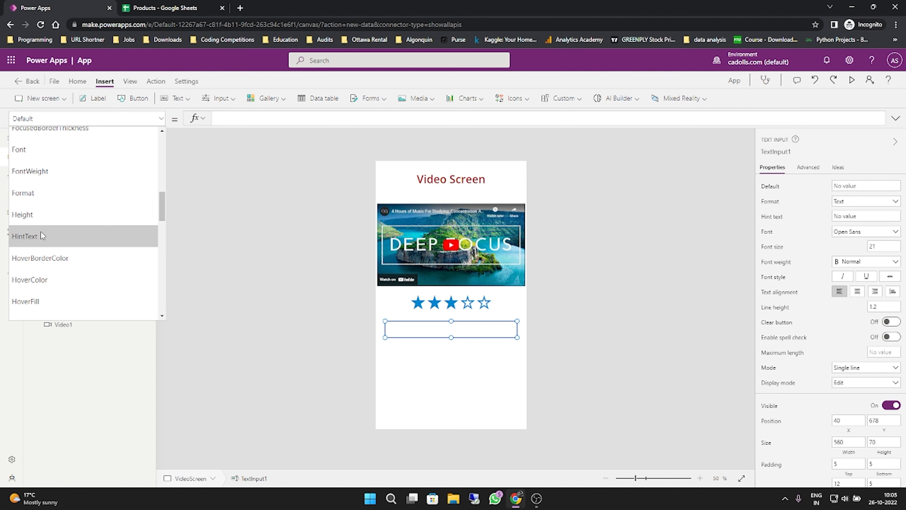
click(247, 118)
drag(248, 117, 191, 114)
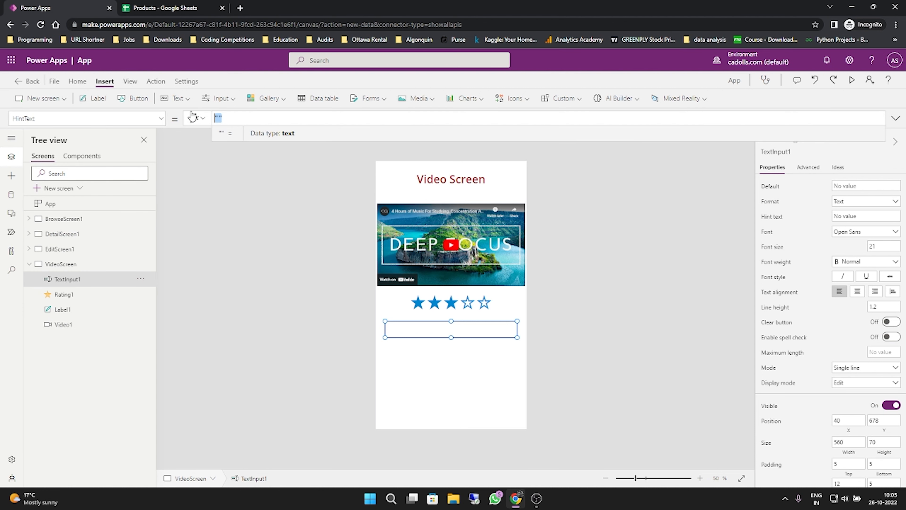
key(BackSpace)
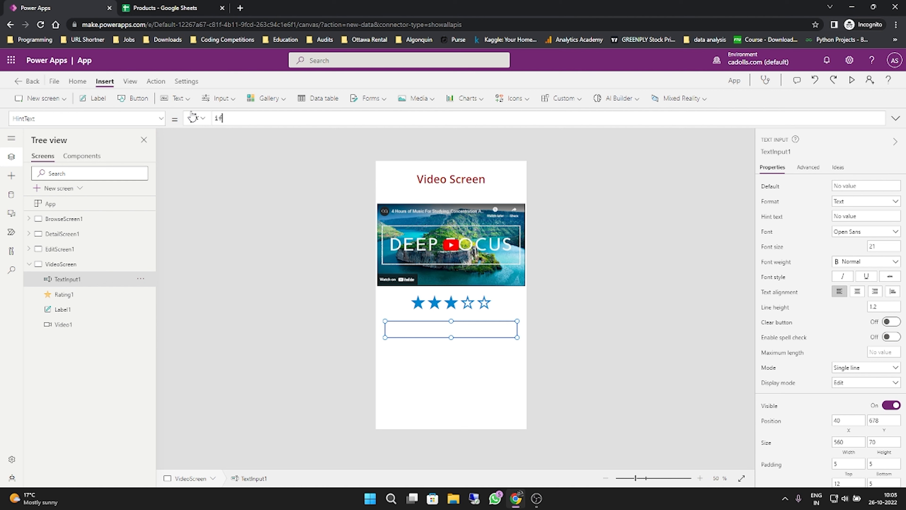
text(()
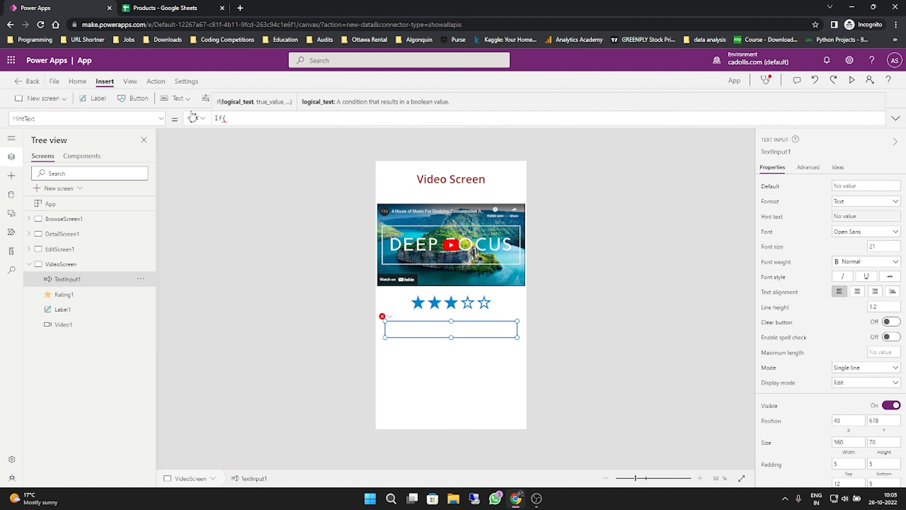
text(Ratin)
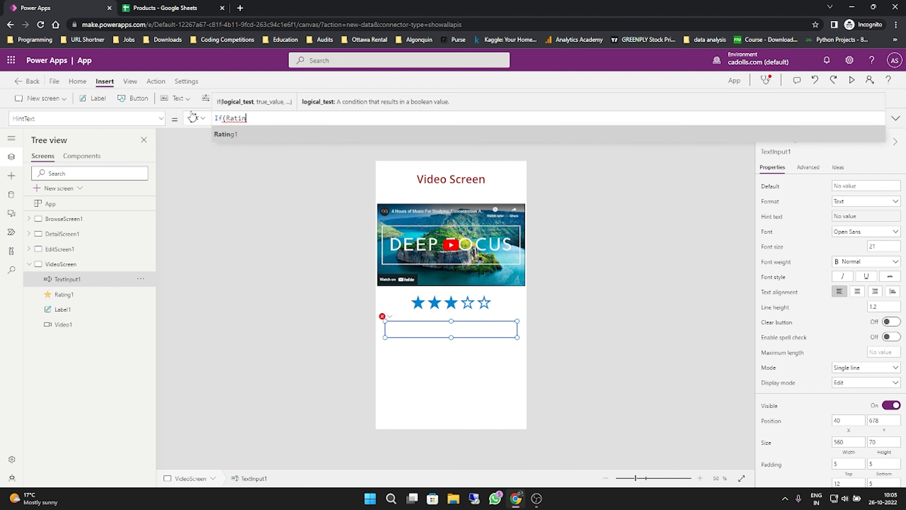
key(Tab)
text(.Val)
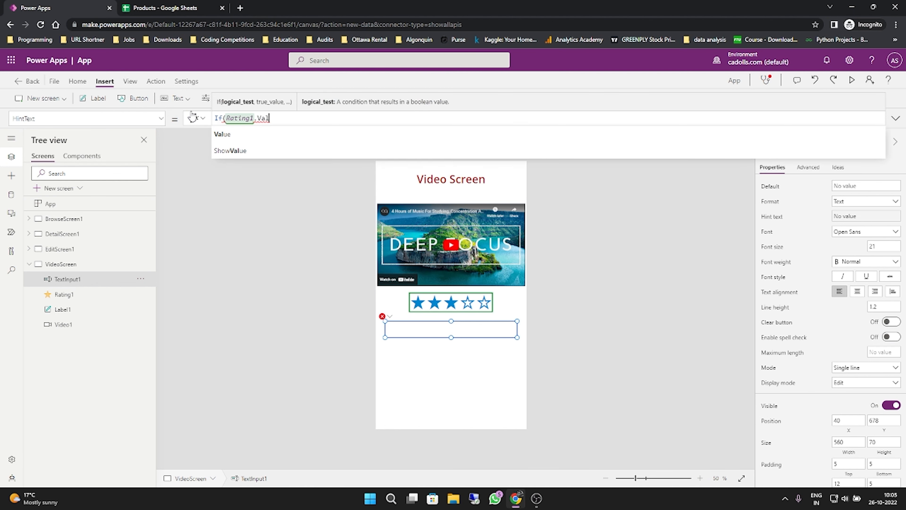
key(Tab)
text(>3)
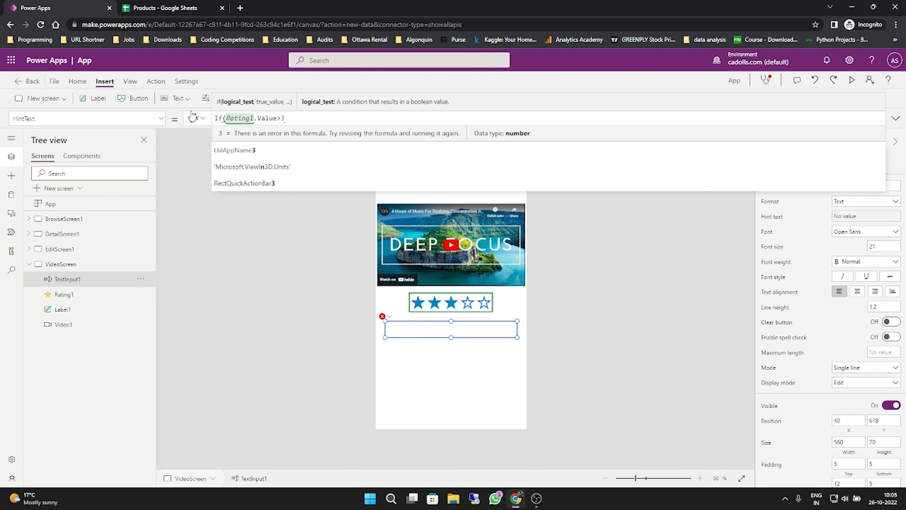
text(,")
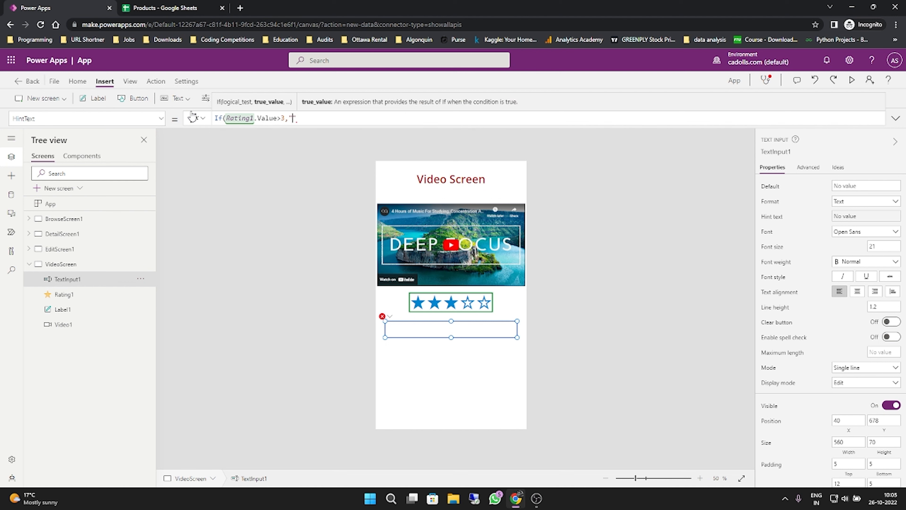
text(We are gla)
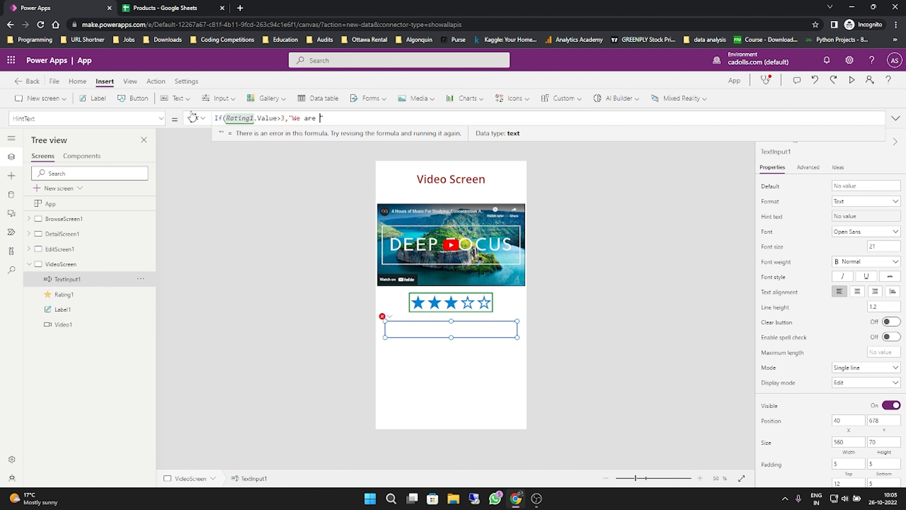
text(d you liked )
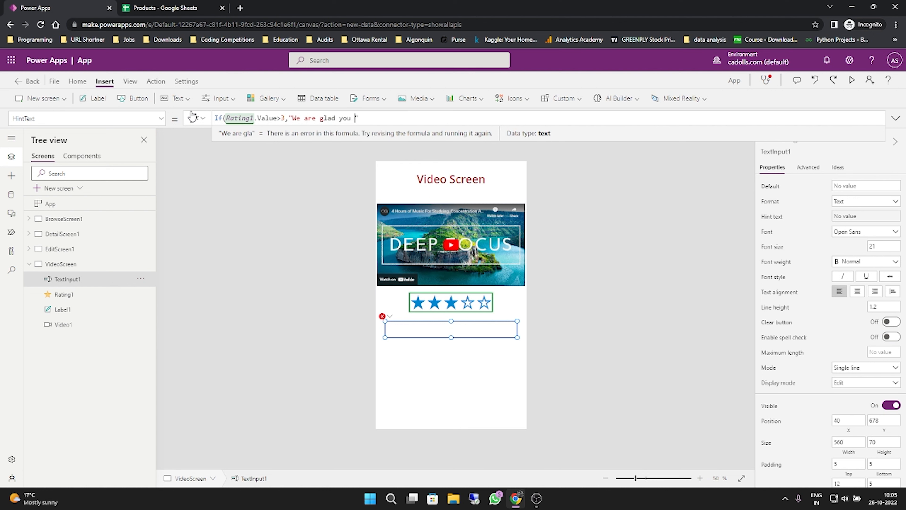
text(our app)
text(, please let u)
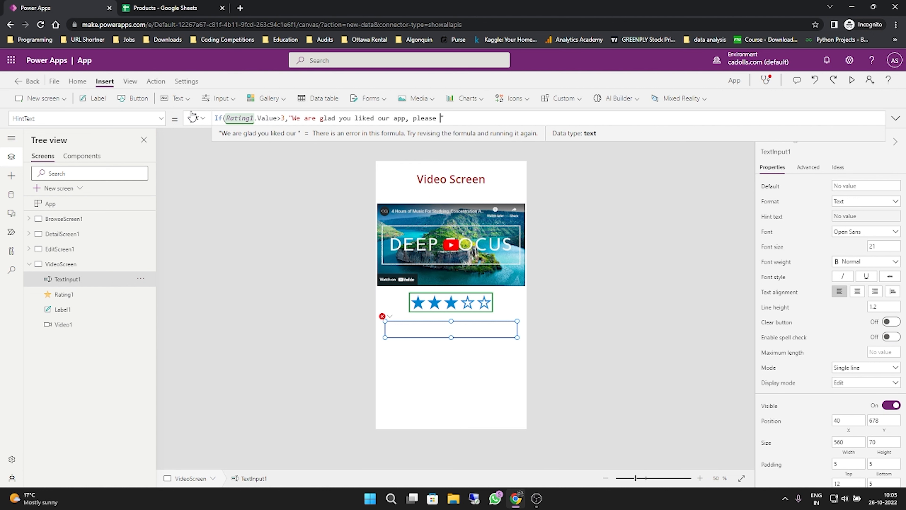
text(s know if you have)
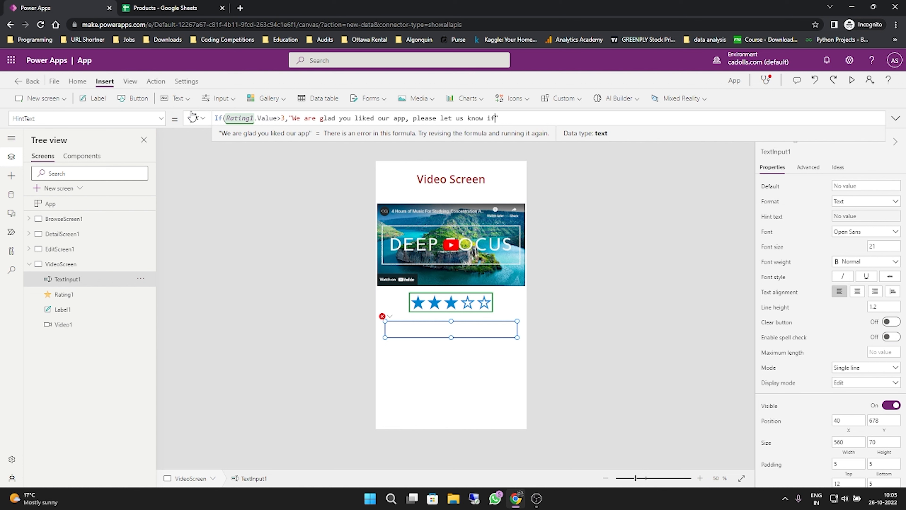
text( anything to)
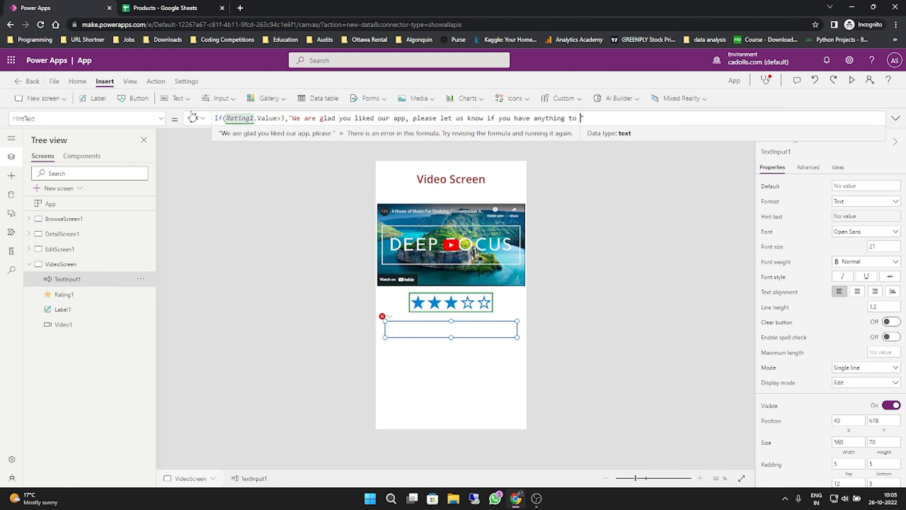
text( add)
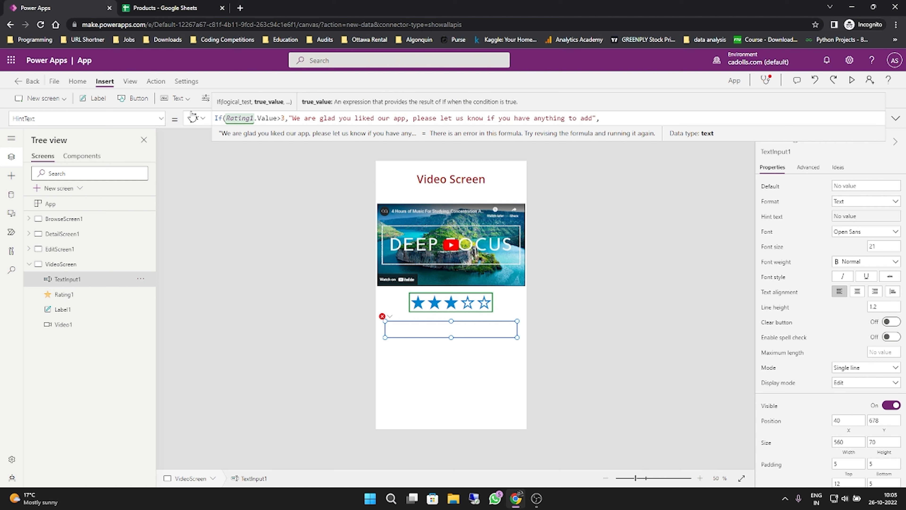
- Complete the formula with the else text "We are sorry to give you this experience but would love to hear from you"
text(", ")
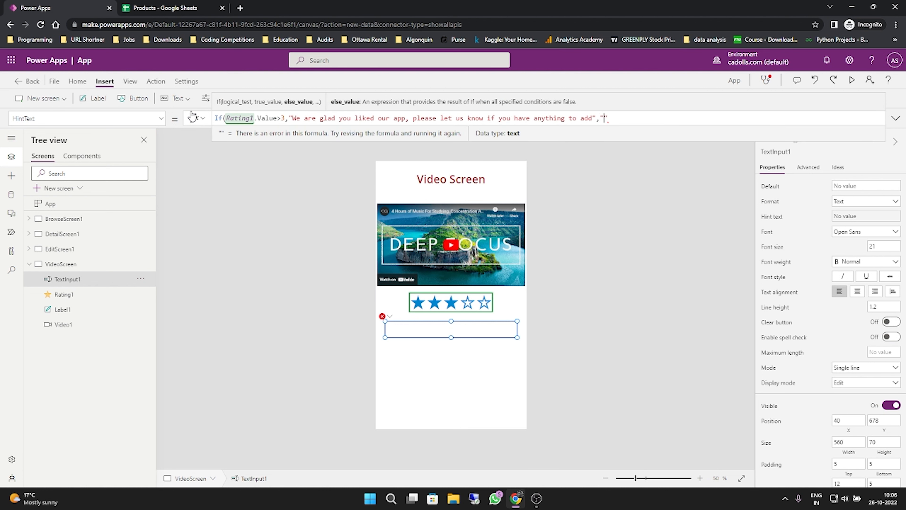
text(We are sorry)
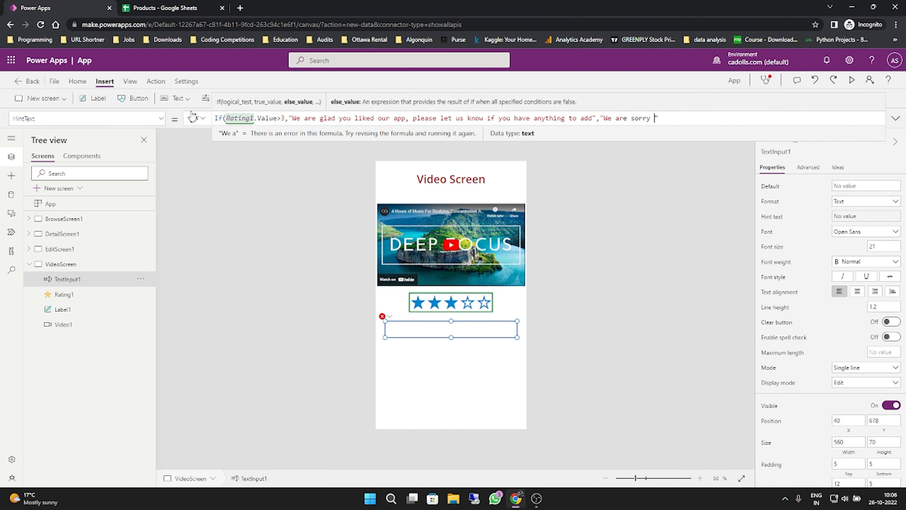
text( to giv)
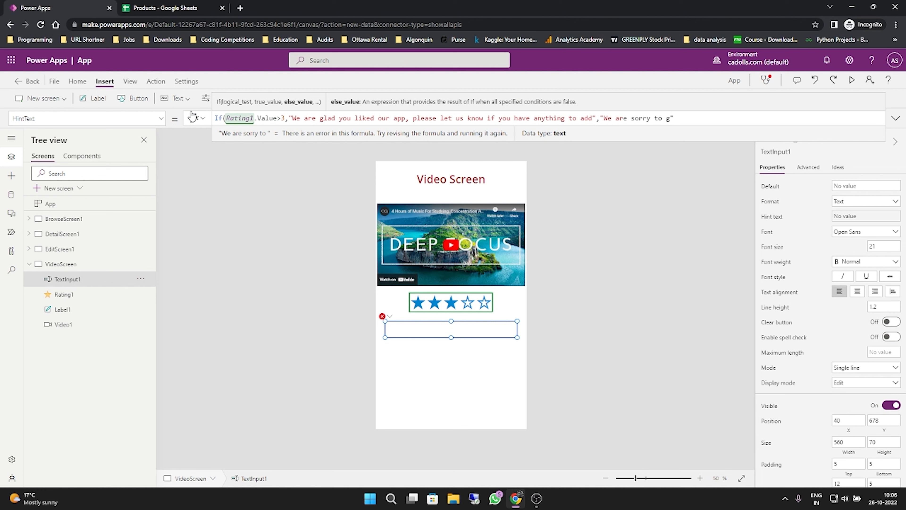
text(e you thi)
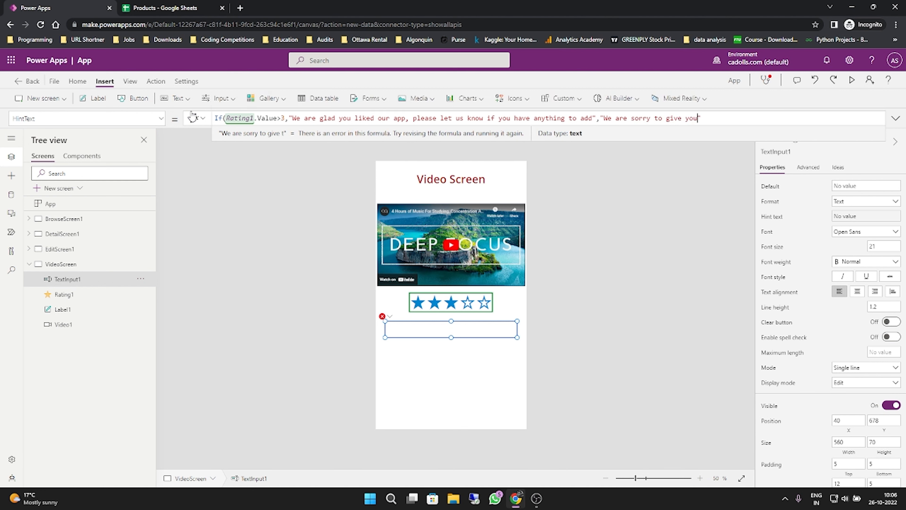
text(s experience)
text( but would )
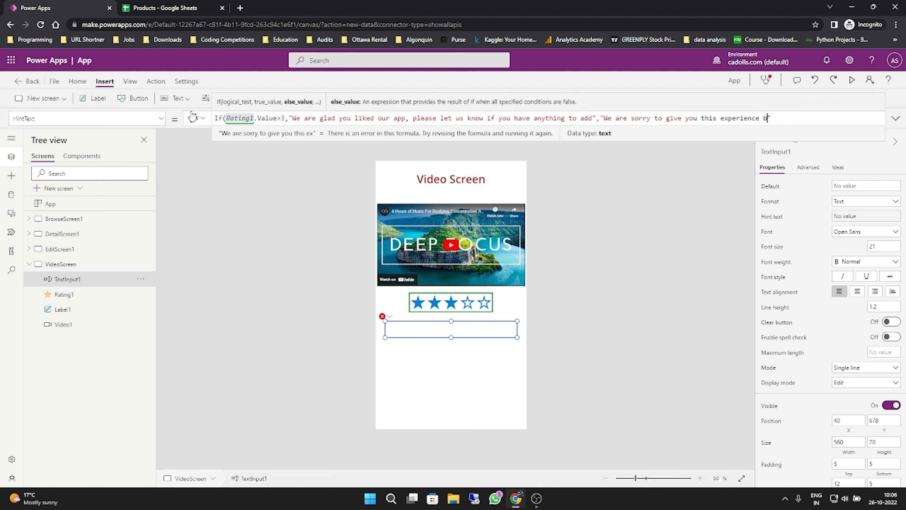
text(love to hear )
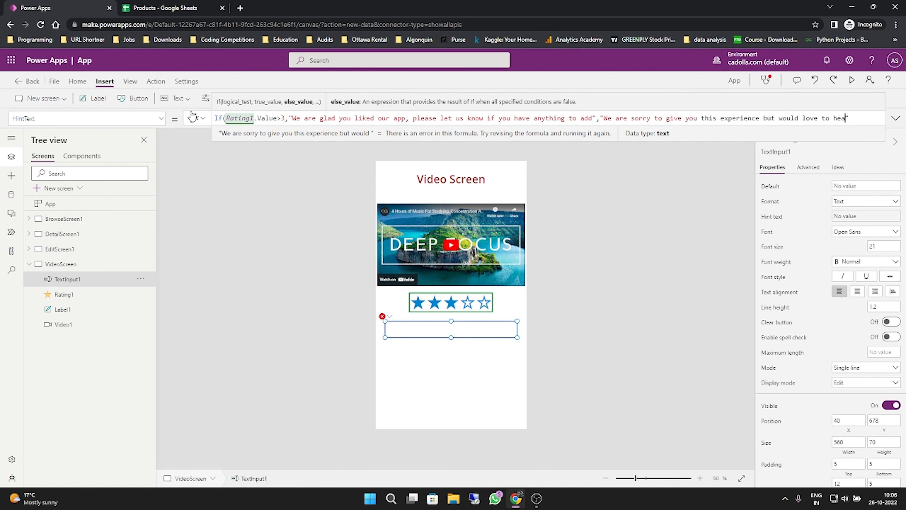
text(from you)
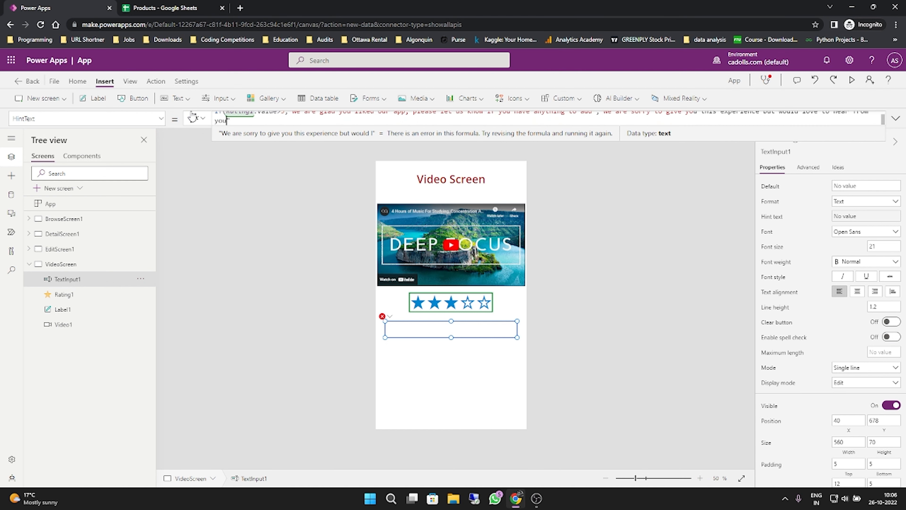
key(BackSpace)
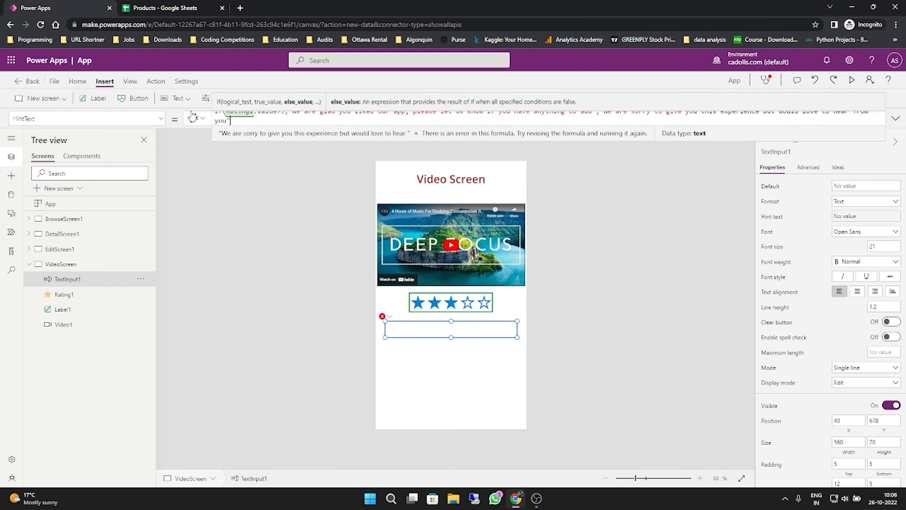
text())
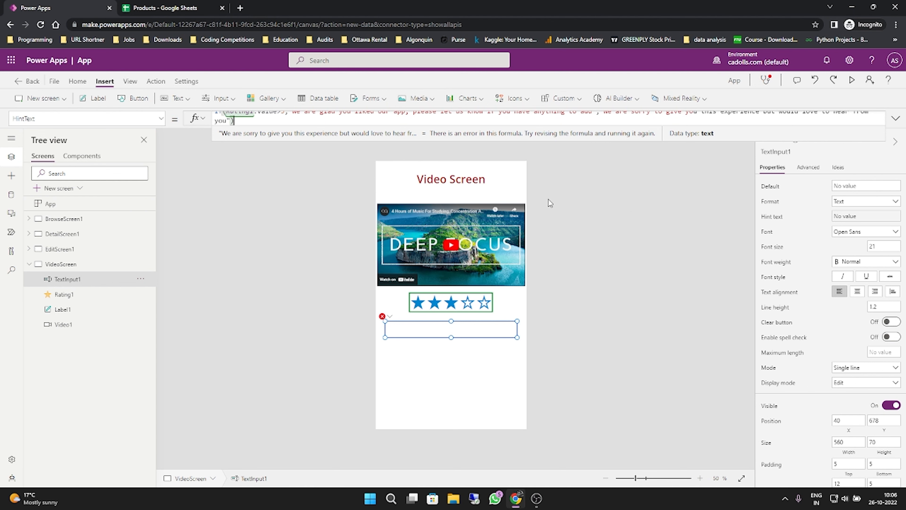
click(634, 213)
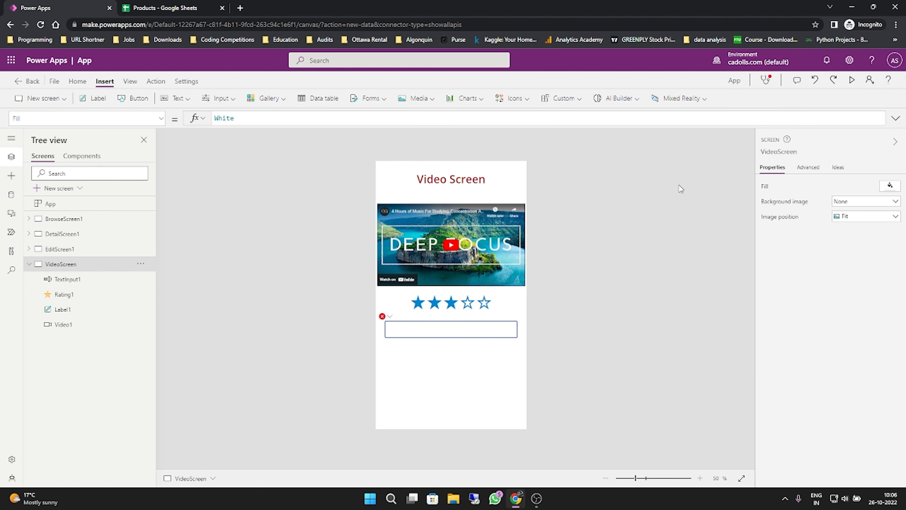
- Preview the video screen and test the feedback hint with a one-star and a five-star rating
click(850, 80)
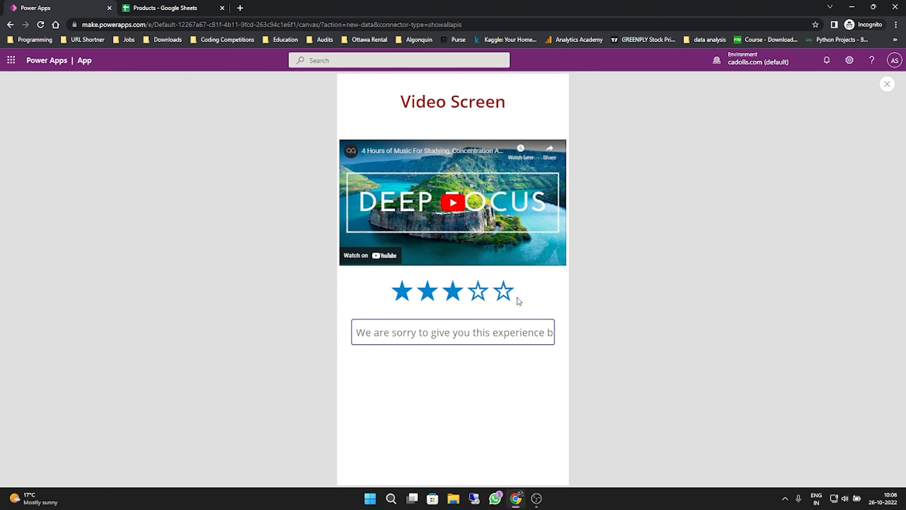
click(403, 296)
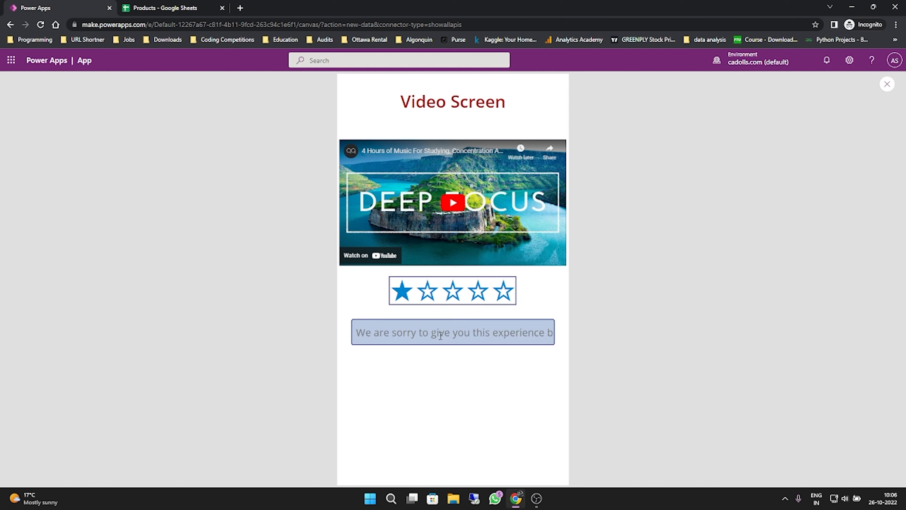
click(500, 298)
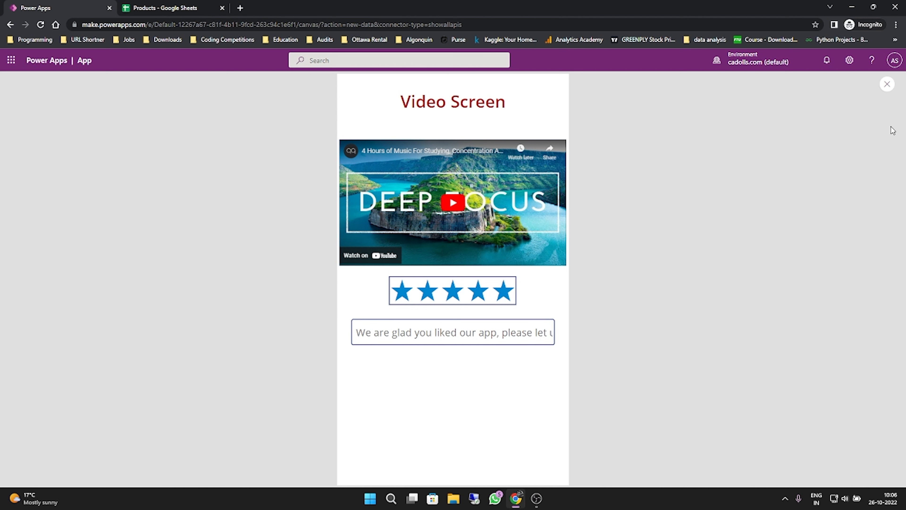
click(887, 84)
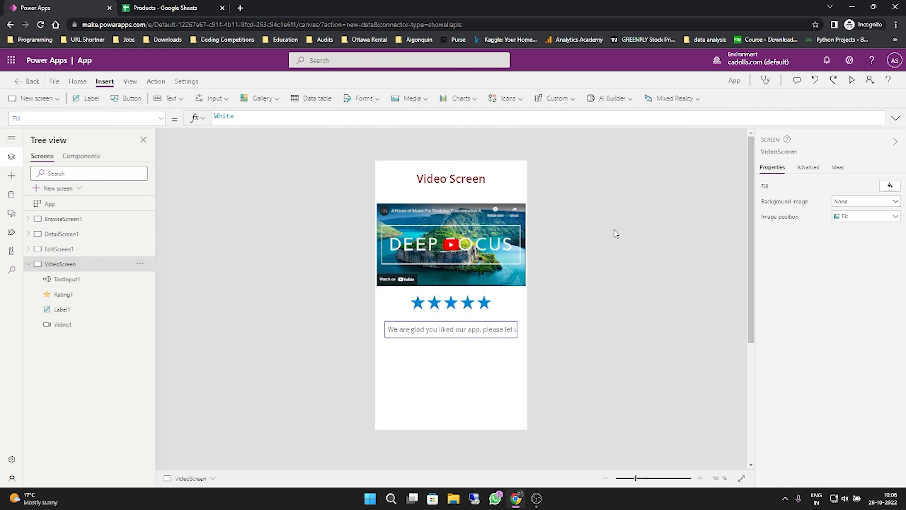
- Set the feedback text input's font size to 14 and check the hint in the app preview
click(473, 335)
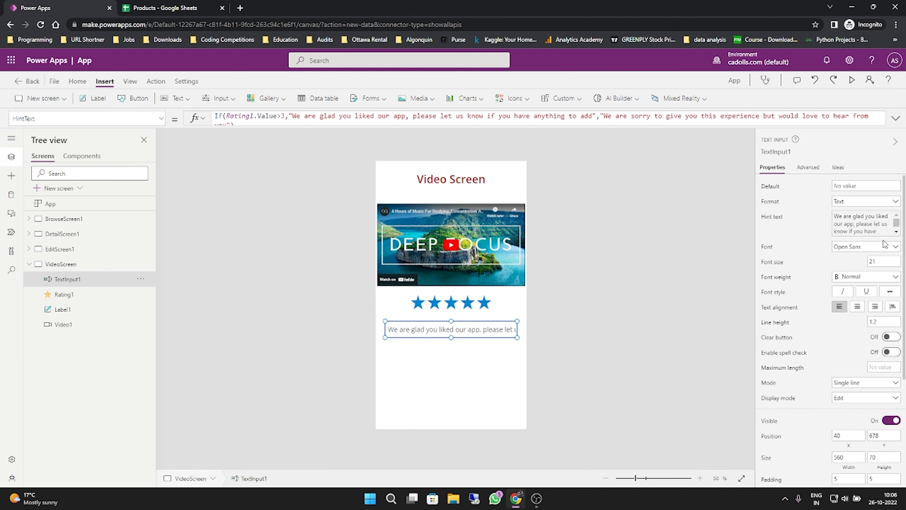
click(881, 261)
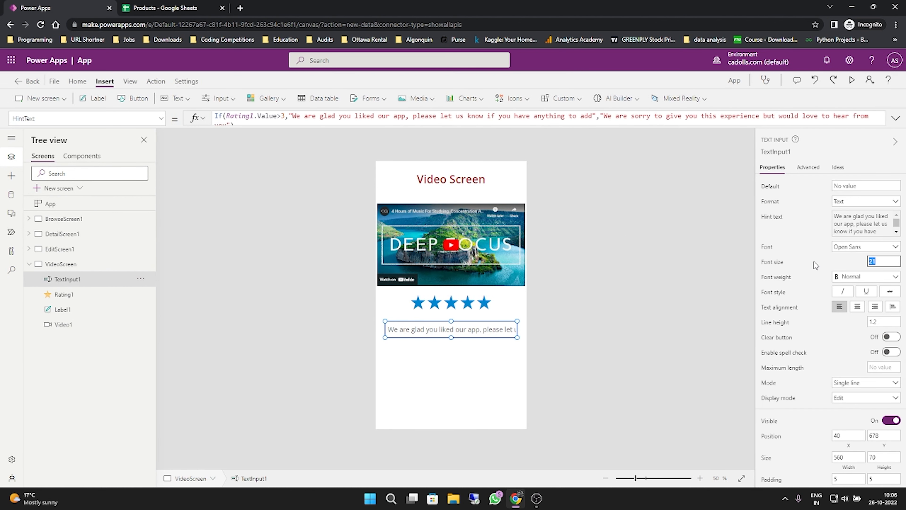
text(14)
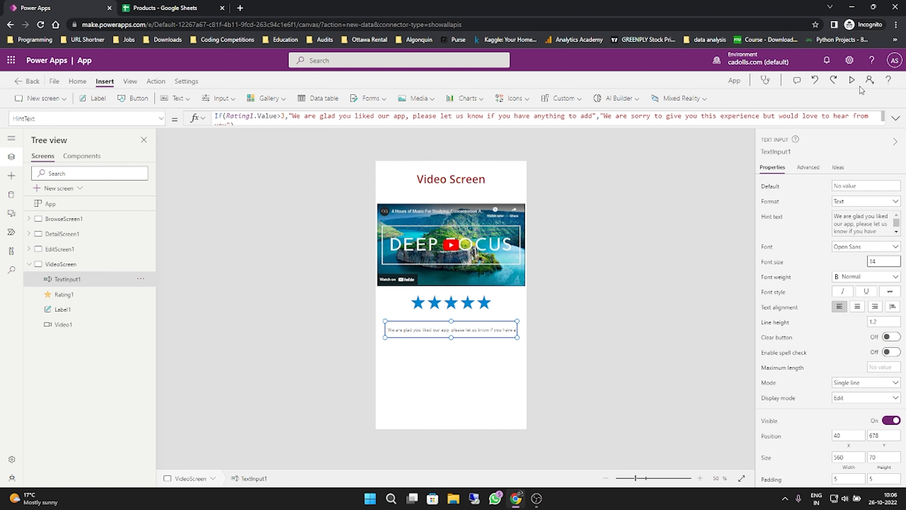
click(852, 80)
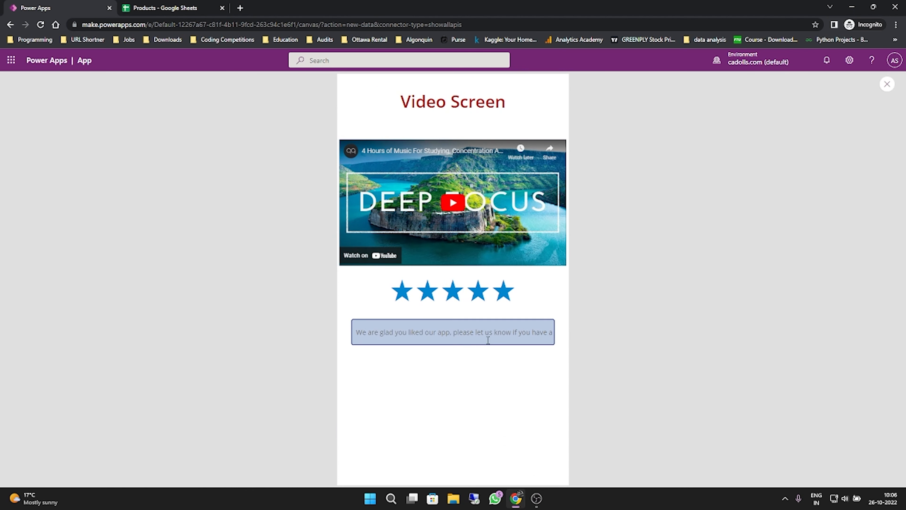
click(887, 84)
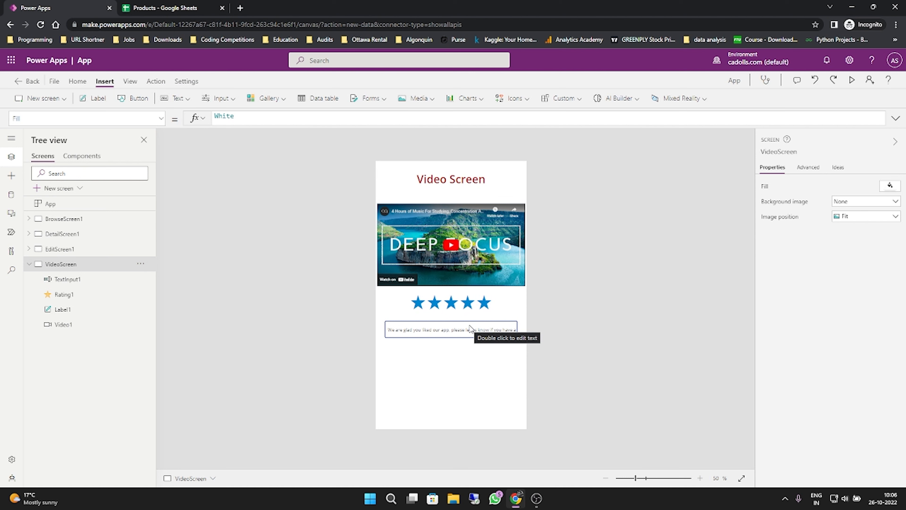
- Insert an Information icon on DetailScreen1 and place it beside the product's price value
click(71, 234)
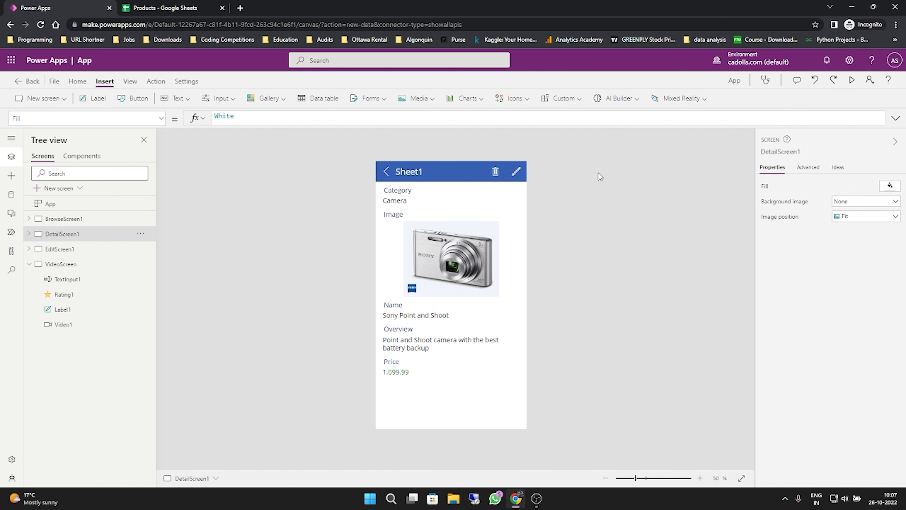
click(526, 101)
scroll(545, 192, down, 2)
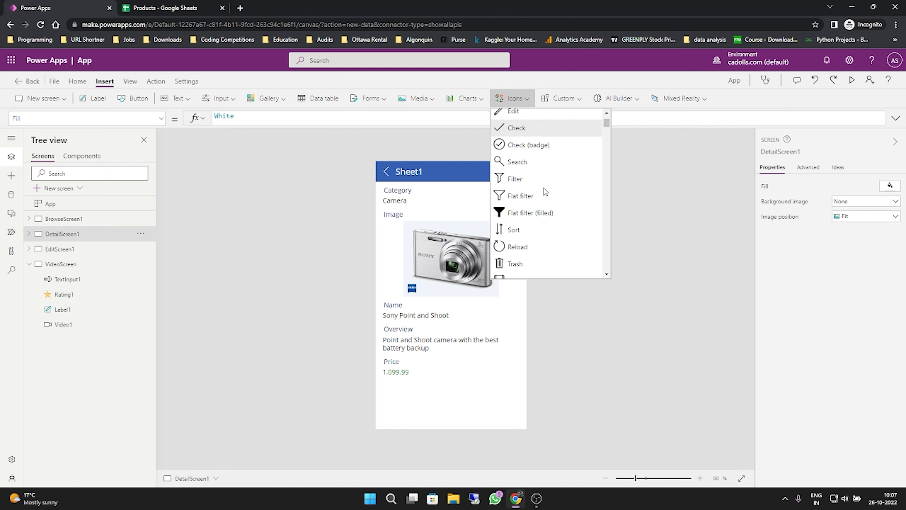
scroll(545, 192, down, 5)
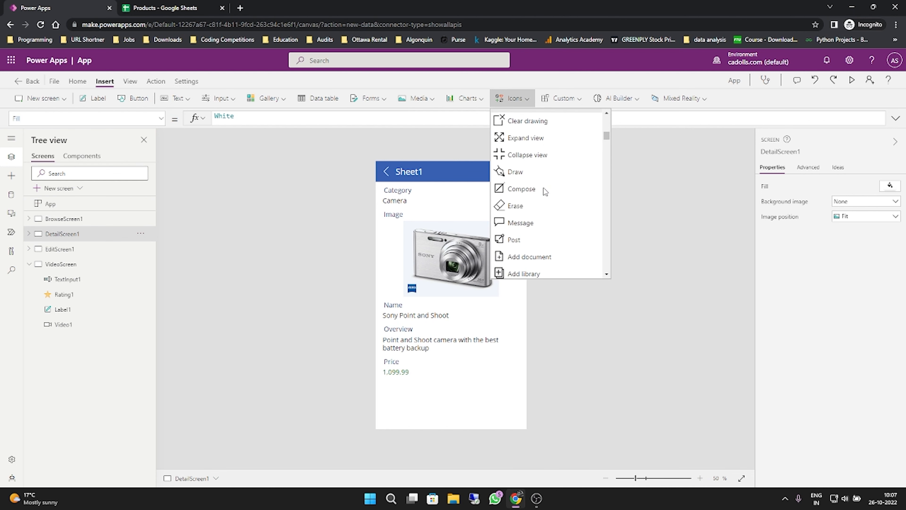
scroll(545, 191, down, 6)
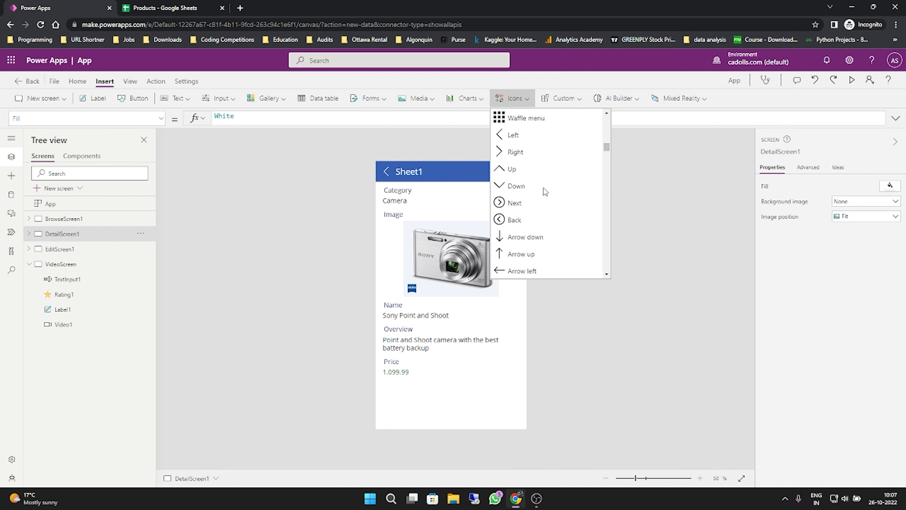
scroll(545, 192, down, 6)
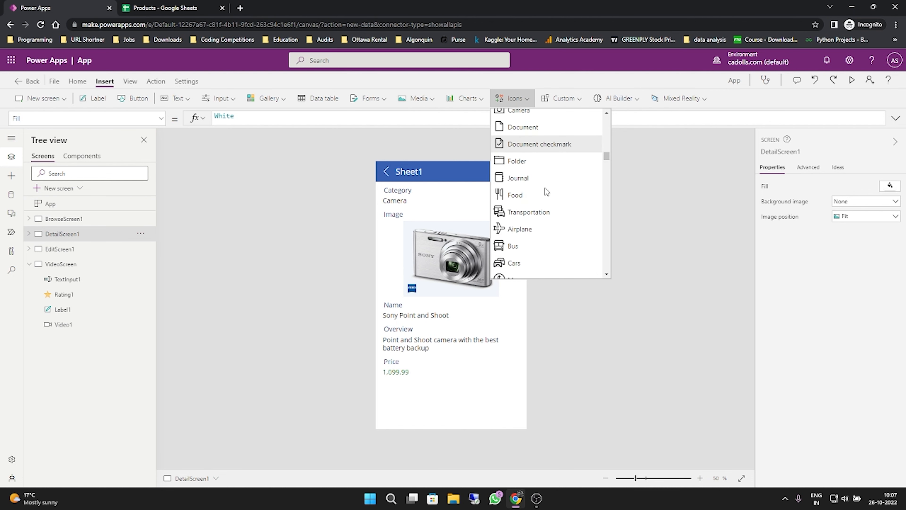
scroll(545, 191, down, 5)
scroll(545, 192, down, 6)
scroll(546, 192, down, 6)
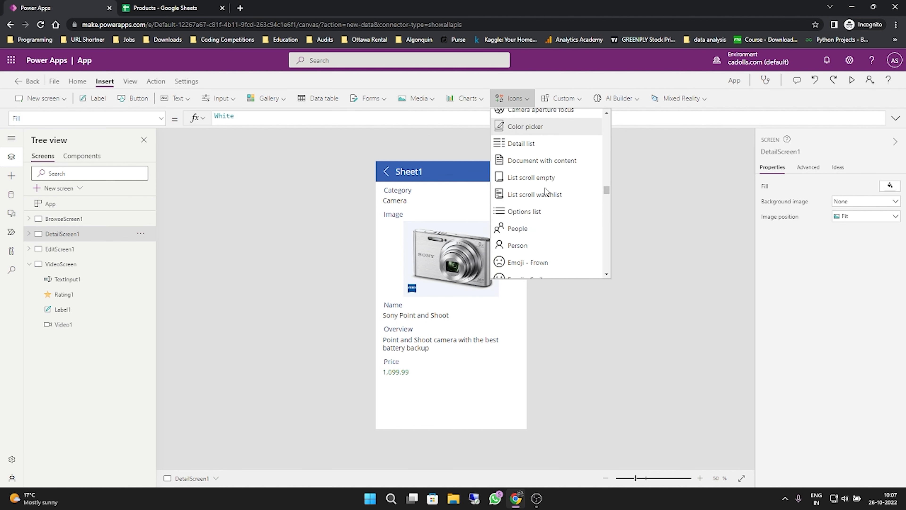
scroll(545, 192, down, 5)
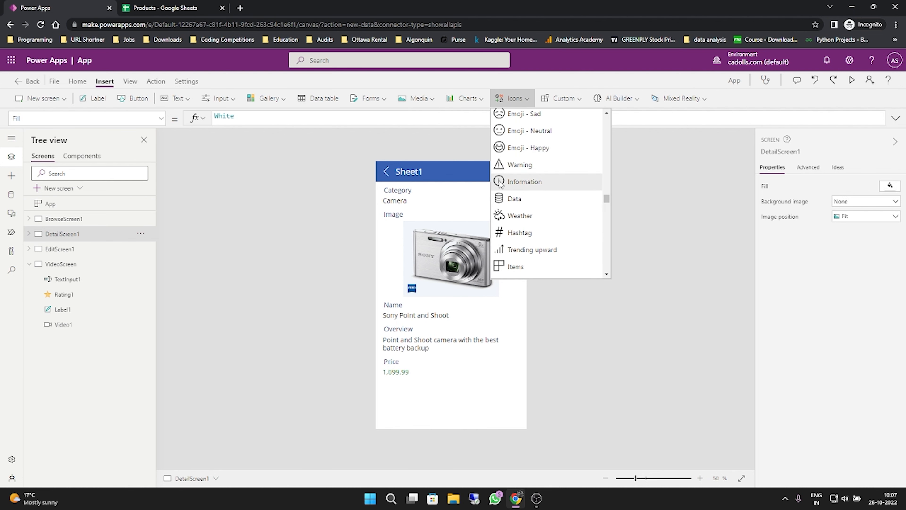
click(500, 183)
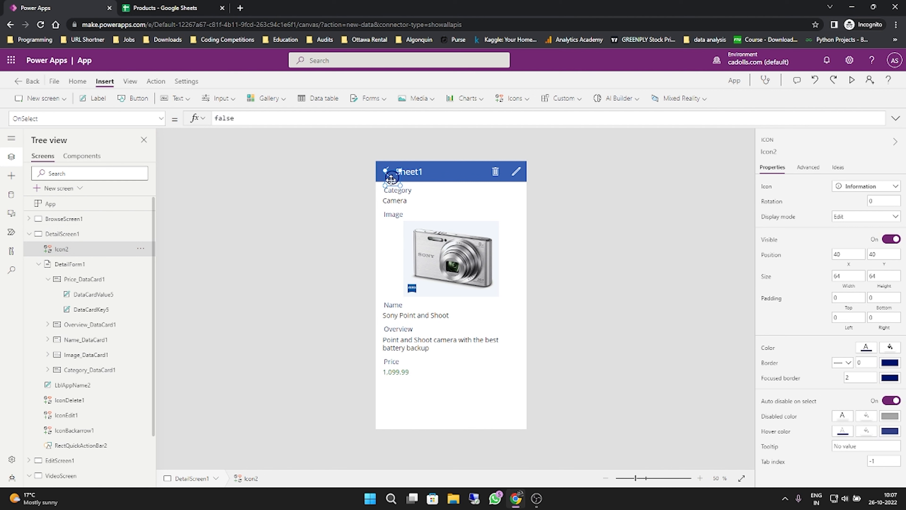
drag(389, 175, 421, 371)
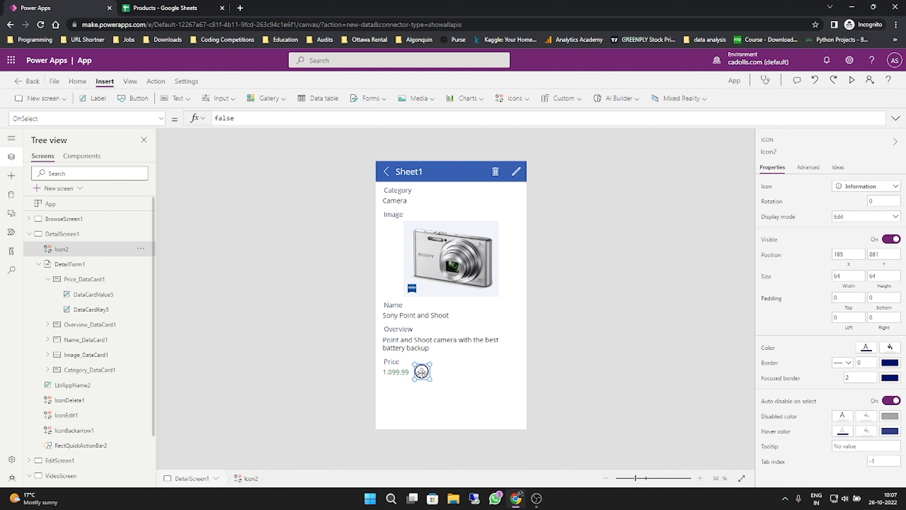
- Change the information icon's color to red
click(866, 348)
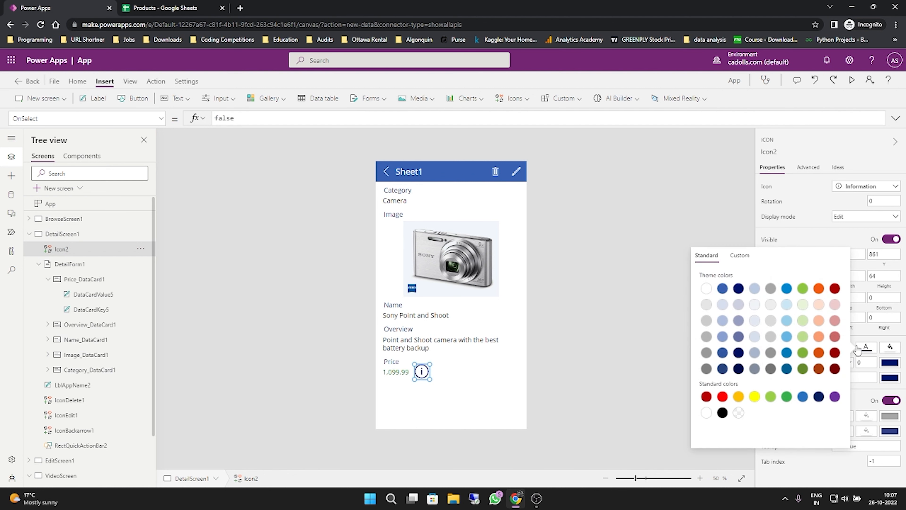
click(803, 288)
click(786, 289)
click(653, 324)
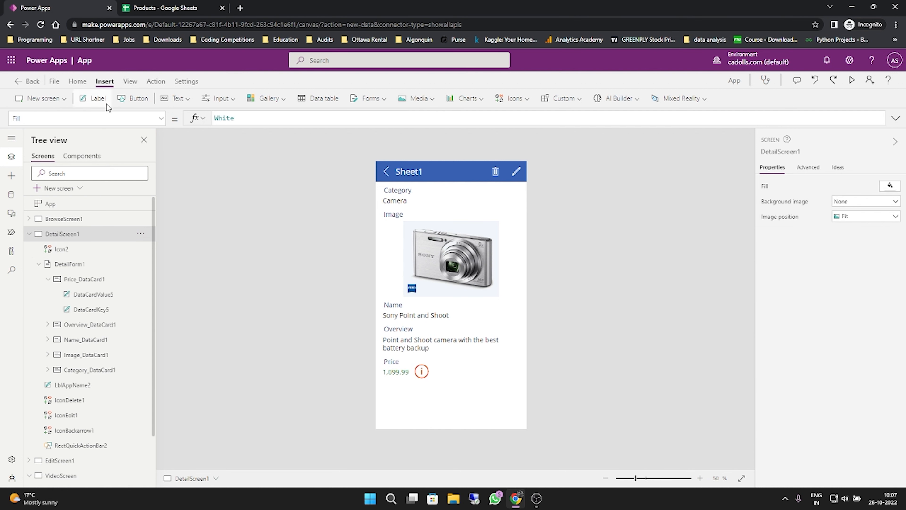
- Add a label below the information icon with the text "Please visit our stores near you to get additional discounts."
click(97, 98)
drag(475, 179, 464, 421)
double_click(462, 401)
text(Ple)
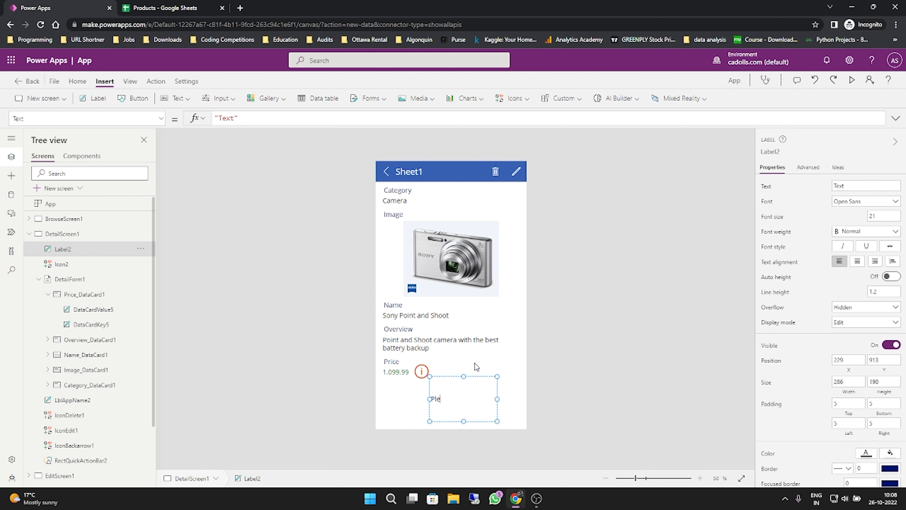
text(ase visit our store)
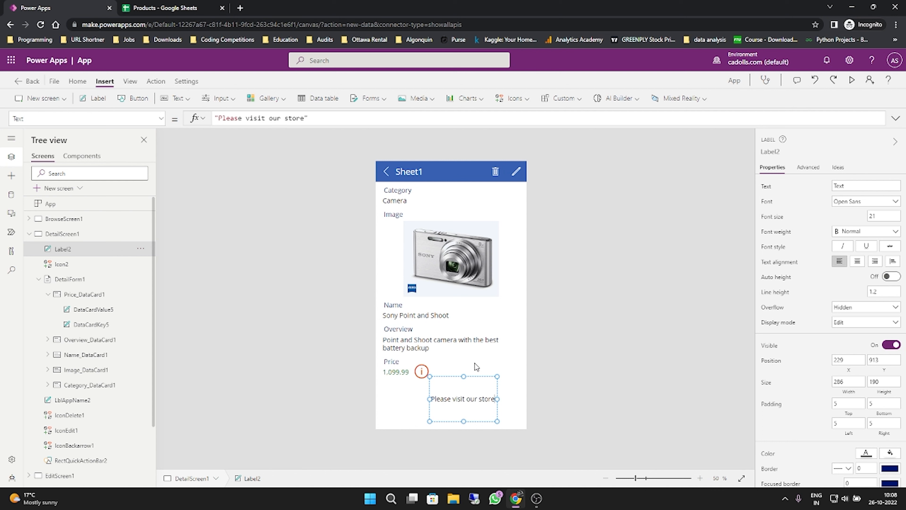
text(s near )
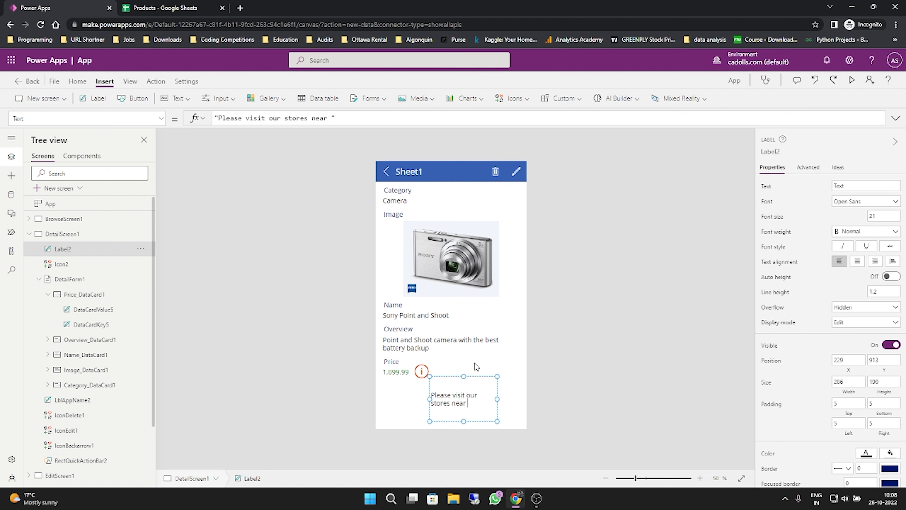
text(you to get addi)
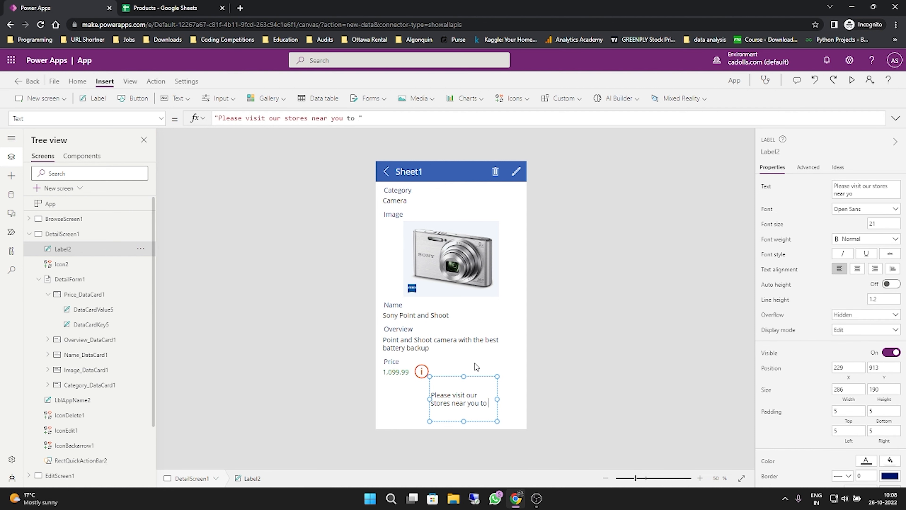
text(tional disco)
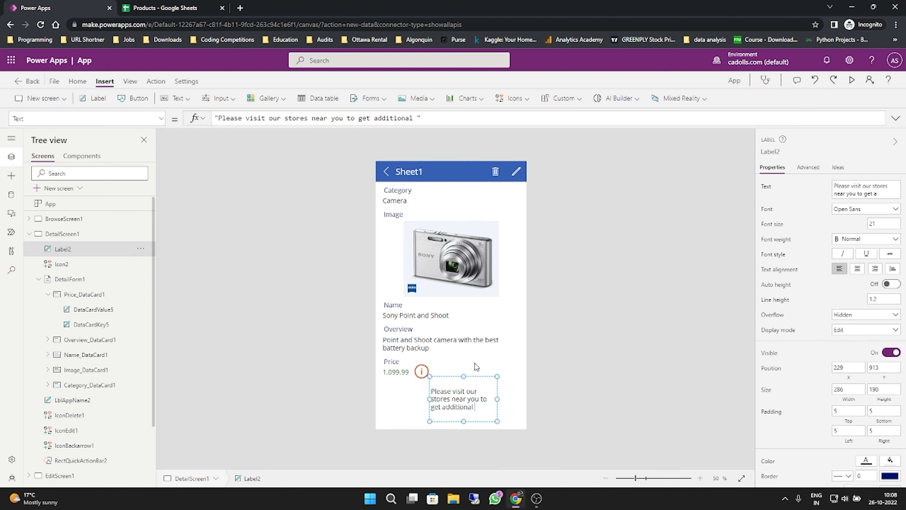
text(unts.)
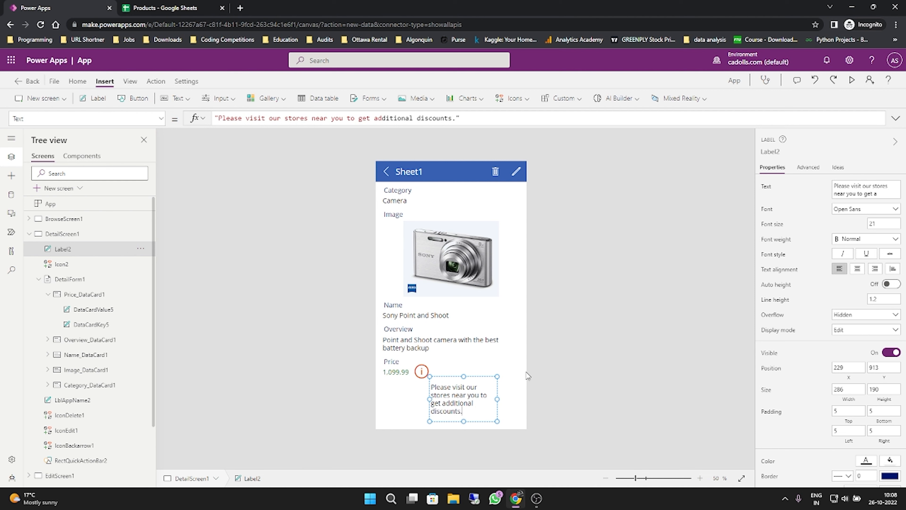
click(558, 369)
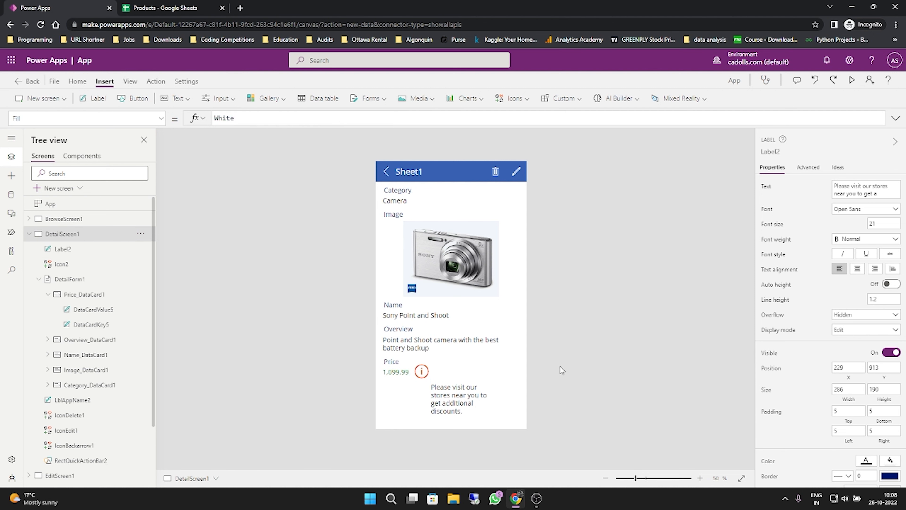
- Insert a Cancel icon on the detail screen and place it at the discount label's upper-right corner, shifting the label to X 207, Y 925
click(459, 386)
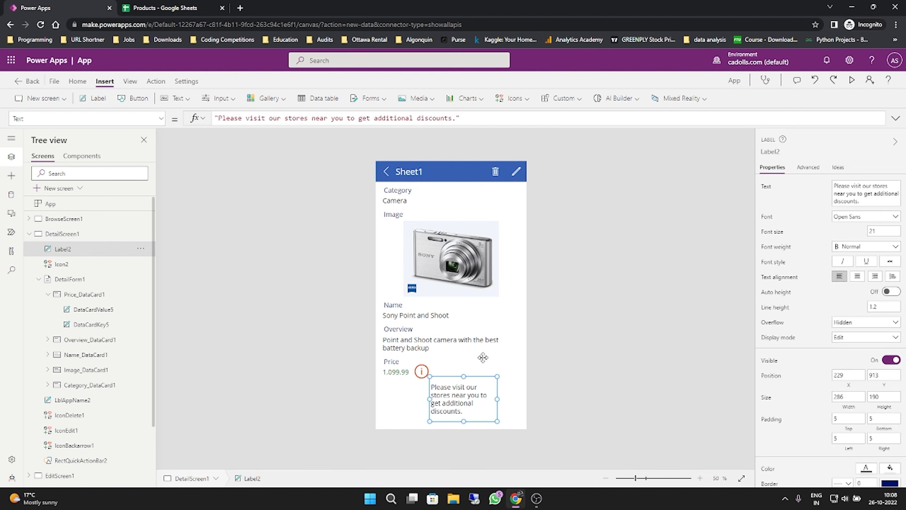
click(513, 100)
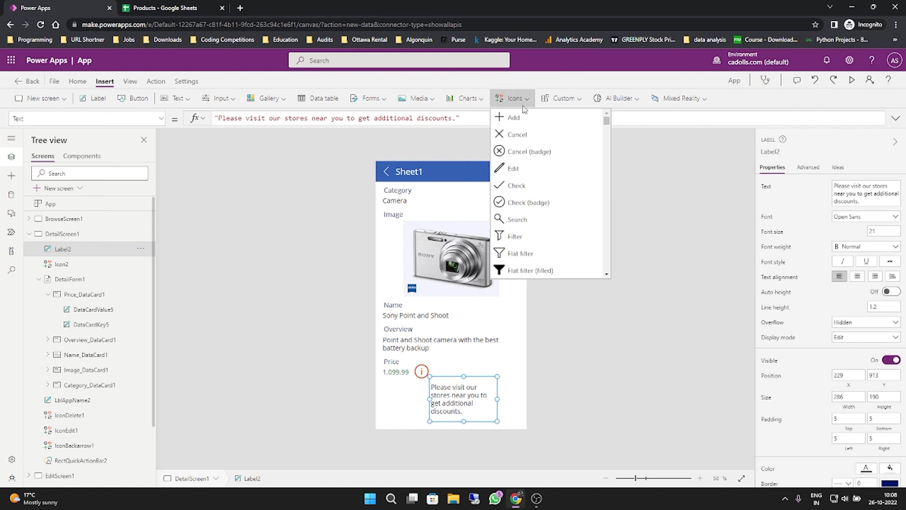
click(524, 137)
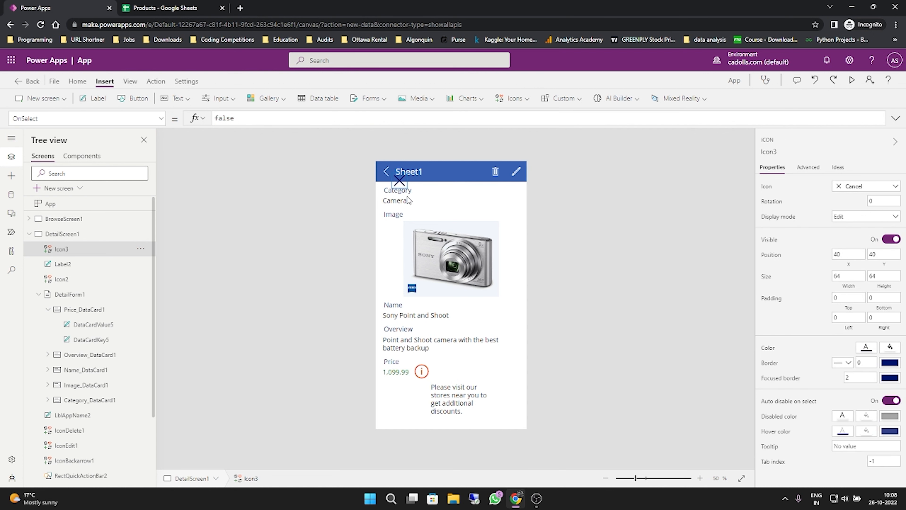
drag(398, 179, 483, 389)
click(457, 400)
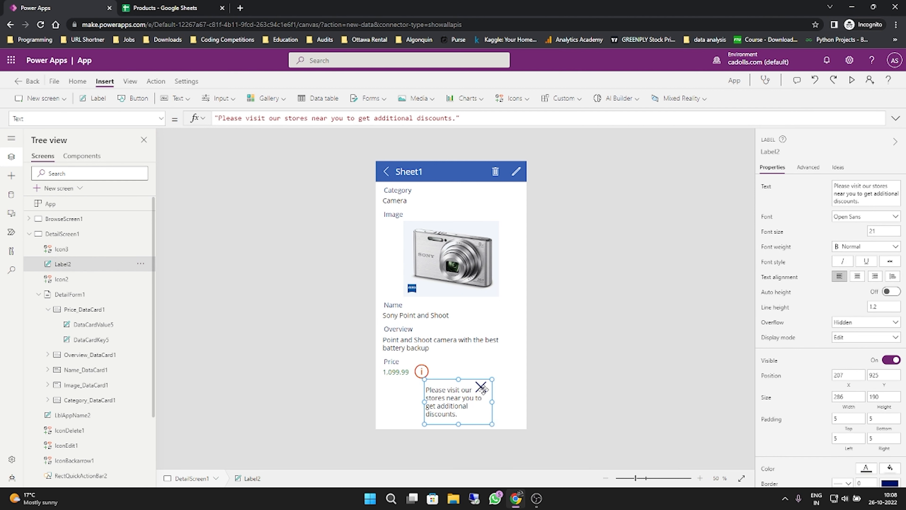
- Shrink the Cancel icon to 36 by 42 and align it with the label's top edge at X 445, Y 925
click(481, 387)
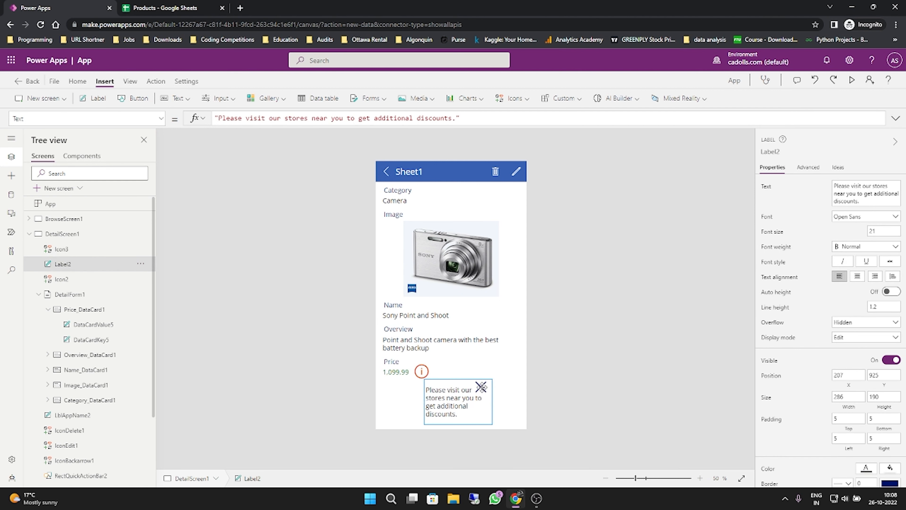
click(498, 361)
click(480, 386)
mouse_move(481, 386)
mouse_down()
mouse_move(492, 391)
mouse_move(484, 390)
mouse_up()
click(484, 390)
click(506, 392)
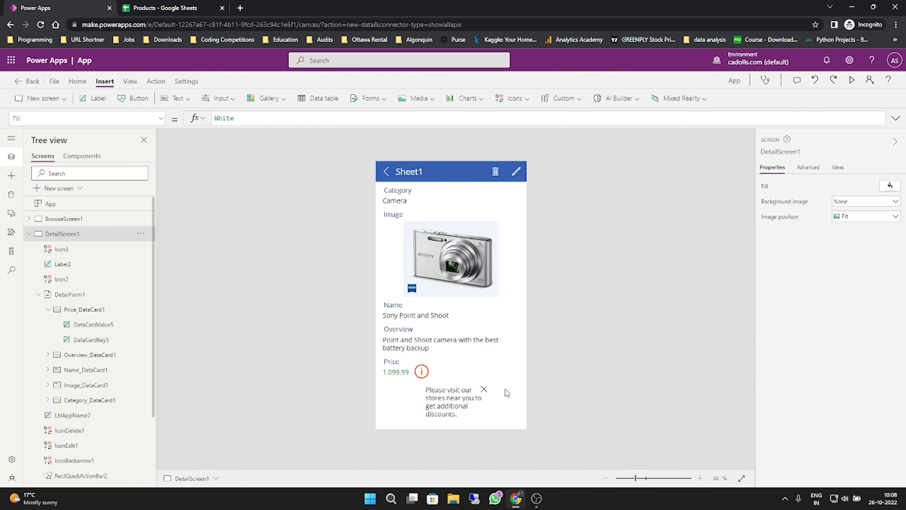
click(486, 390)
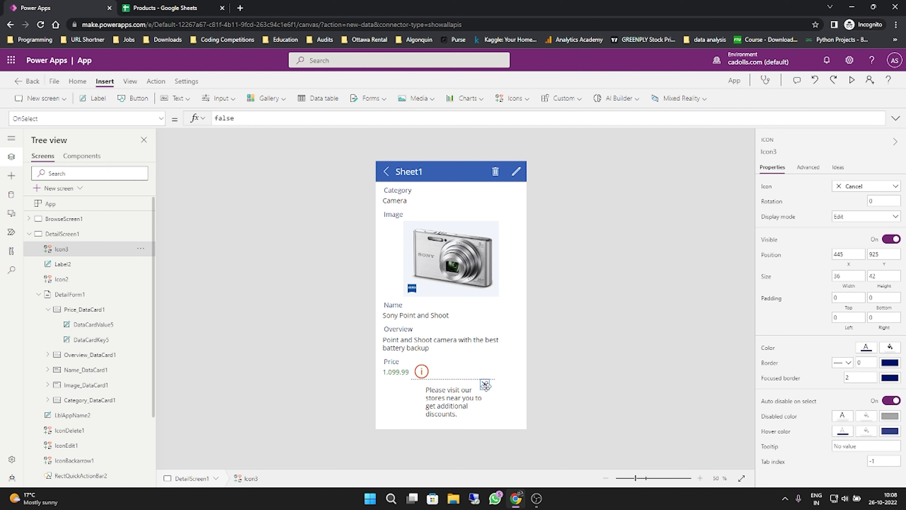
click(461, 397)
click(509, 392)
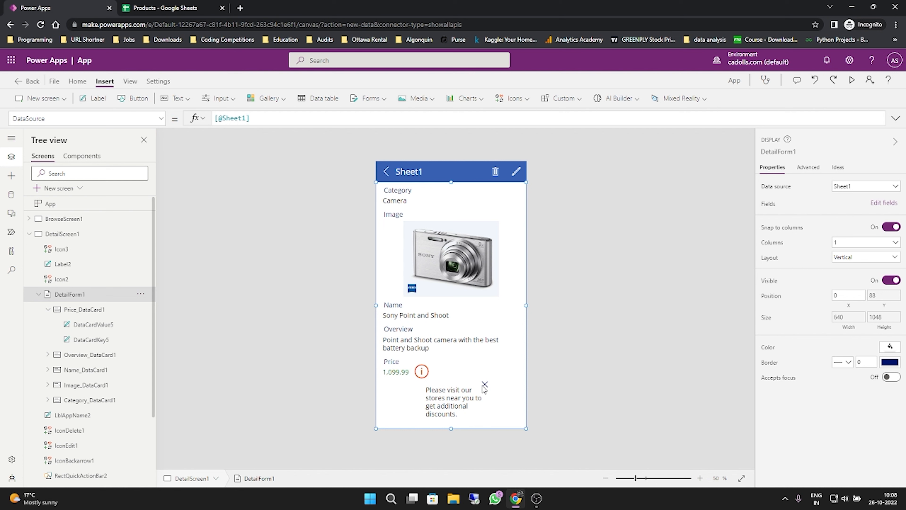
- Set the information icon's OnSelect formula to UpdateContext({DisPop1:true})
click(422, 371)
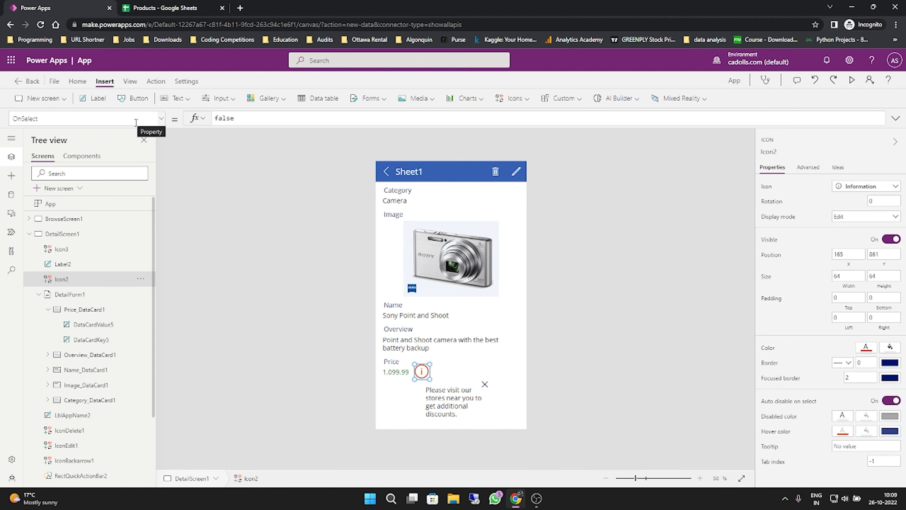
click(225, 122)
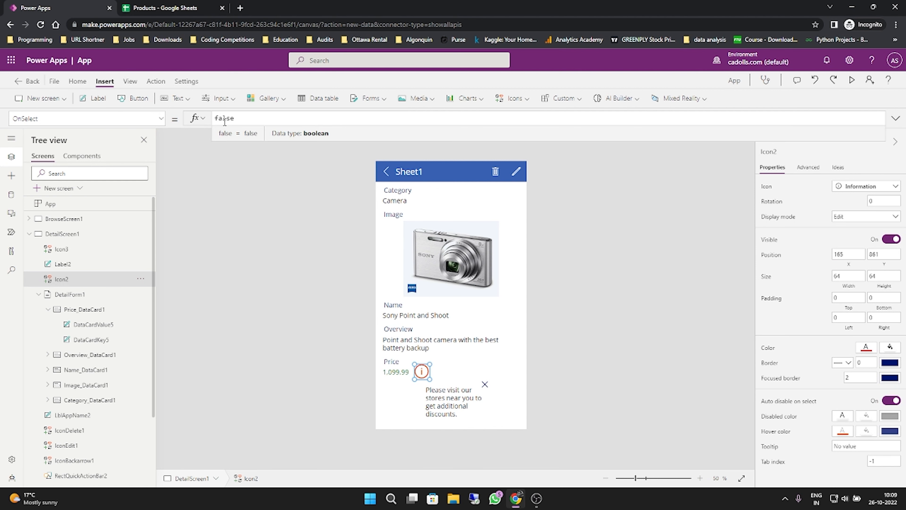
double_click(224, 122)
text(update)
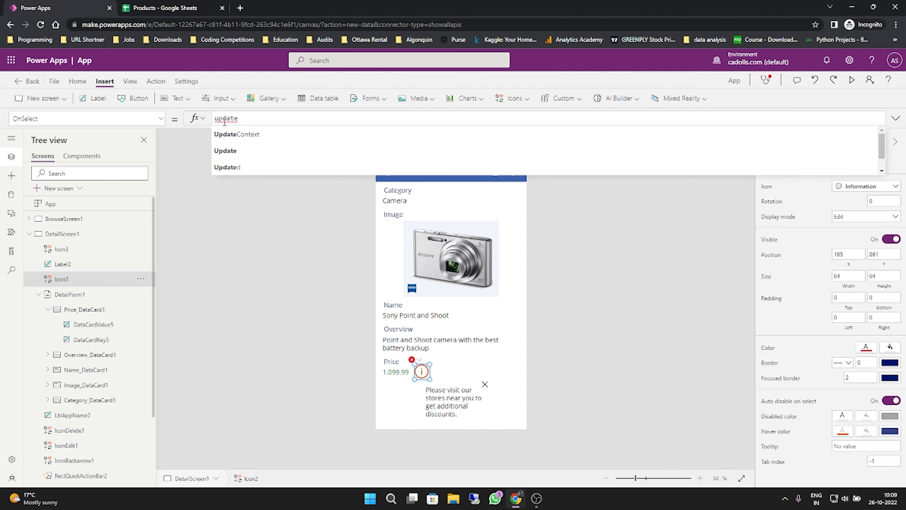
key(Tab)
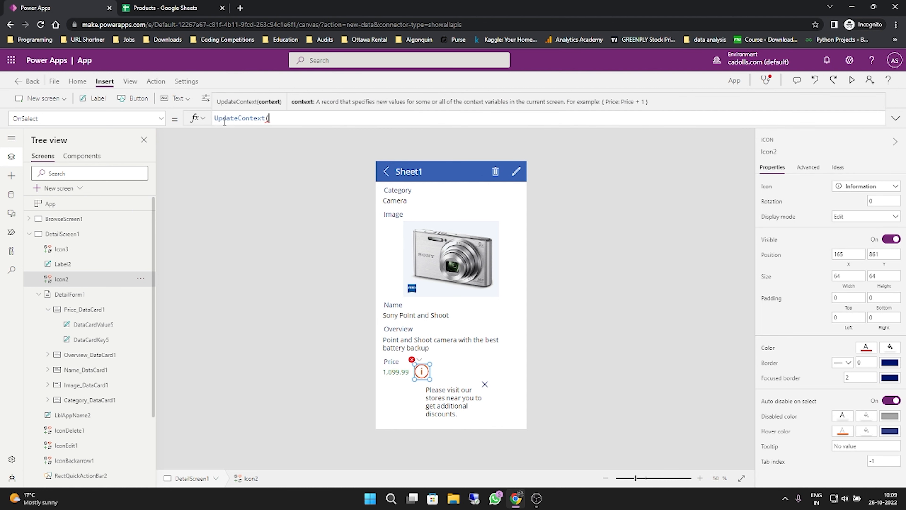
text({)
key(BackSpace)
key(BackSpace)
text(Pop1:tru)
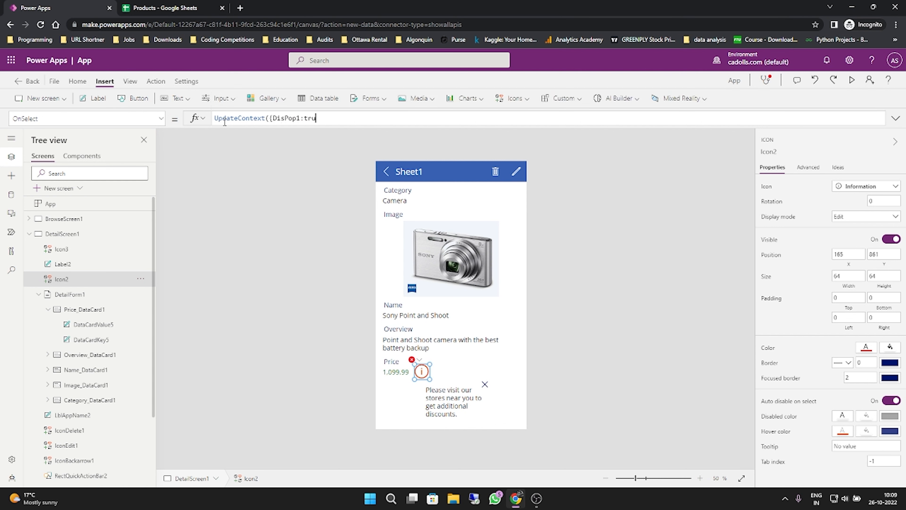
text(e)
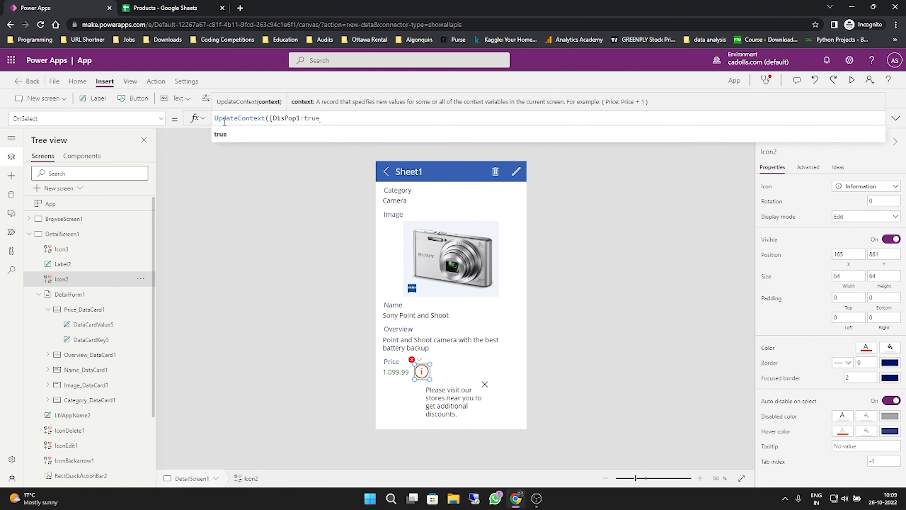
text(})
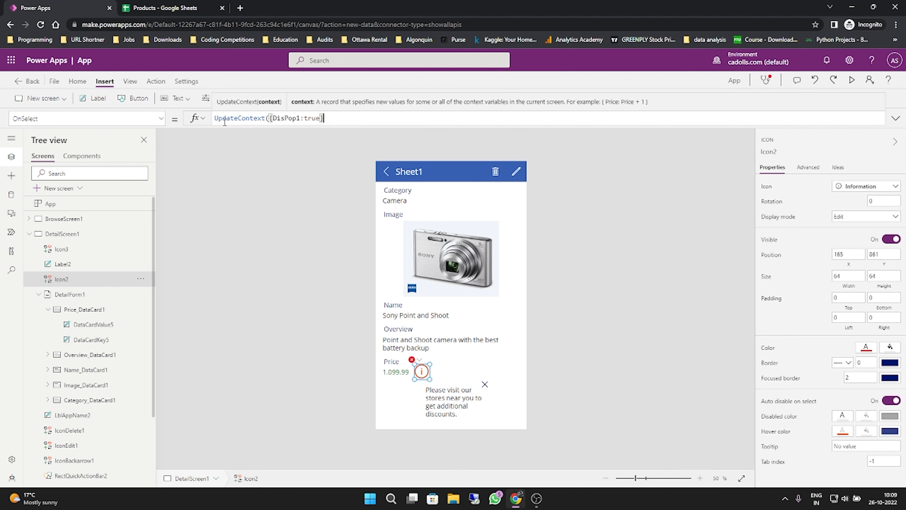
text()))
- Reuse the information icon's formula for the Cancel icon, setting its OnSelect to UpdateContext({DisPop1:false})
key(ctrl+a)
key(ctrl+c)
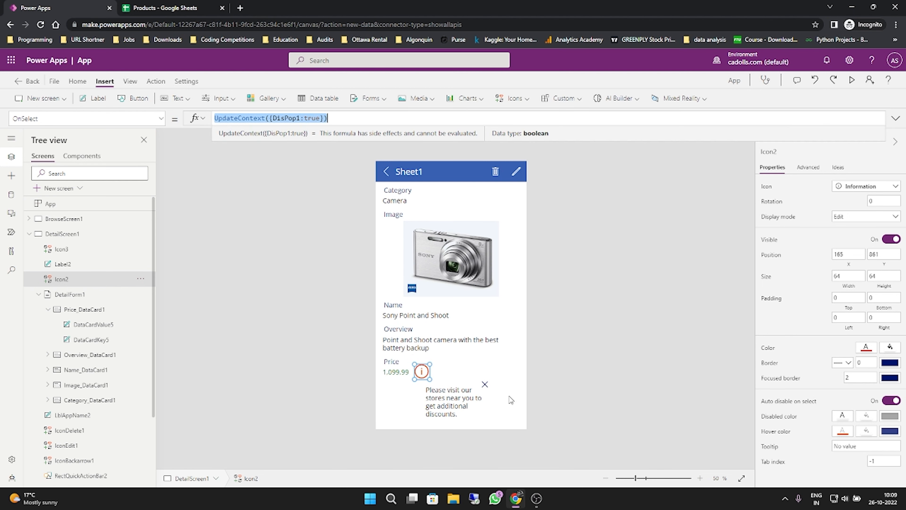
click(488, 384)
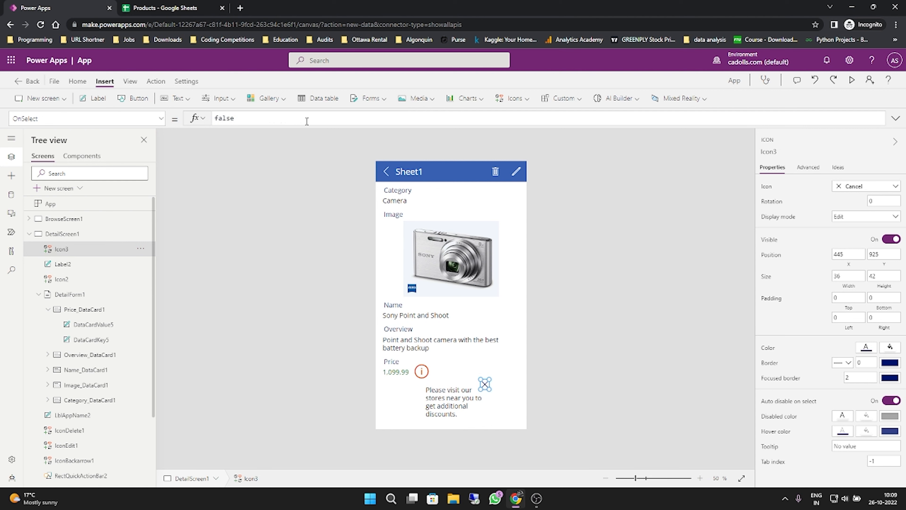
key(ctrl+a)
key(ctrl+v)
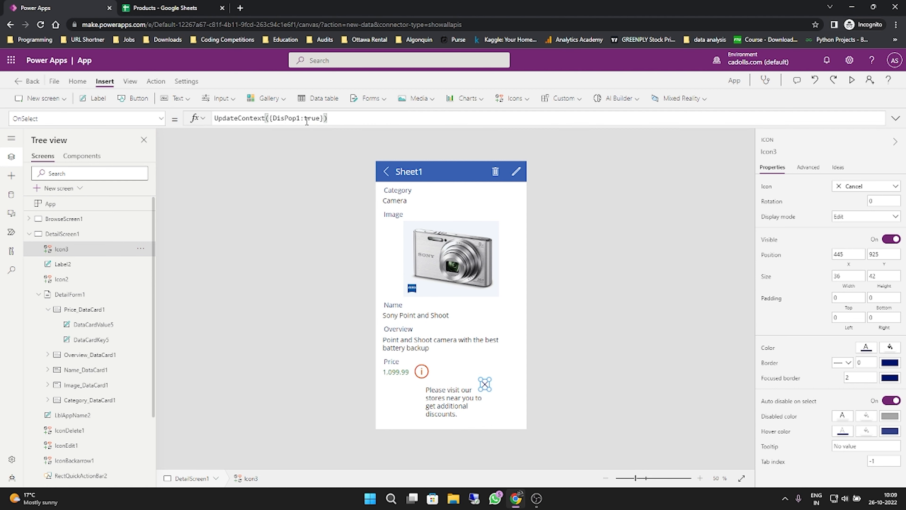
double_click(307, 118)
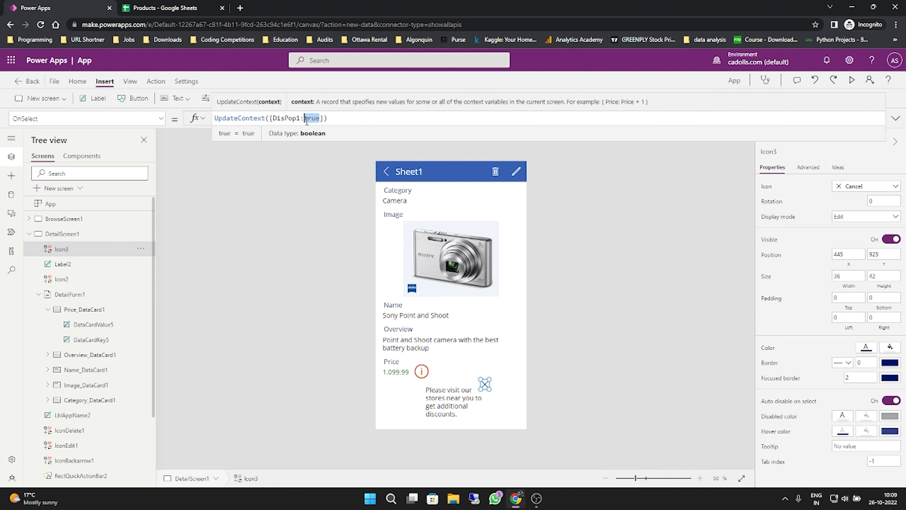
text(false)
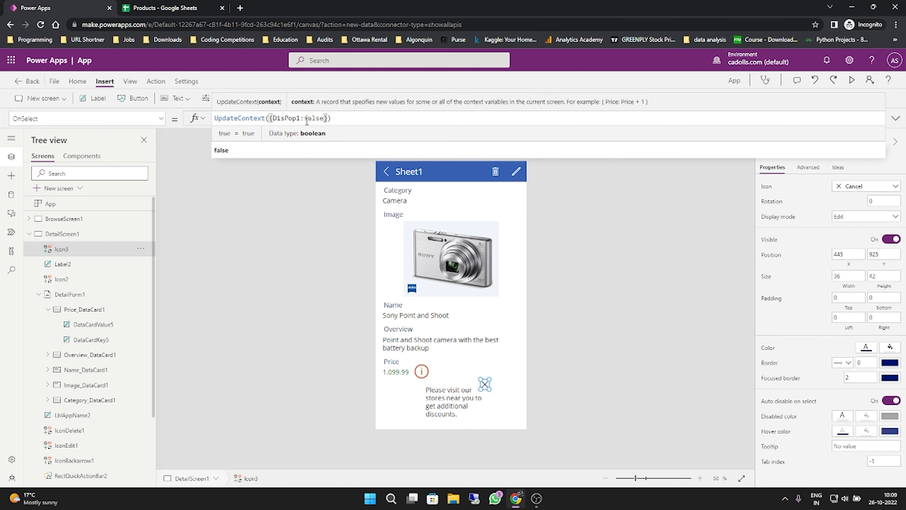
click(589, 282)
- Set the Visible property of both the Cancel icon and the discount label to DisPop1
click(484, 384)
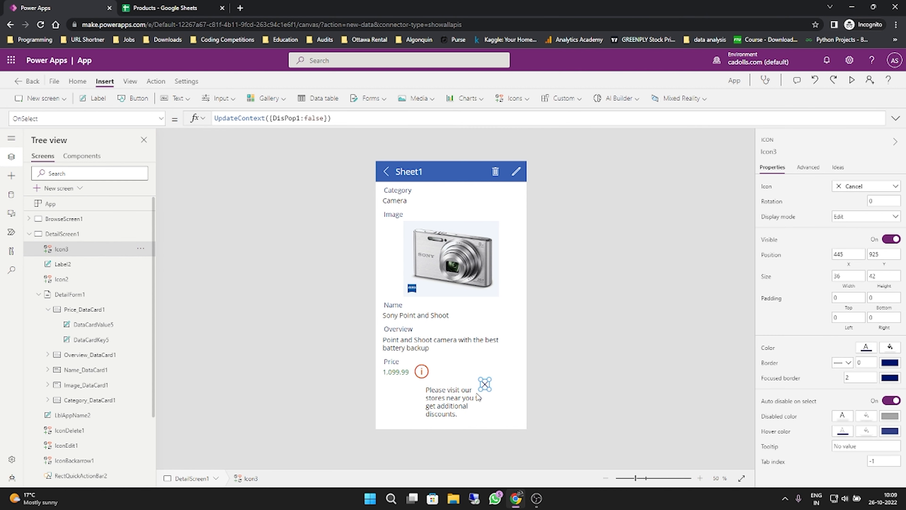
shift+click(465, 396)
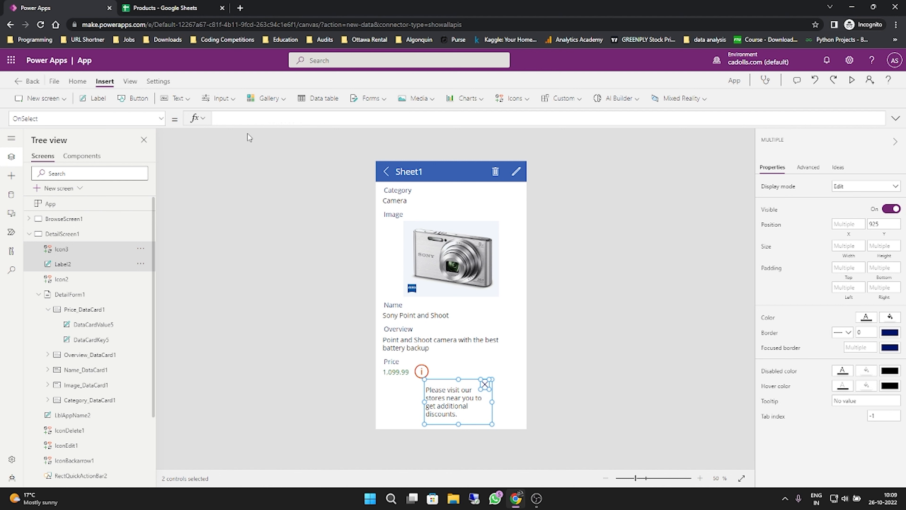
click(161, 119)
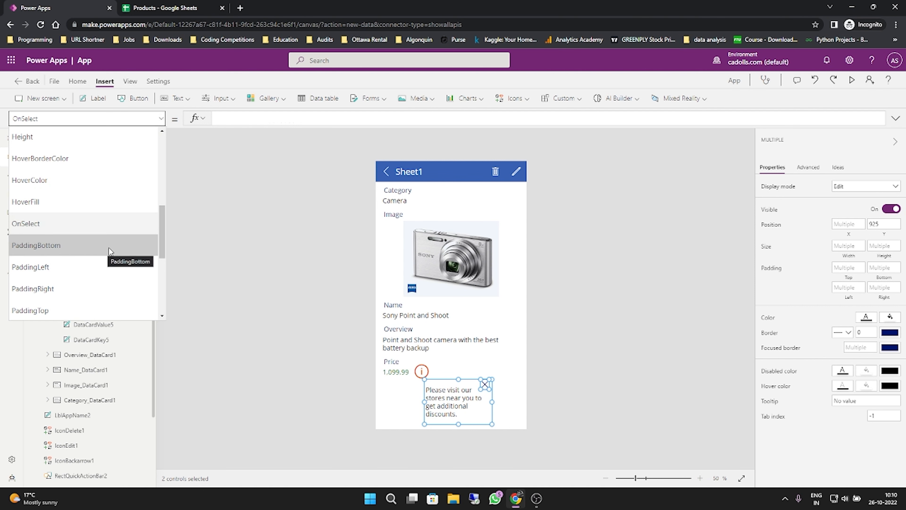
scroll(111, 252, down, 3)
scroll(112, 251, down, 2)
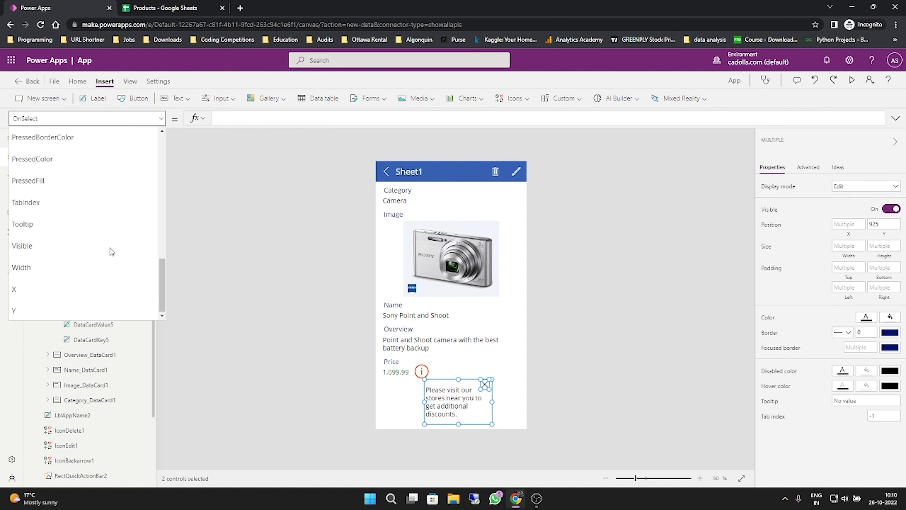
click(15, 246)
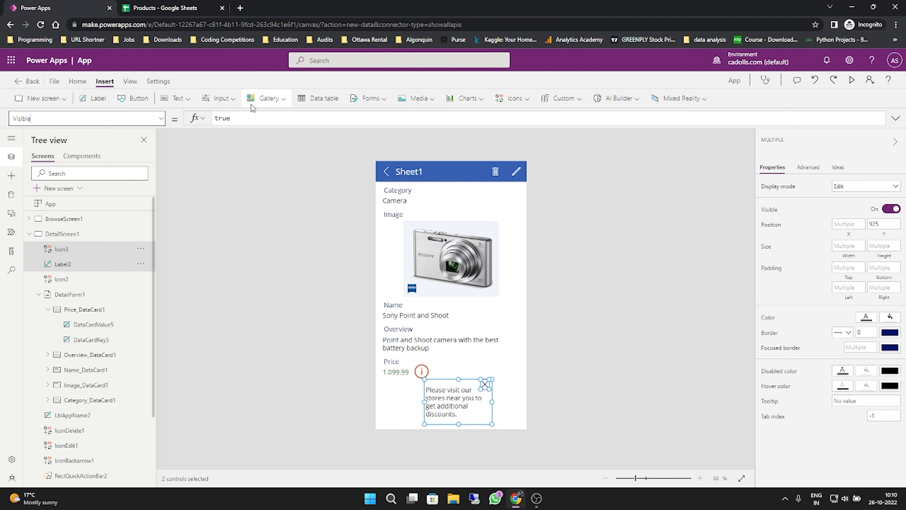
click(254, 117)
drag(254, 117, 153, 108)
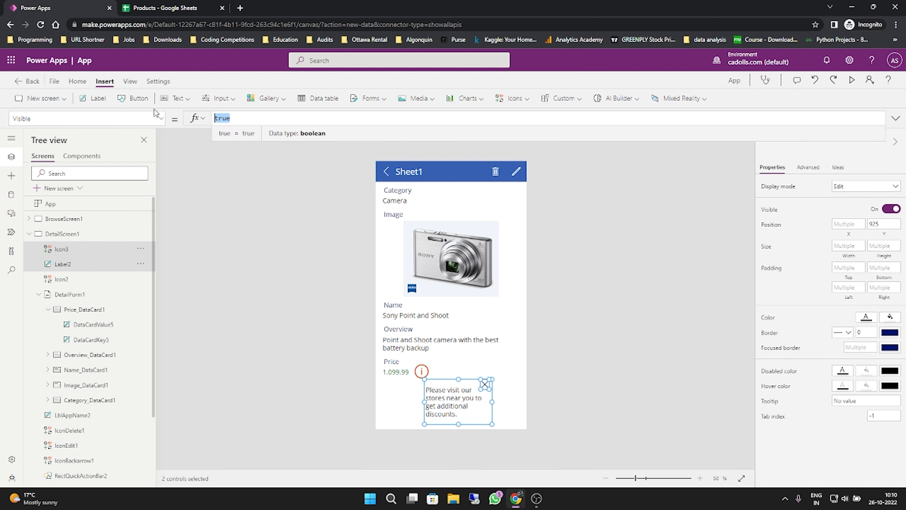
text(Dis)
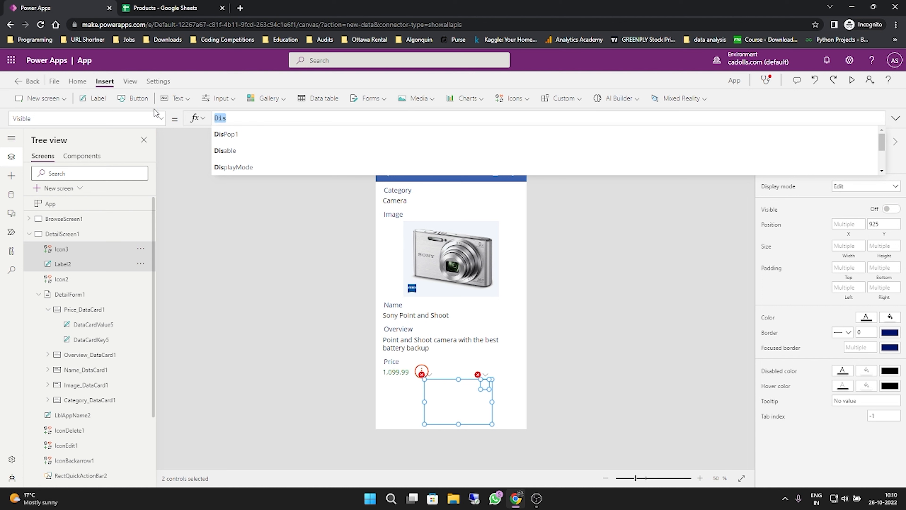
key(Down)
key(Return)
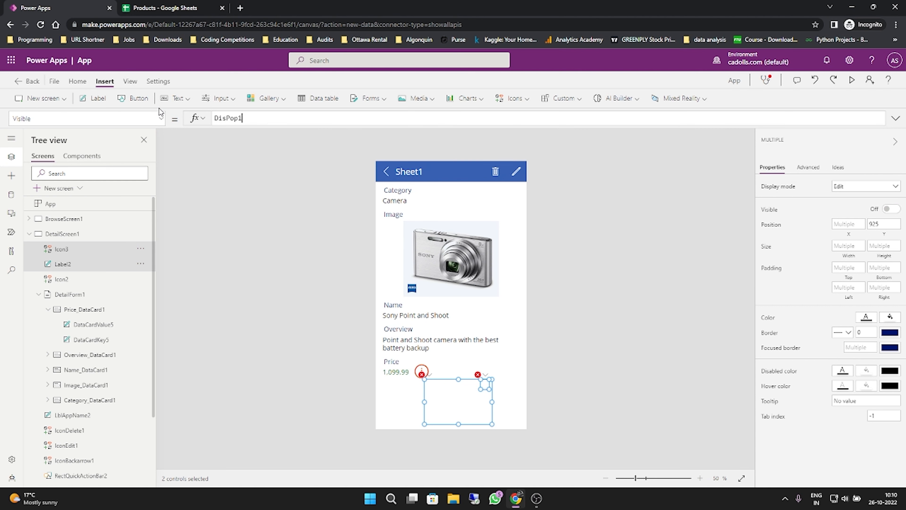
click(609, 316)
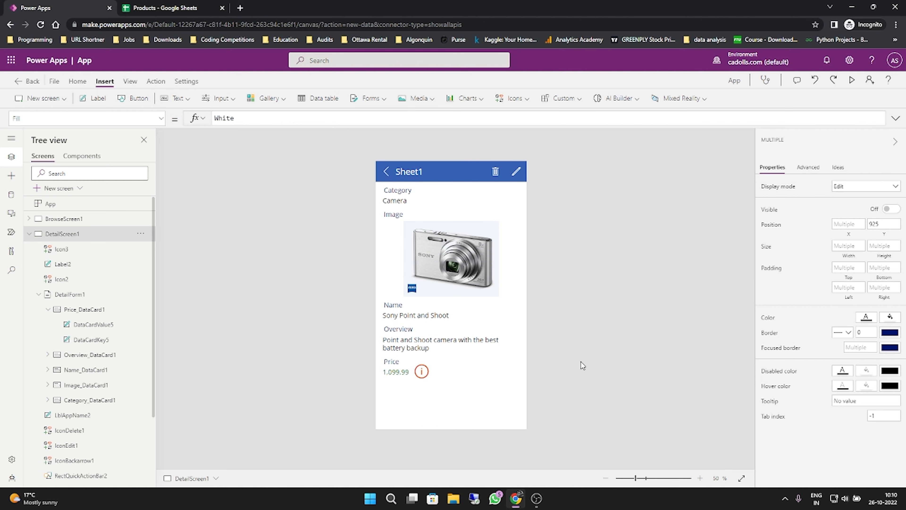
- Preview the detail screen and test showing the discount pop-up with the information icon and dismissing it with the Cancel icon
click(852, 80)
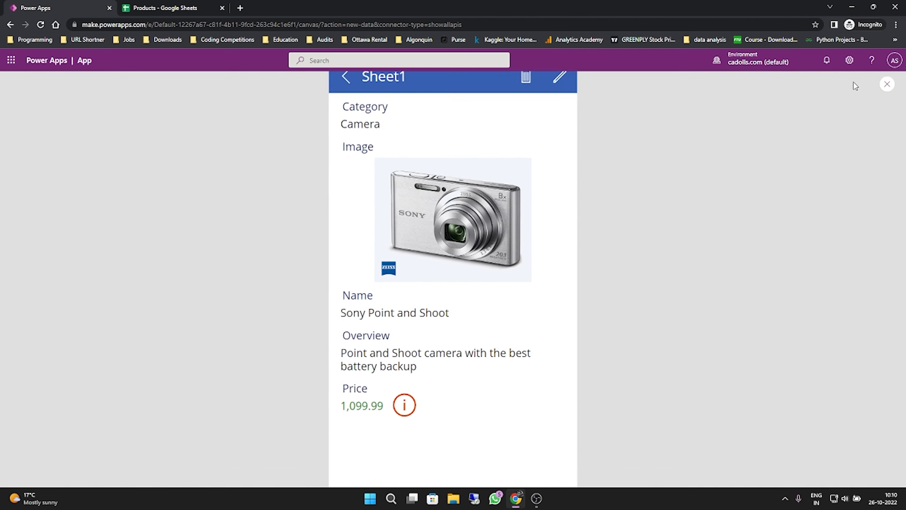
click(407, 396)
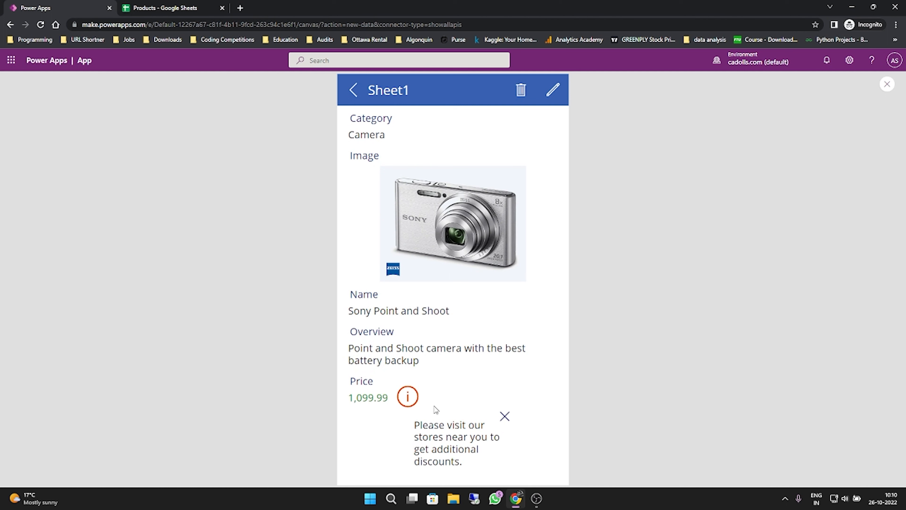
click(504, 416)
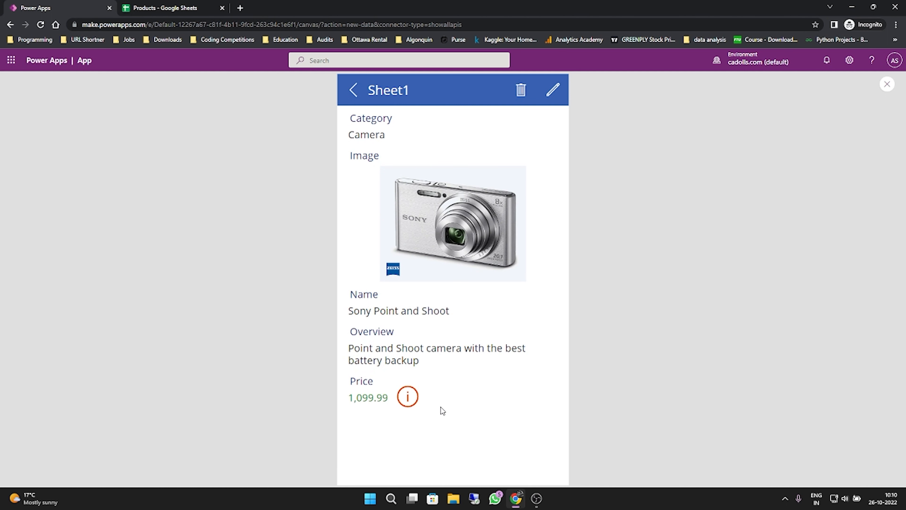
click(888, 85)
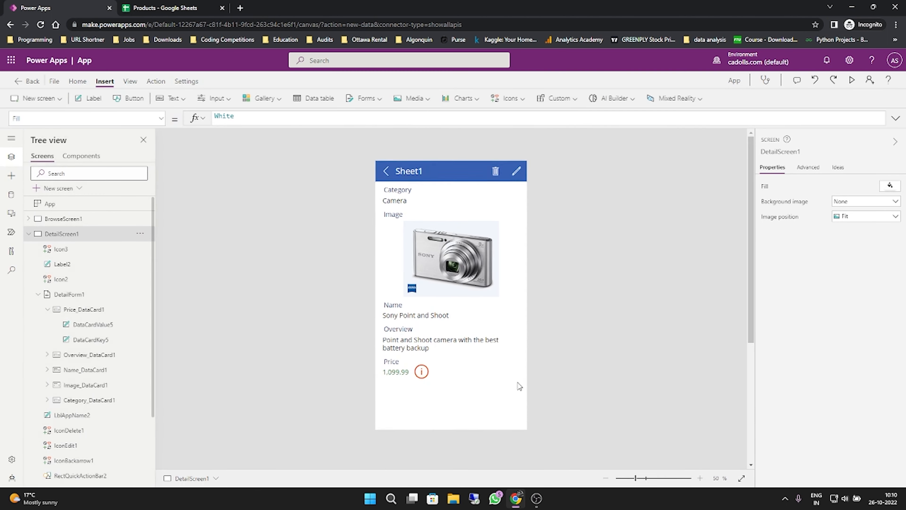
- Give the discount label a dotted border with a thickness of 2
click(70, 250)
click(68, 264)
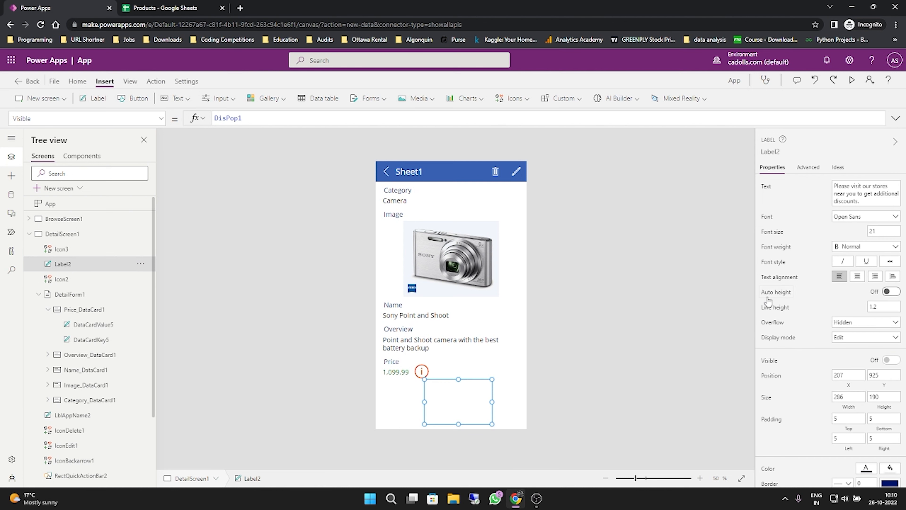
scroll(862, 354, down, 3)
click(865, 386)
text(2)
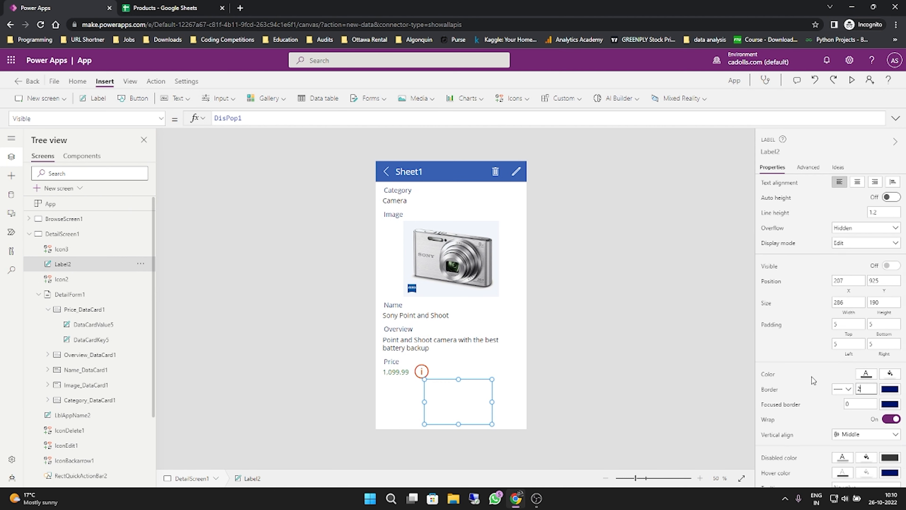
scroll(811, 376, up, 2)
click(847, 436)
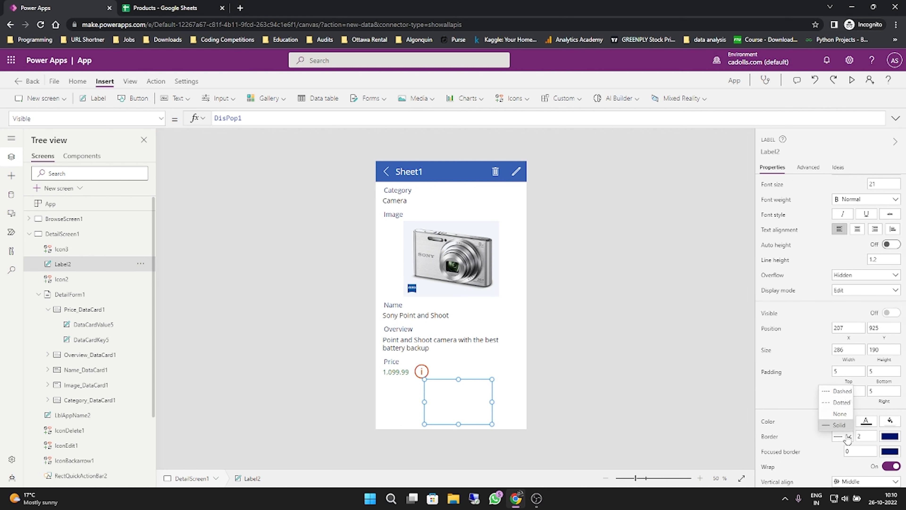
click(843, 403)
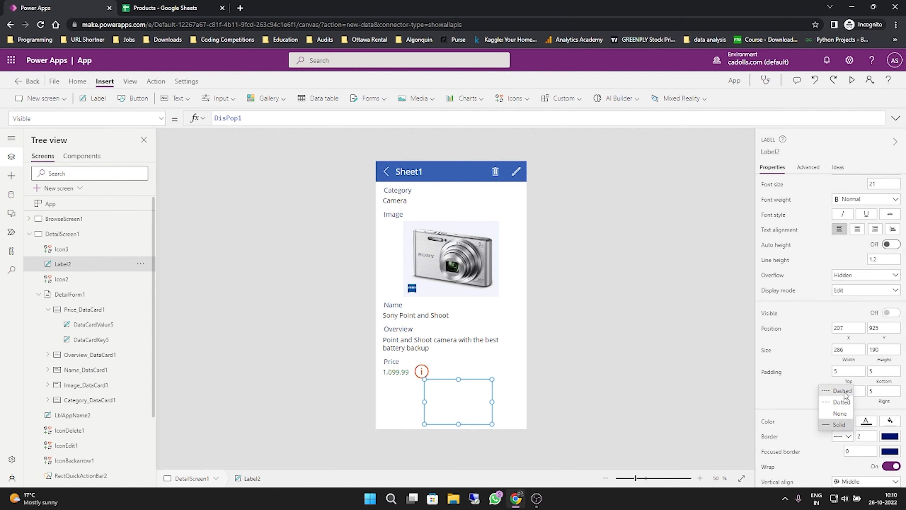
click(682, 373)
- Preview the app again and show the discount pop-up to check its border
click(851, 81)
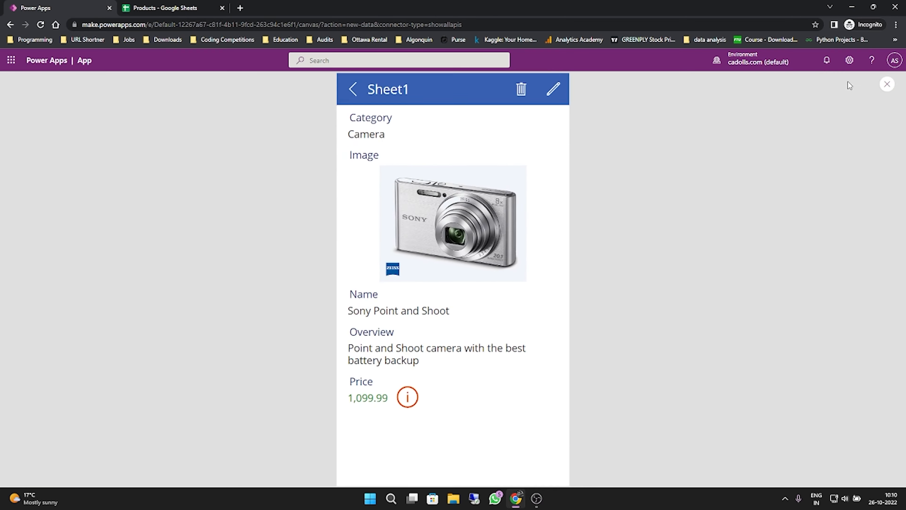
click(407, 396)
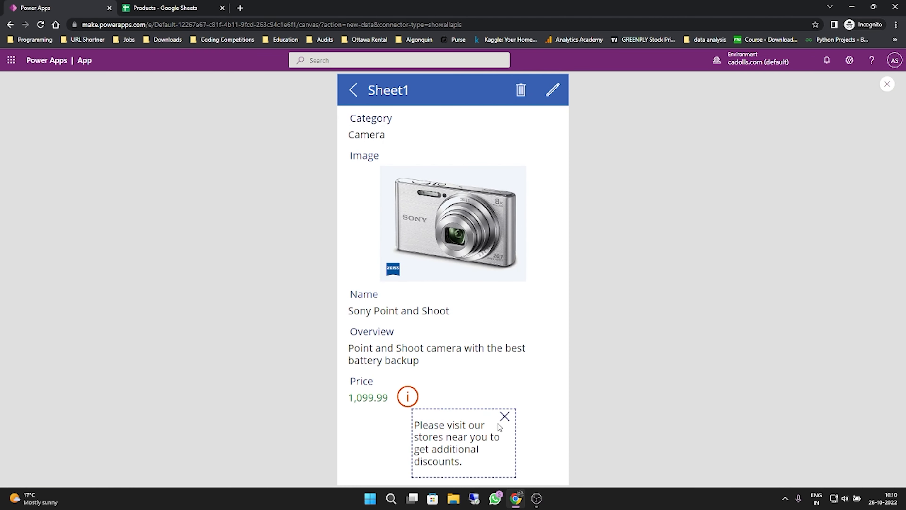
click(888, 84)
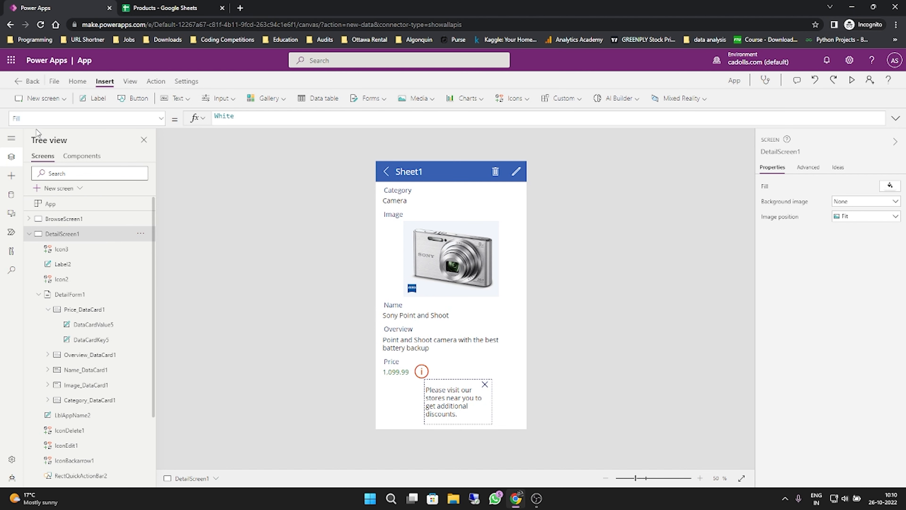
- Save the app to the cloud under the name Shopping App
click(57, 82)
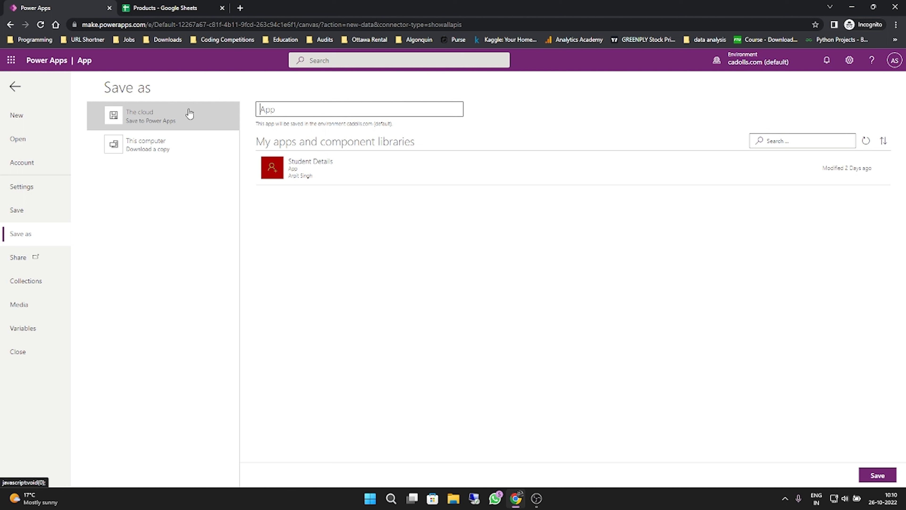
text(Shopping APp)
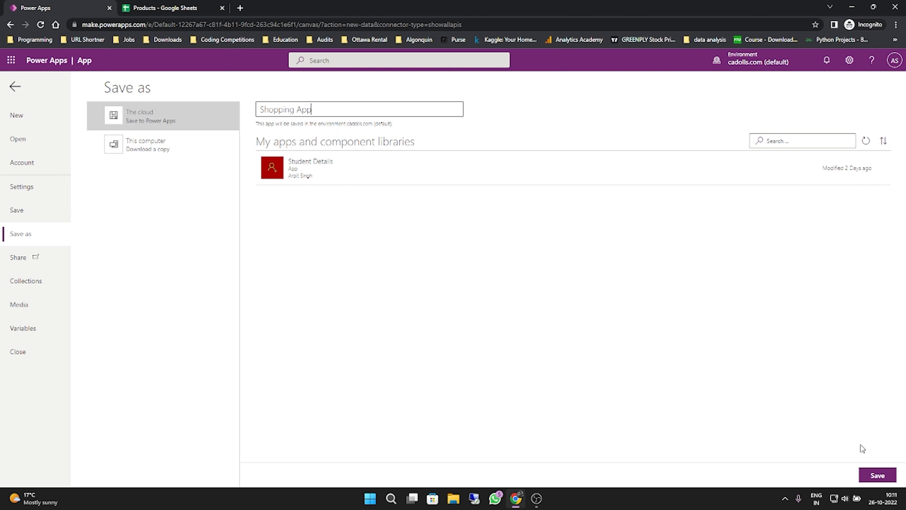
click(880, 478)
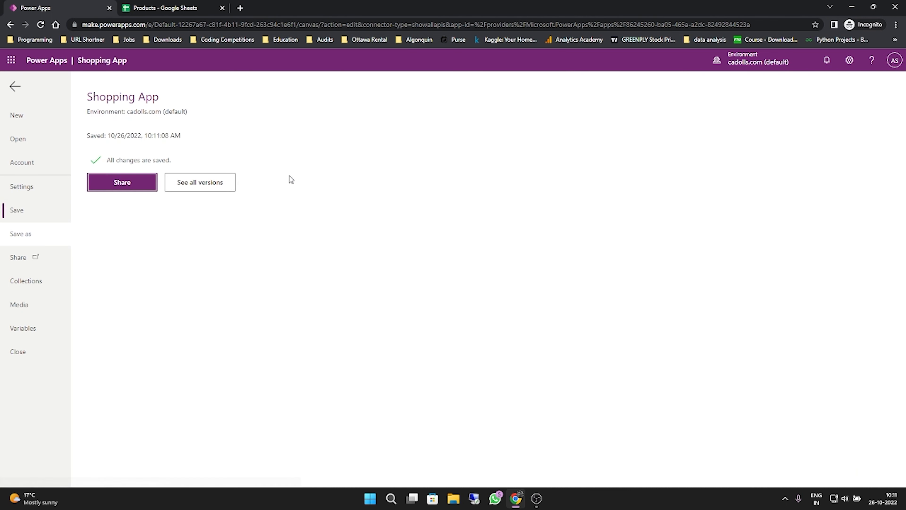
click(122, 182)
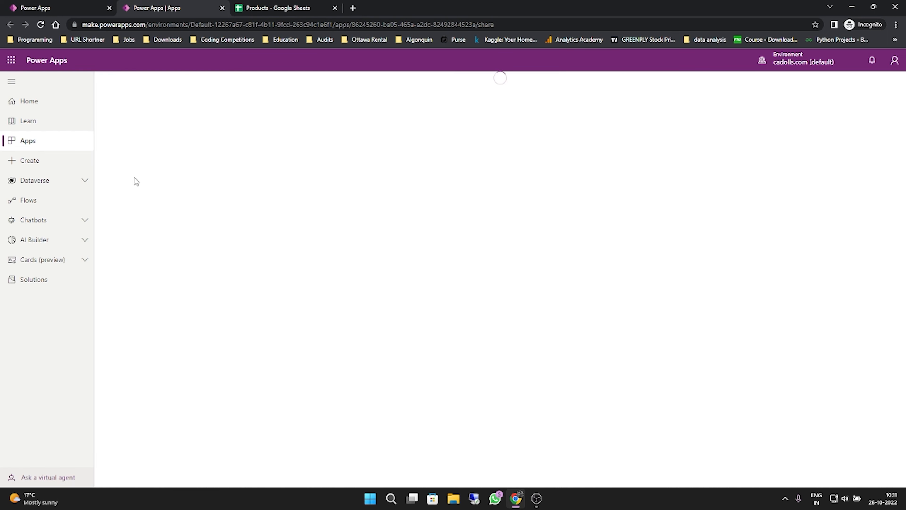
key(ctrl+w)
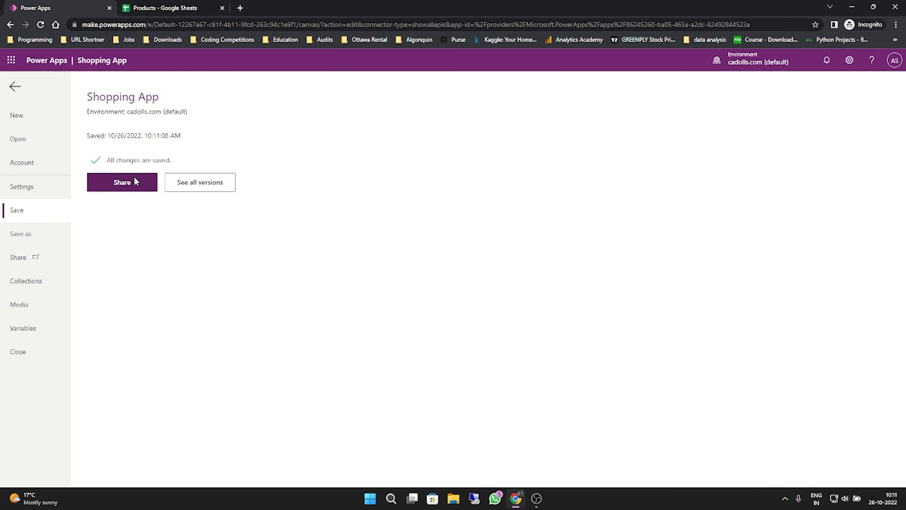
click(33, 234)
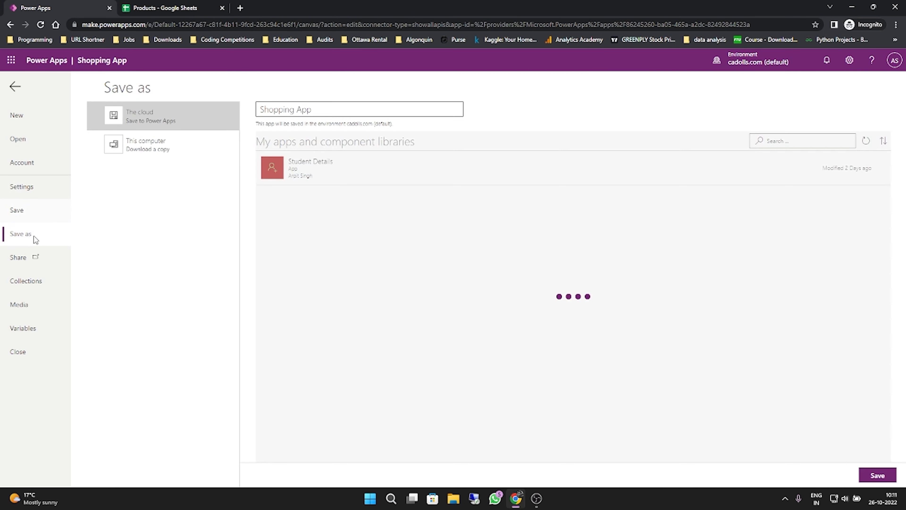
click(34, 187)
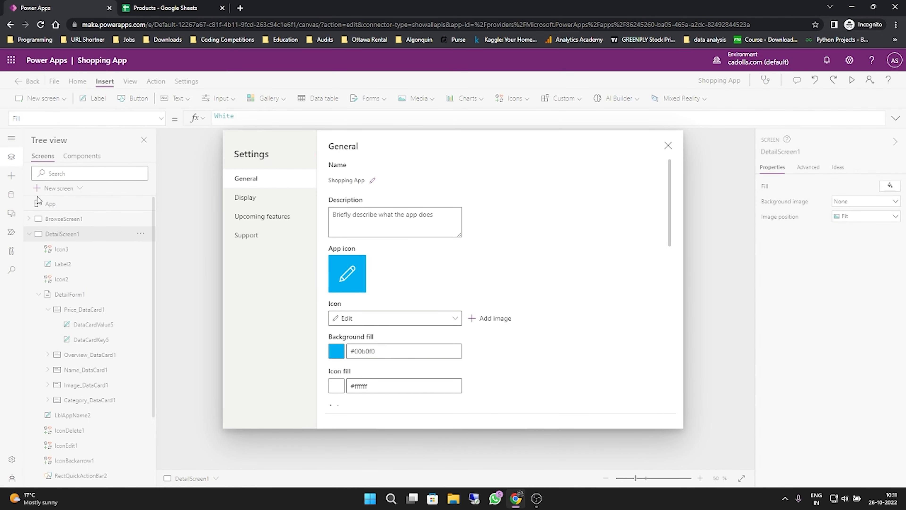
click(669, 146)
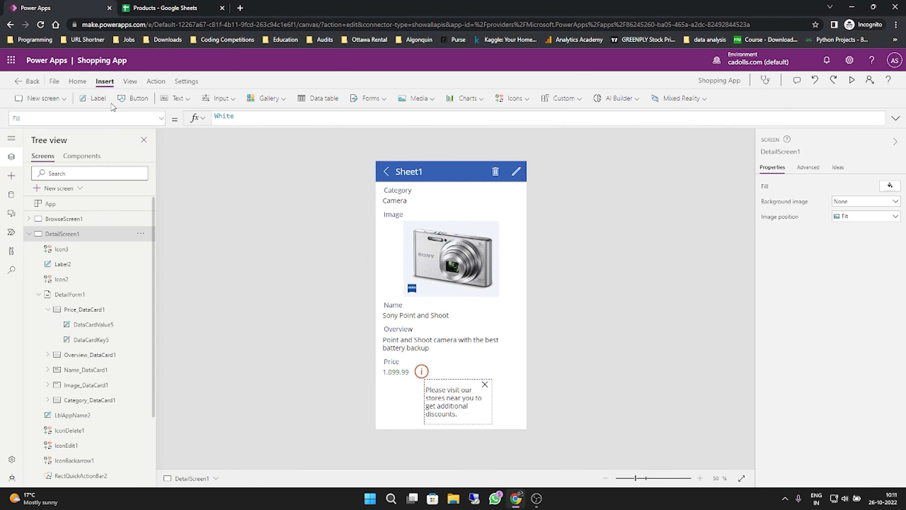
click(78, 81)
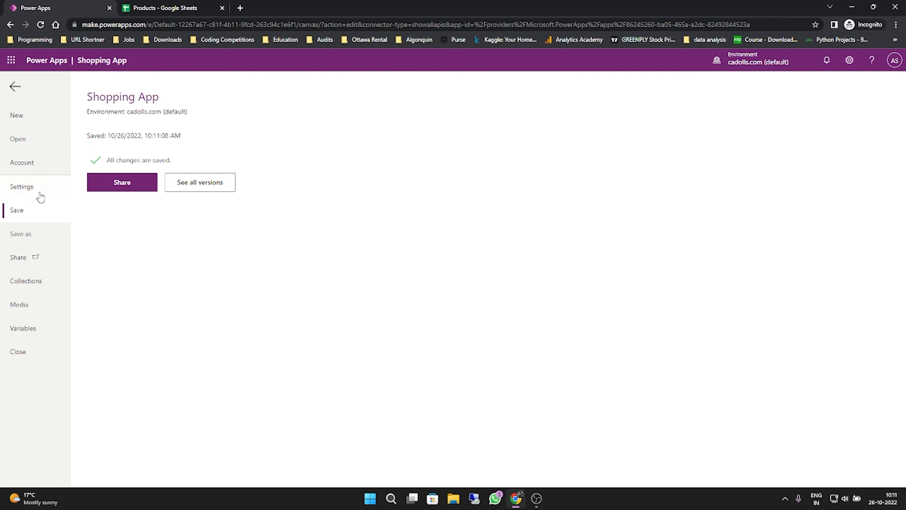
click(36, 209)
click(32, 233)
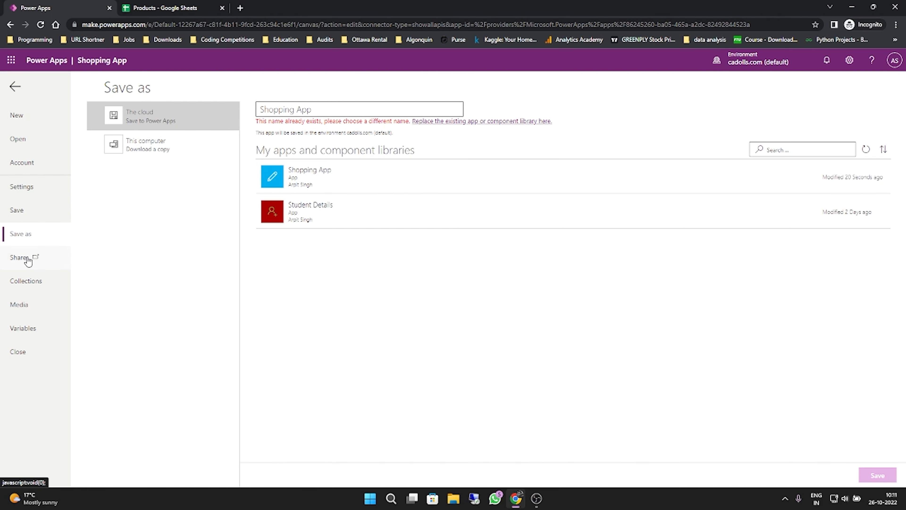
- Change the font of the category title label in the browse screen's gallery to Courier New
click(32, 216)
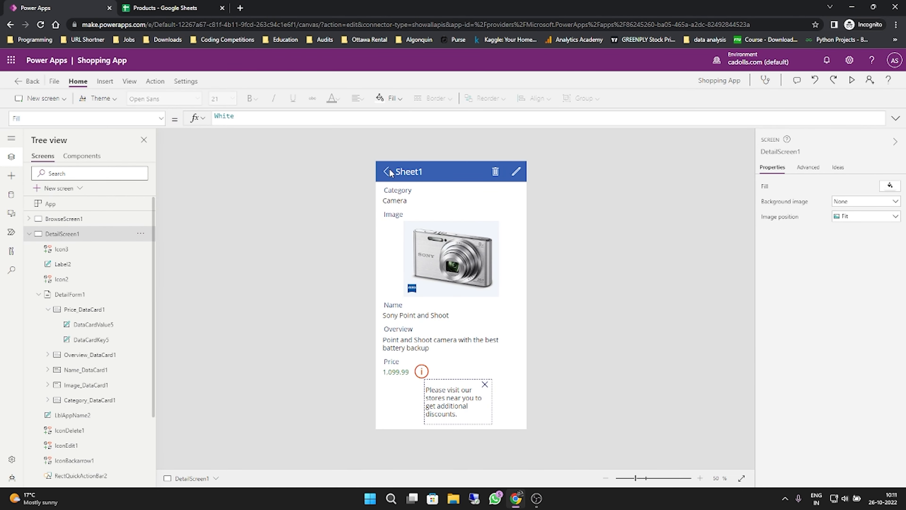
click(79, 219)
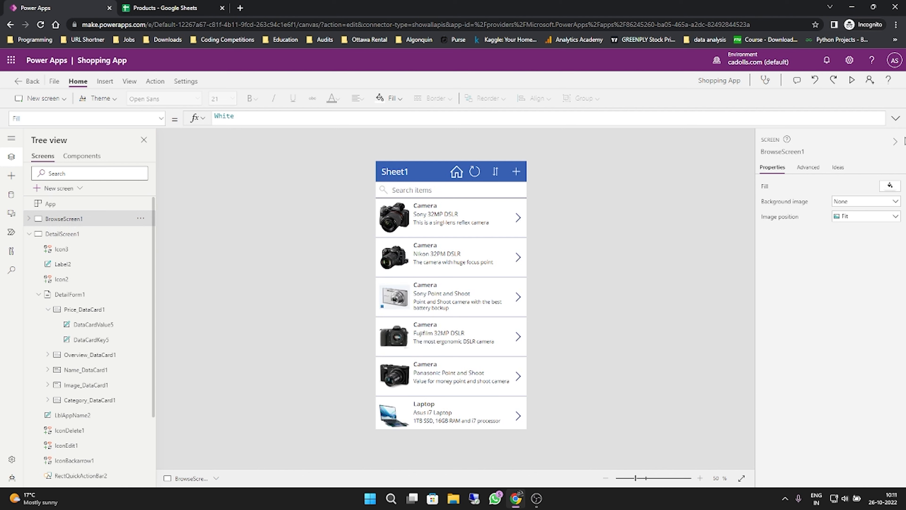
click(448, 208)
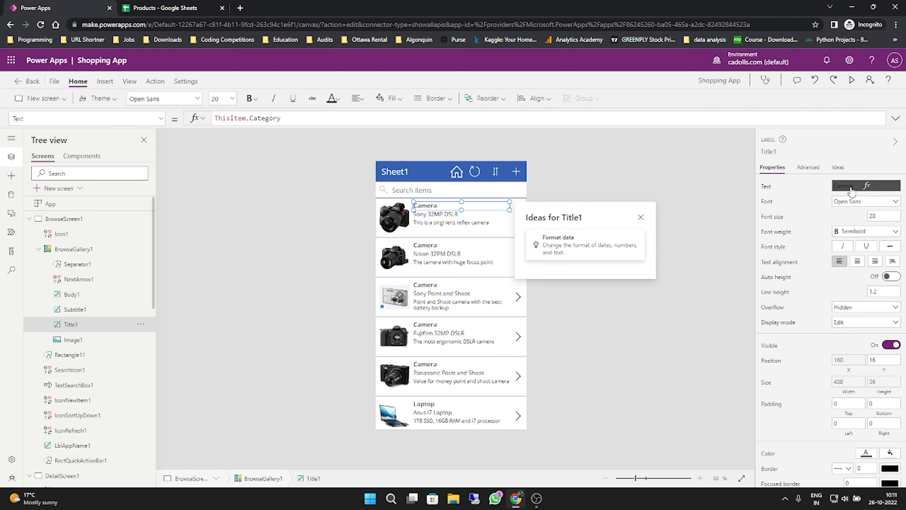
click(869, 202)
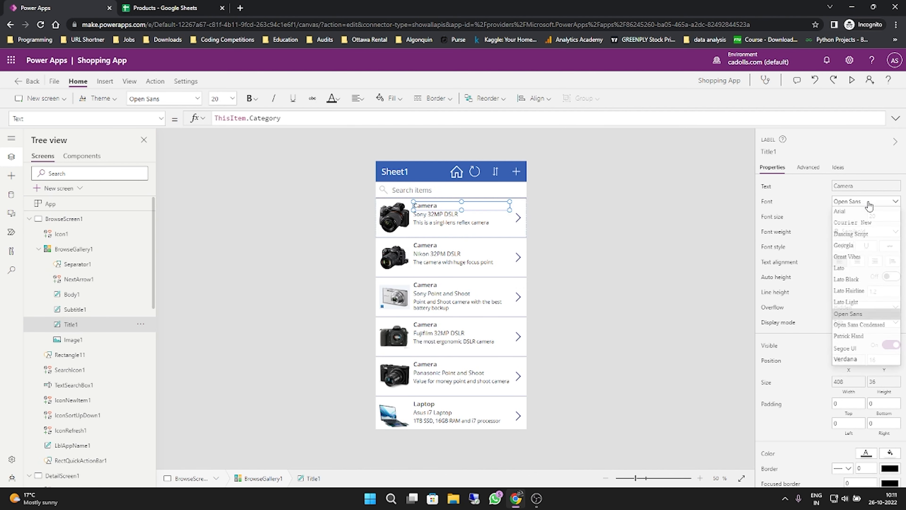
click(857, 224)
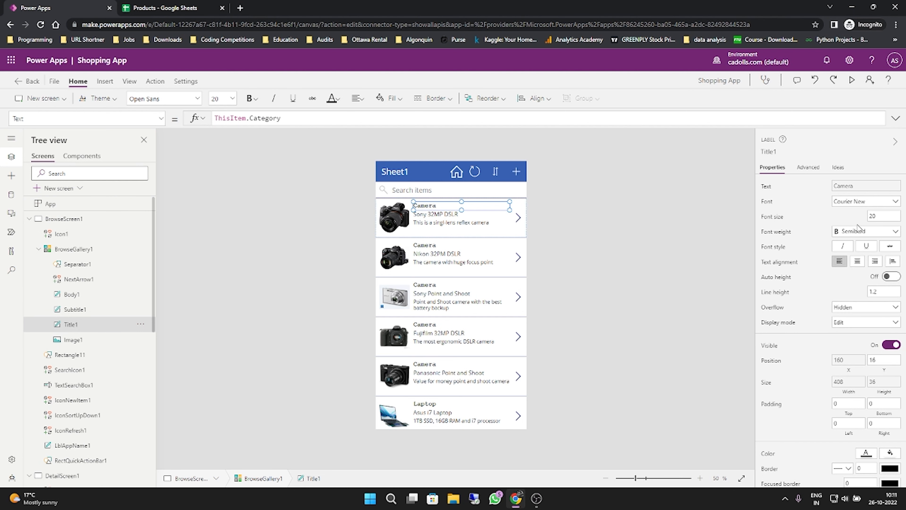
- Save the updated Shopping App without version notes and publish this version
click(58, 82)
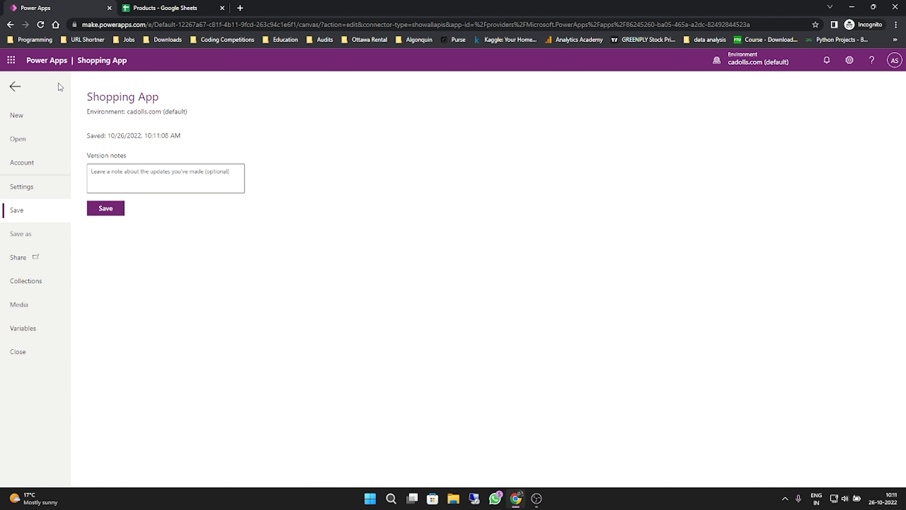
click(105, 208)
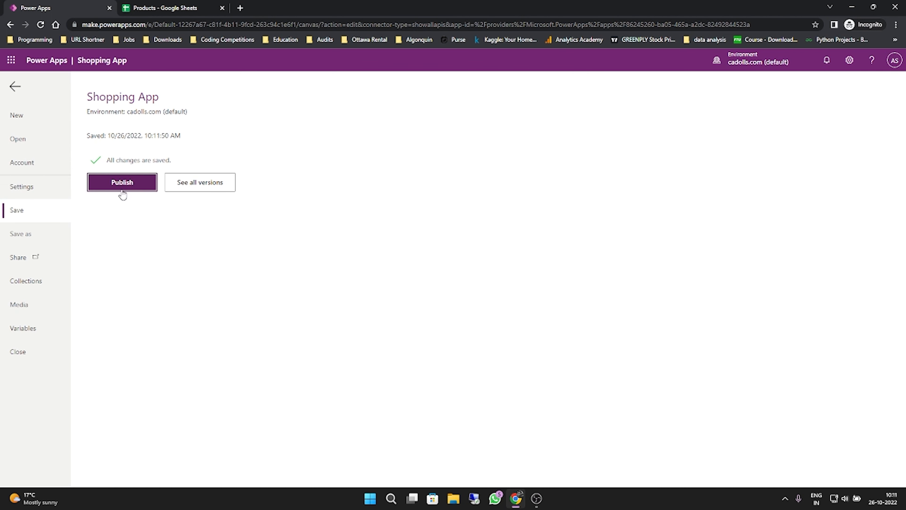
click(131, 182)
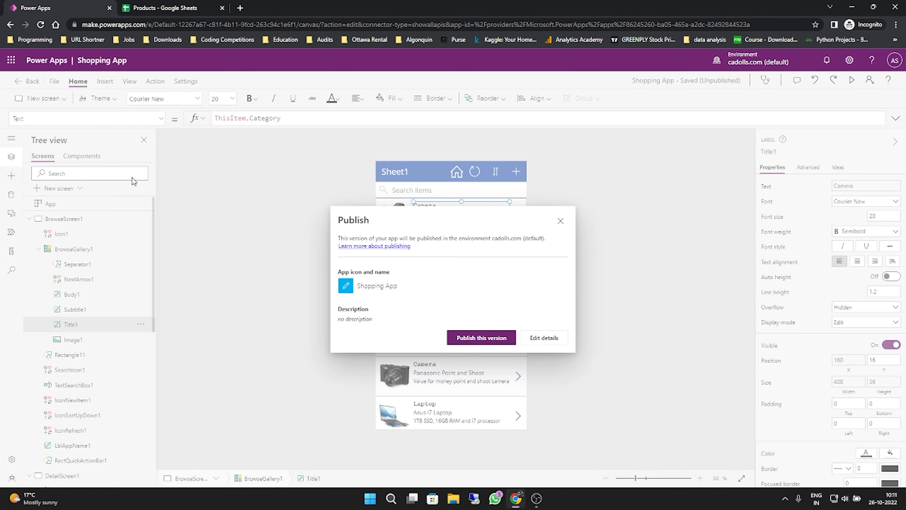
click(488, 342)
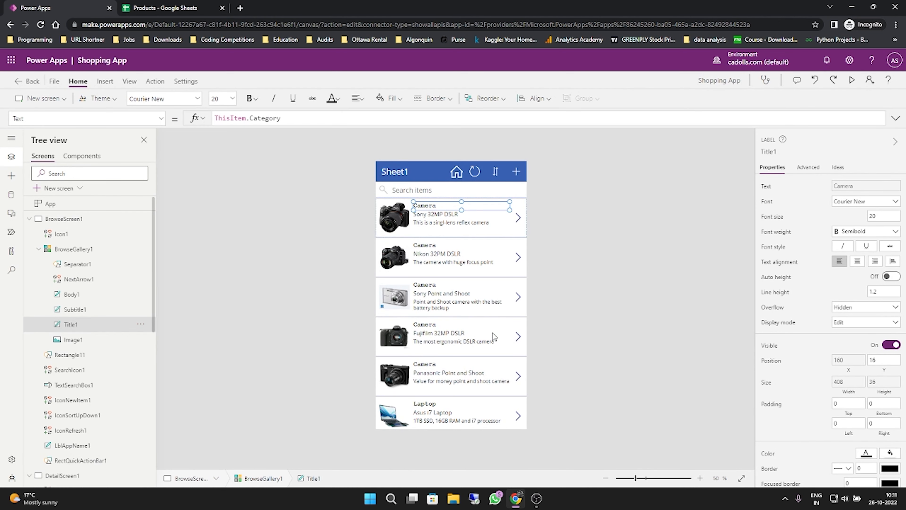